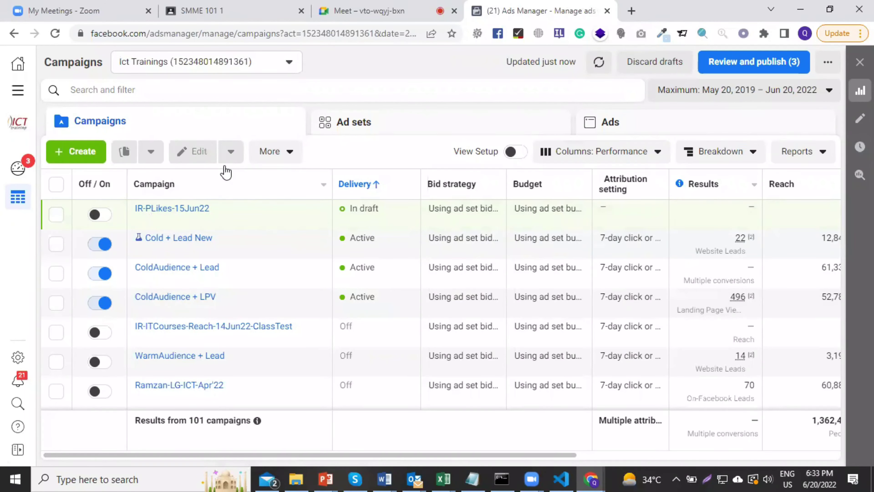
Switch to the SMME 101 class in Google Classroom and review all students' marks and missing assignments
left_click(218, 12)
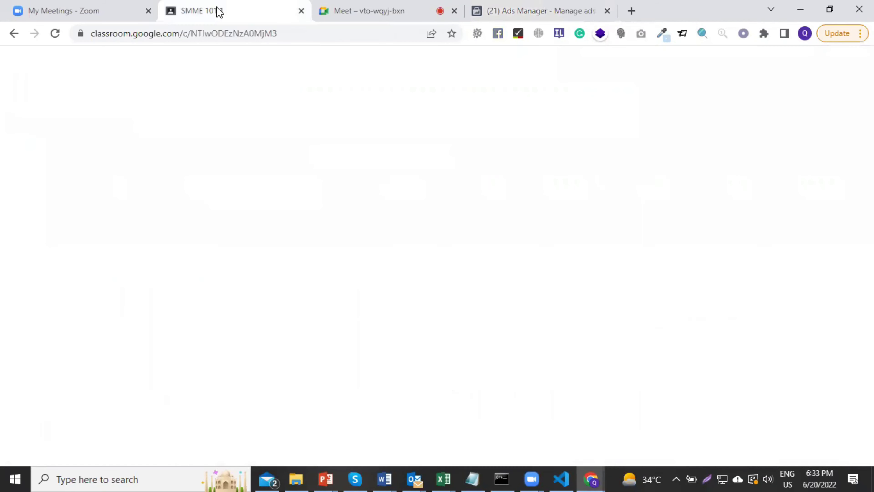
left_click(519, 70)
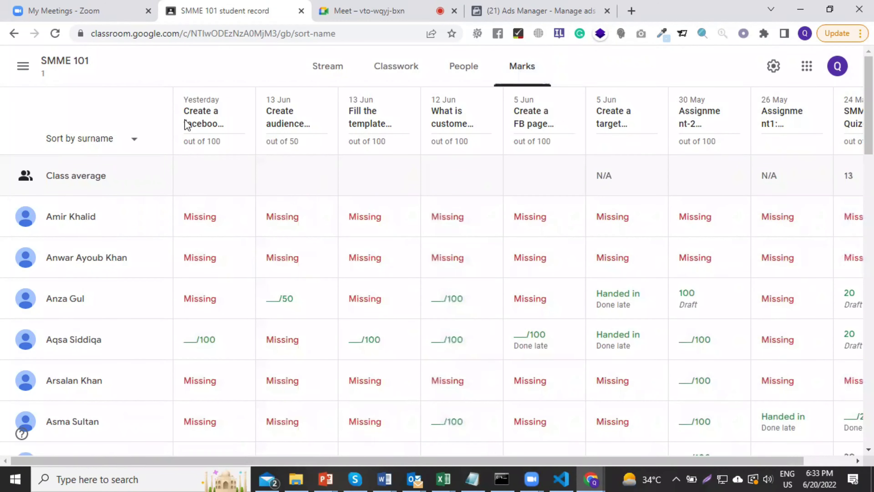
scroll(219, 194, "down", 10)
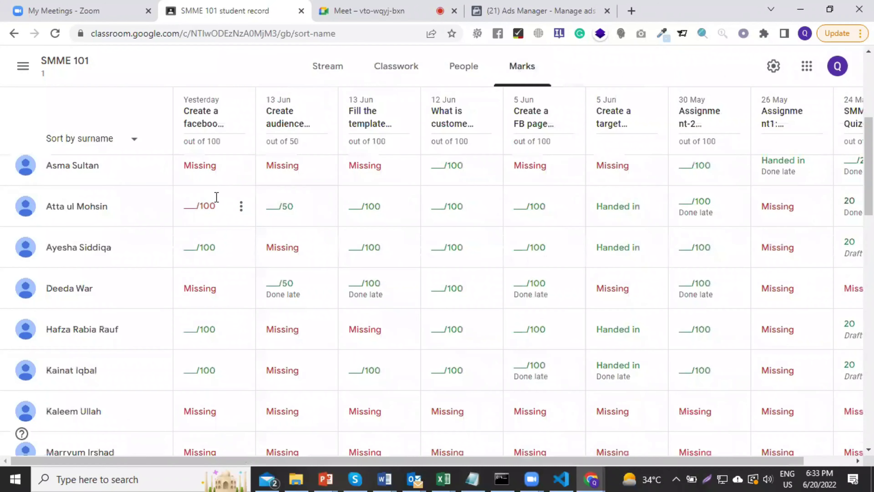
scroll(215, 199, "down", 15)
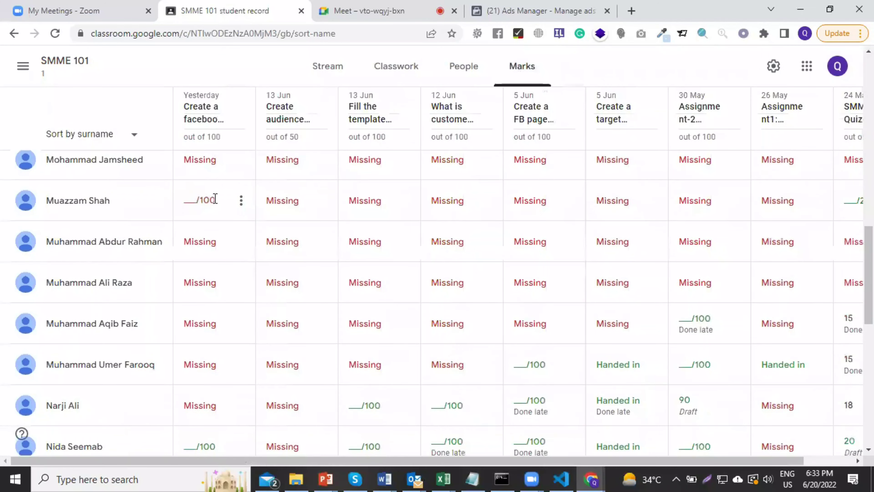
scroll(212, 195, "down", 3)
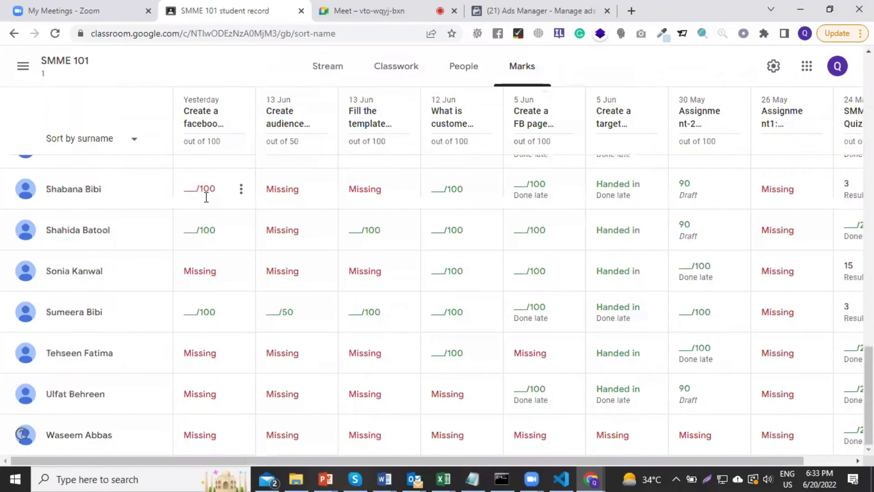
scroll(206, 304, "up", 20)
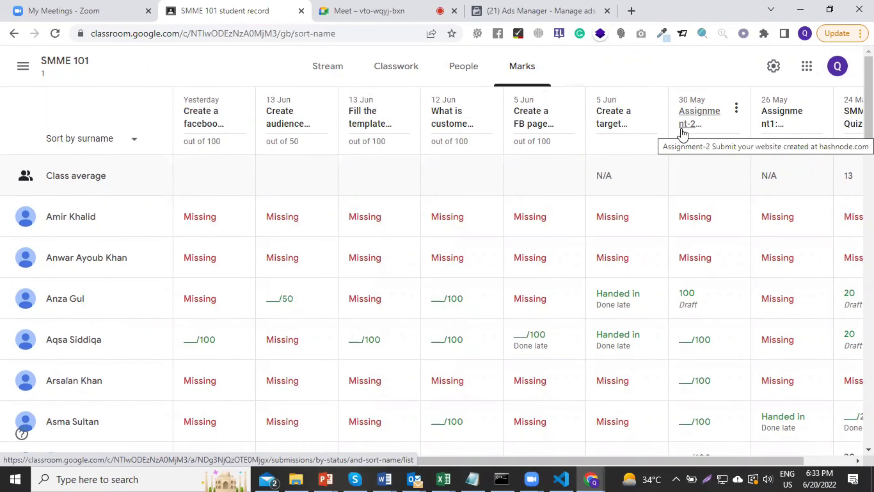
scroll(302, 183, "down", 5)
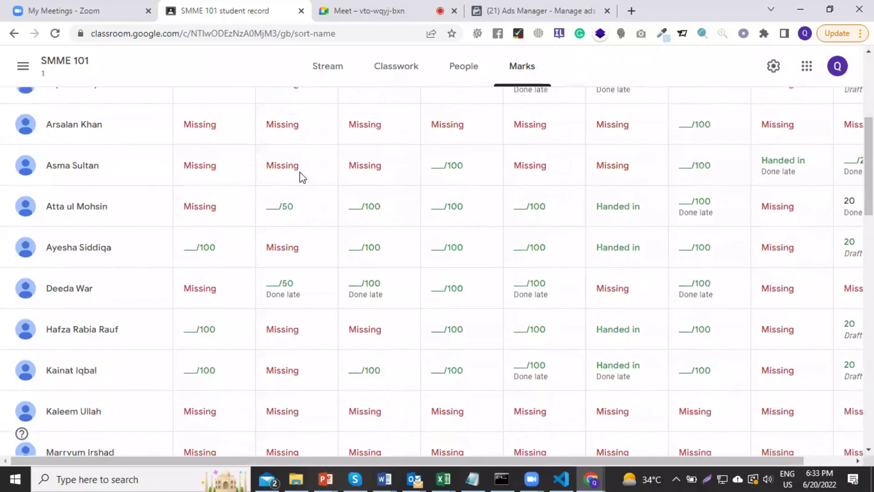
scroll(283, 168, "down", 15)
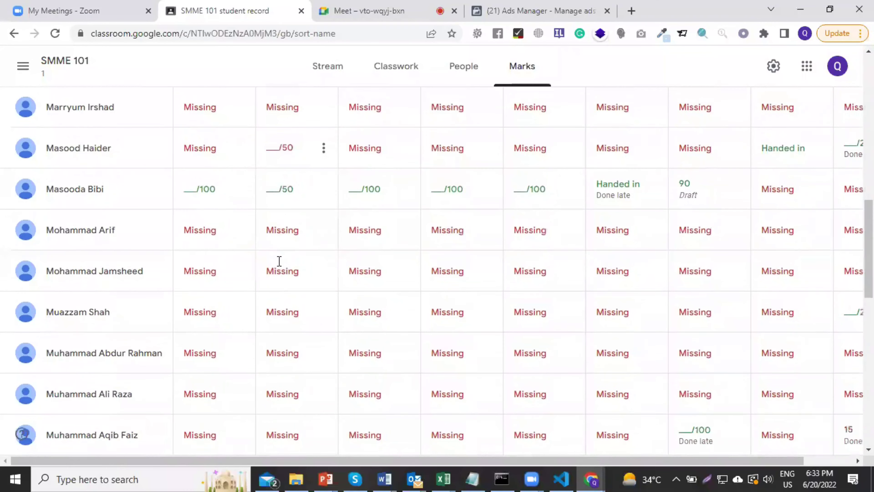
scroll(284, 279, "down", 3)
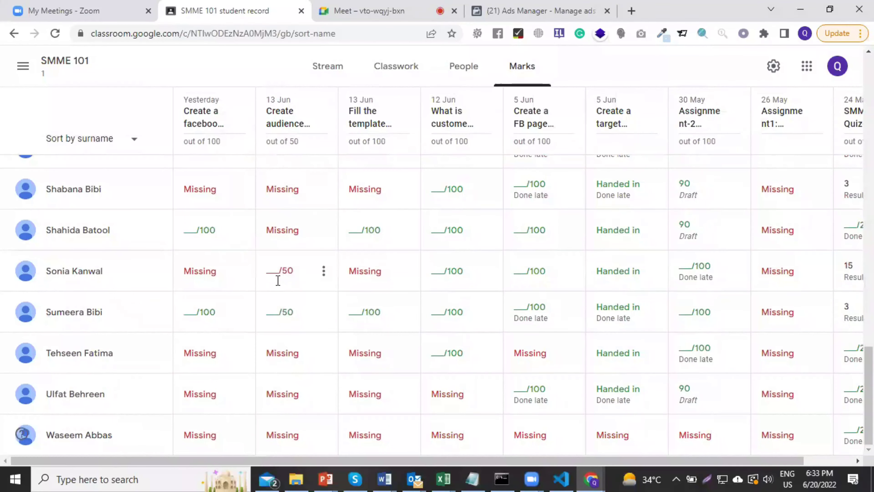
scroll(279, 277, "up", 8)
scroll(279, 288, "up", 15)
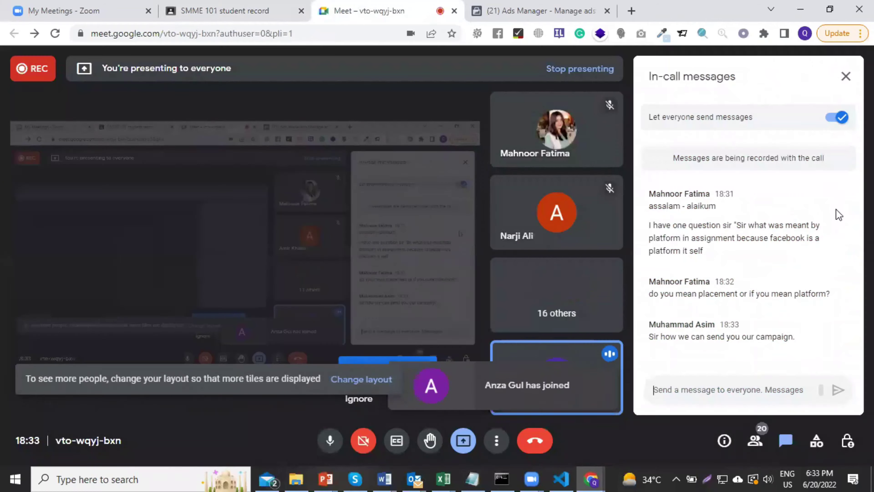
Switch to the Google Meet call and read the participants' questions in the in-call messages
left_click(384, 7)
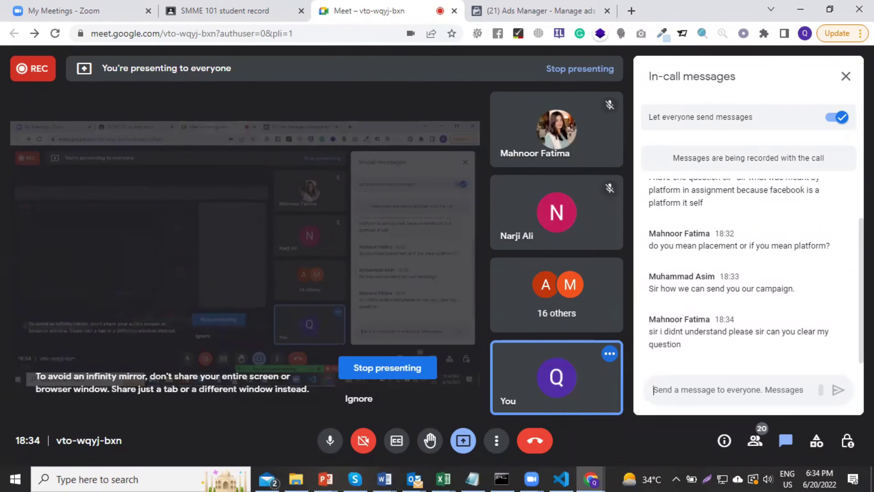
scroll(847, 211, "up", 2)
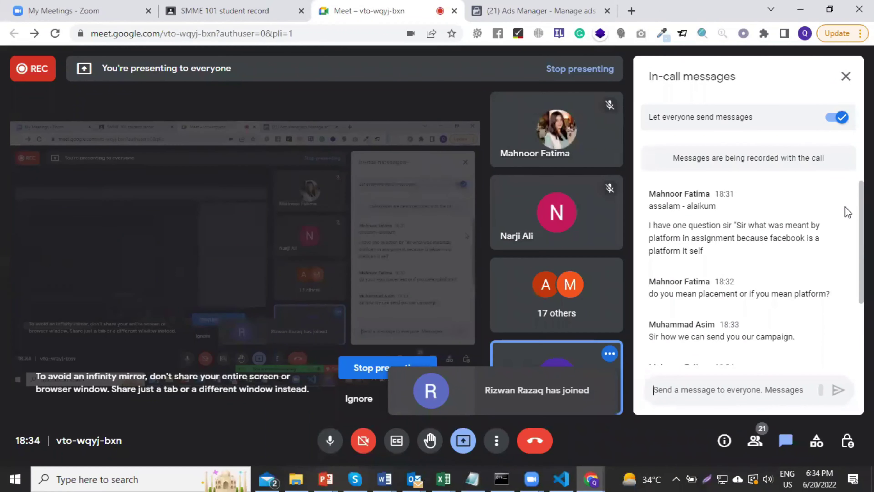
scroll(757, 250, "down", 3)
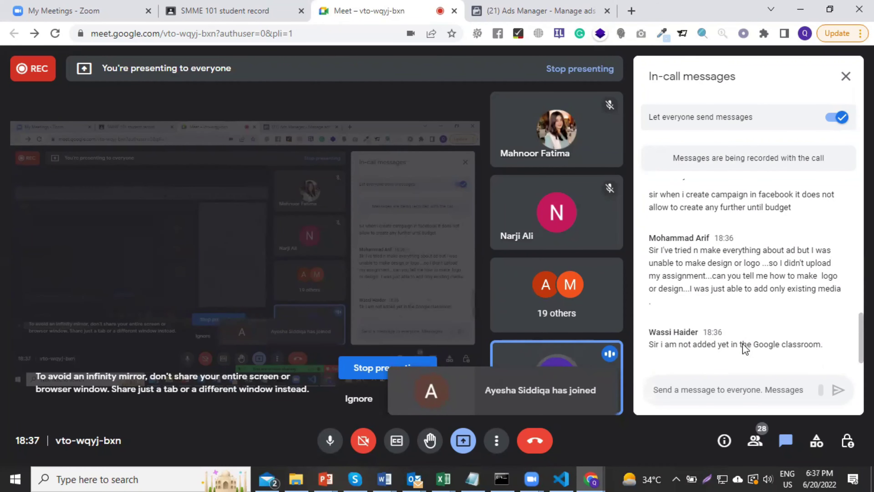
left_click(654, 389)
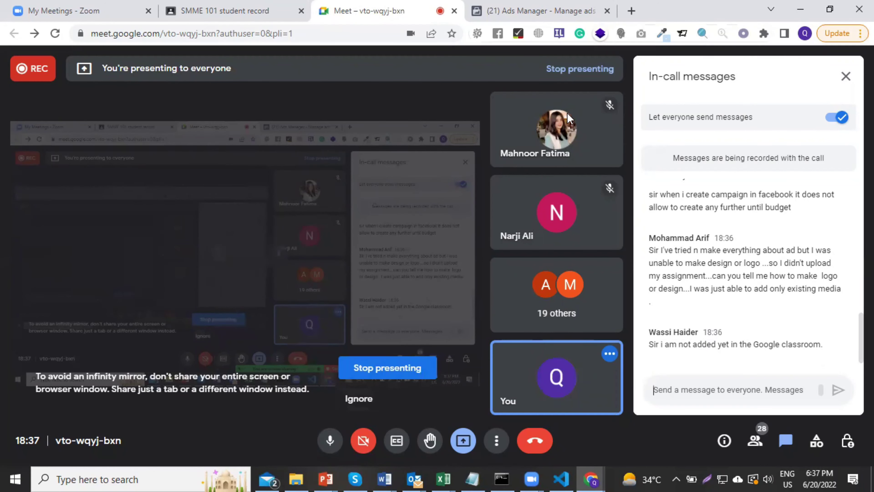
Switch to Ads Manager and start a new campaign with the Lead generation objective
left_click(569, 9)
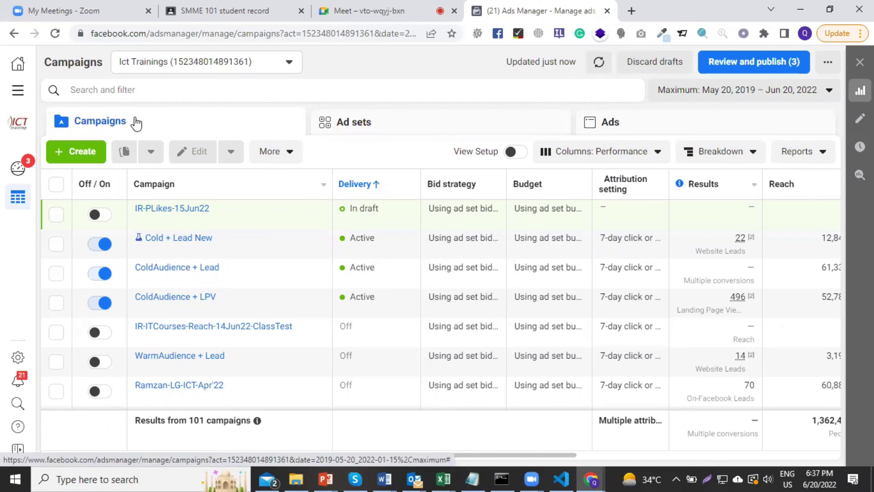
left_click(80, 153)
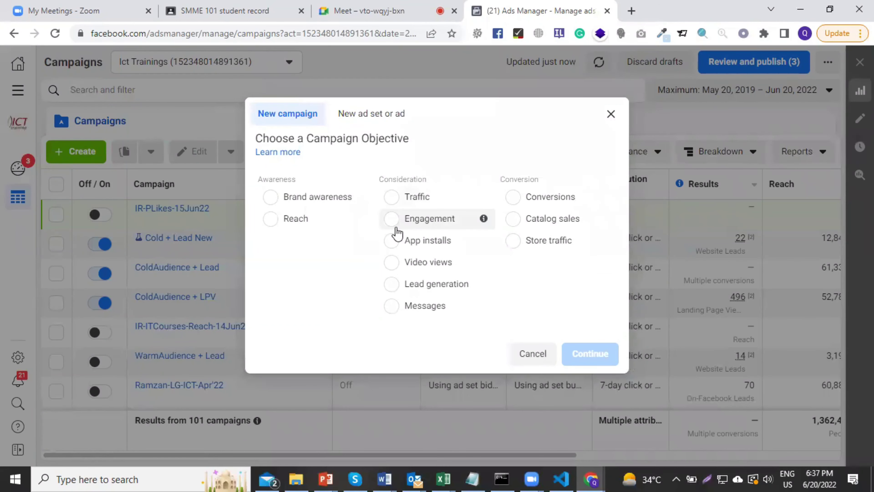
left_click(393, 285)
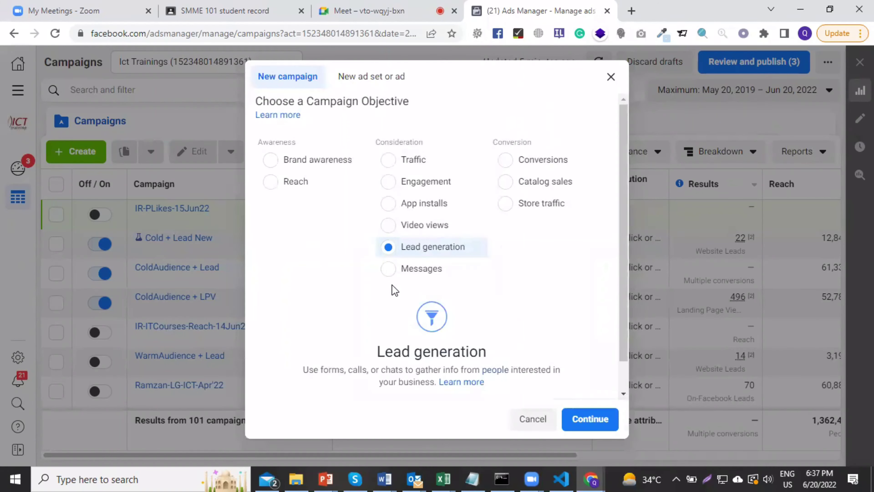
Expand the optional naming section and name the campaign IR-LG-DigitalMkt-20Jun22
scroll(628, 261, "down", 1)
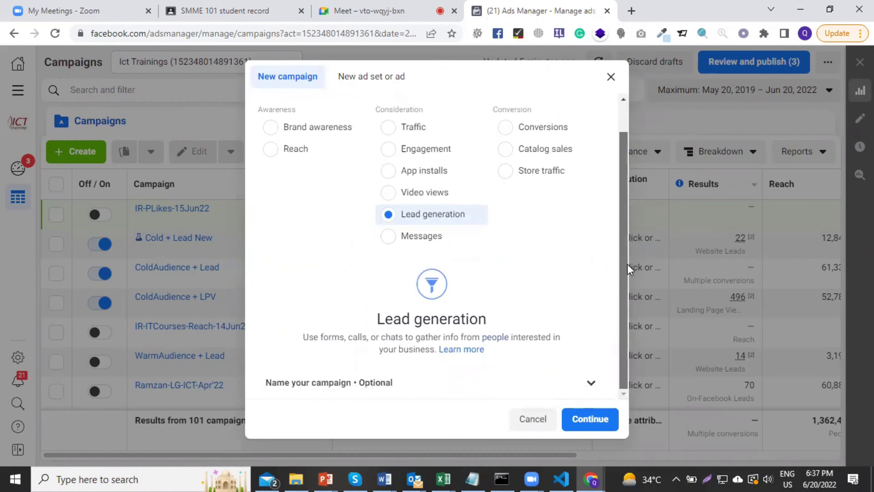
left_click(592, 384)
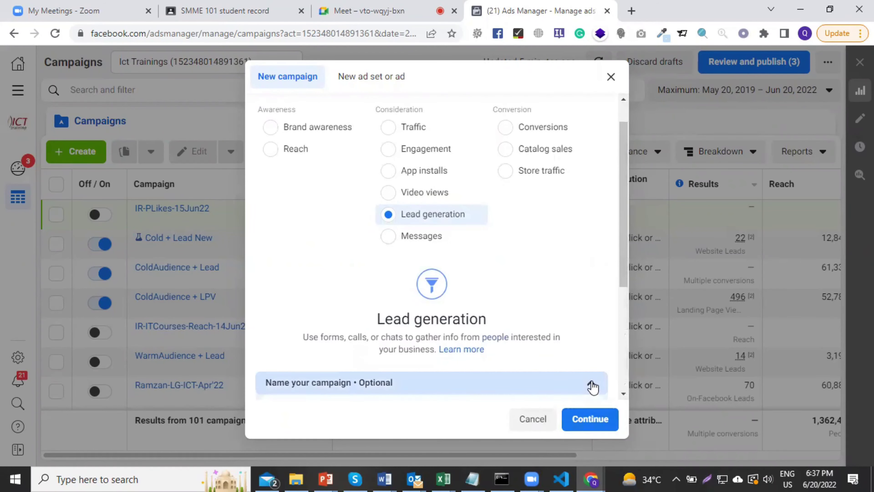
left_click_drag(620, 232, 630, 361)
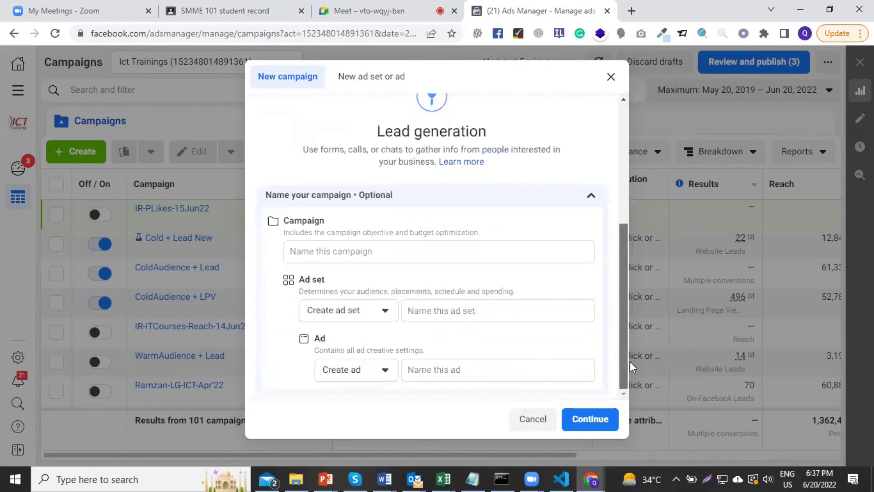
left_click(410, 252)
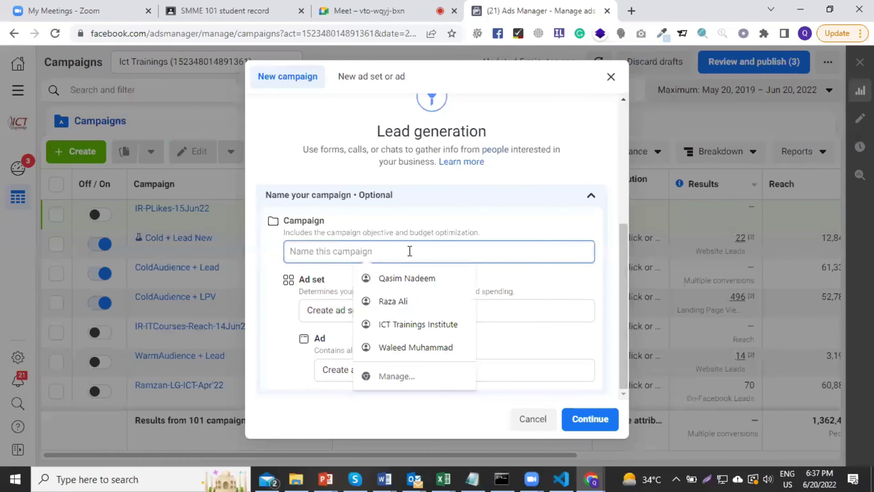
type("I")
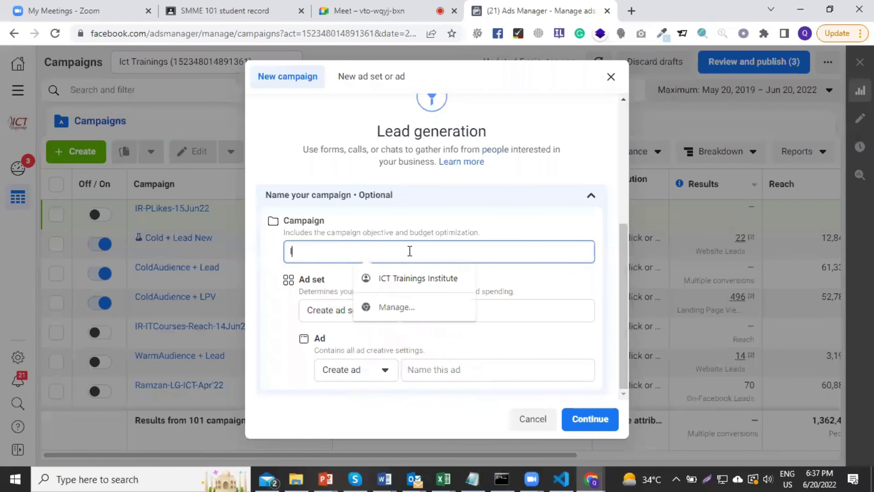
type("R-")
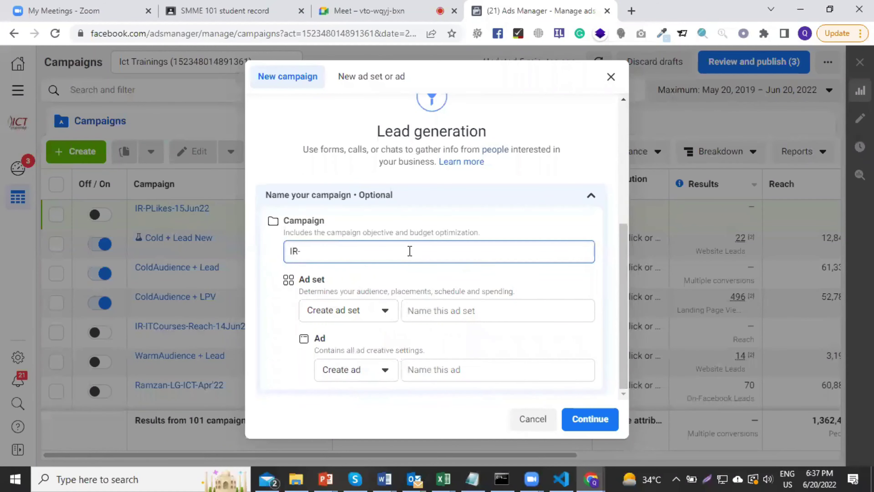
type("LG-Digital Mkt")
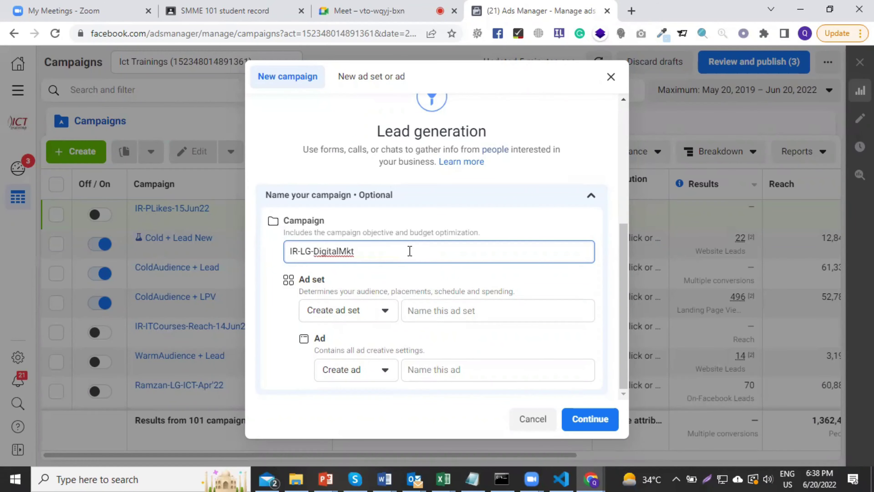
type("-20Jun22")
Copy the campaign name into the ad set name and extend it to IR-LG-DigitalMkt-20Jun22-AdSet
left_click_drag(409, 252, 191, 256)
key("ctrl+c")
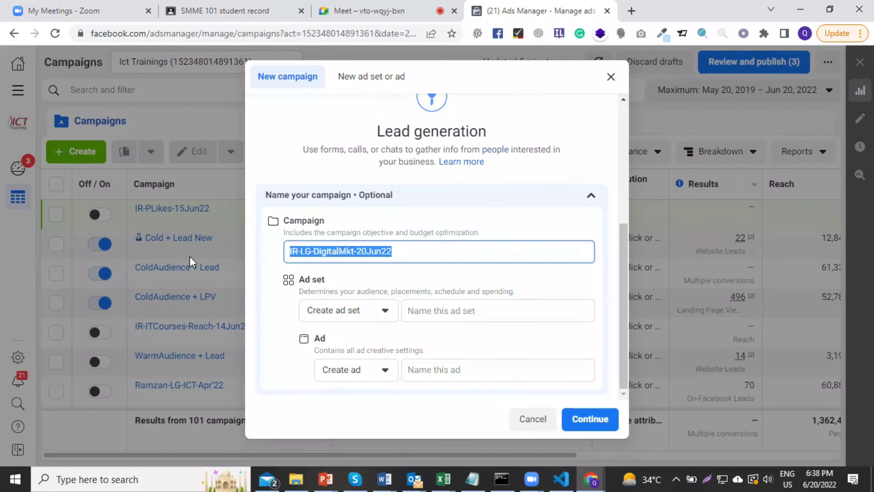
left_click(412, 310)
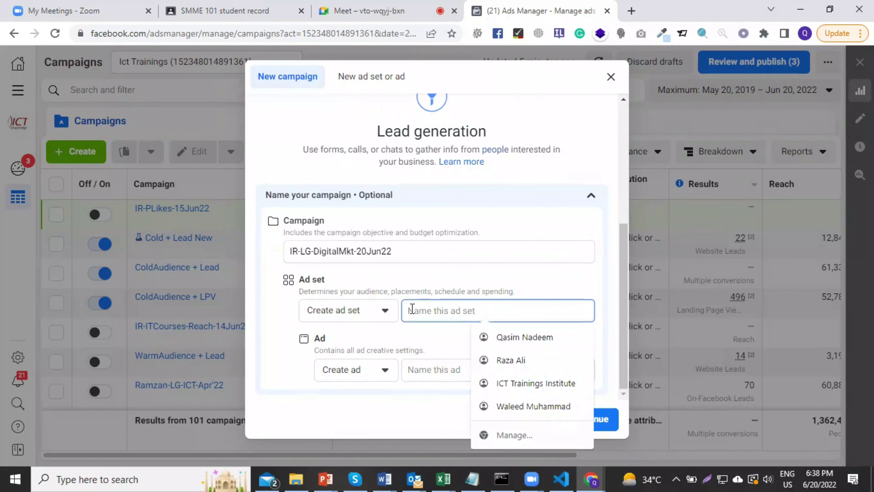
key("ctrl+v")
type("-AdSet")
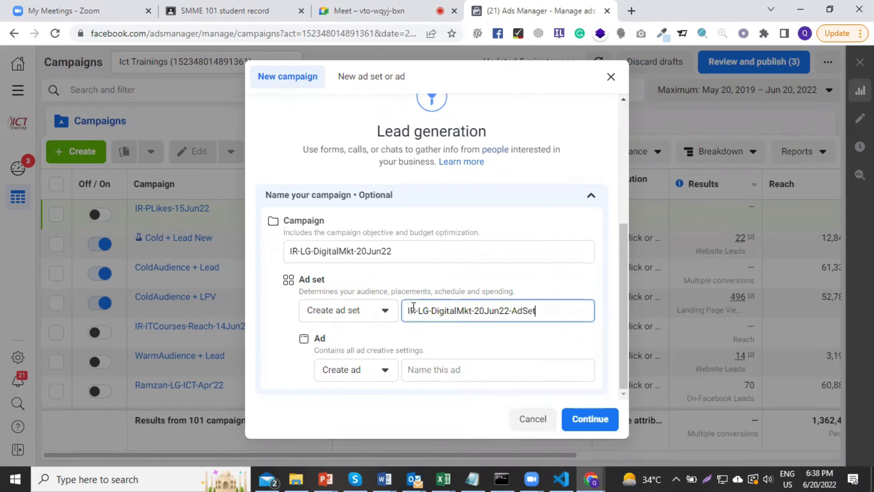
Name the ad IR-LG-DigitalMkt-20Jun22-Ad by reusing the copied campaign name, and continue to create the draft campaign
left_click(421, 368)
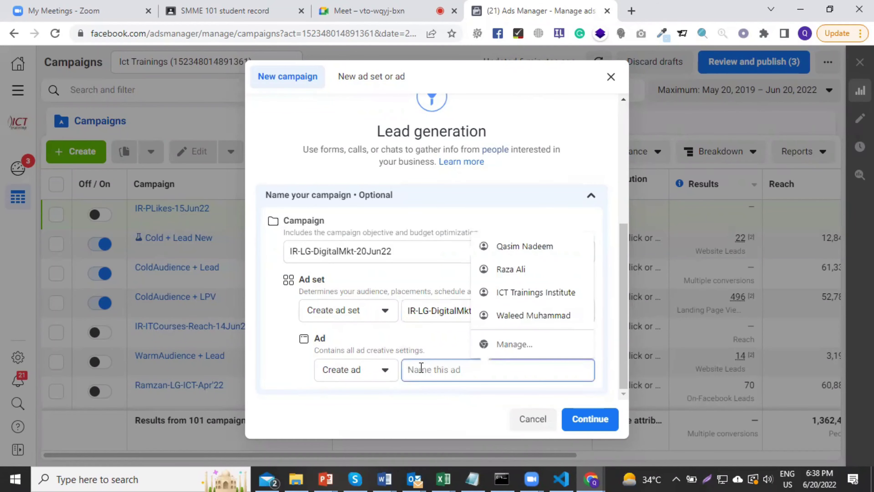
key("ctrl+v")
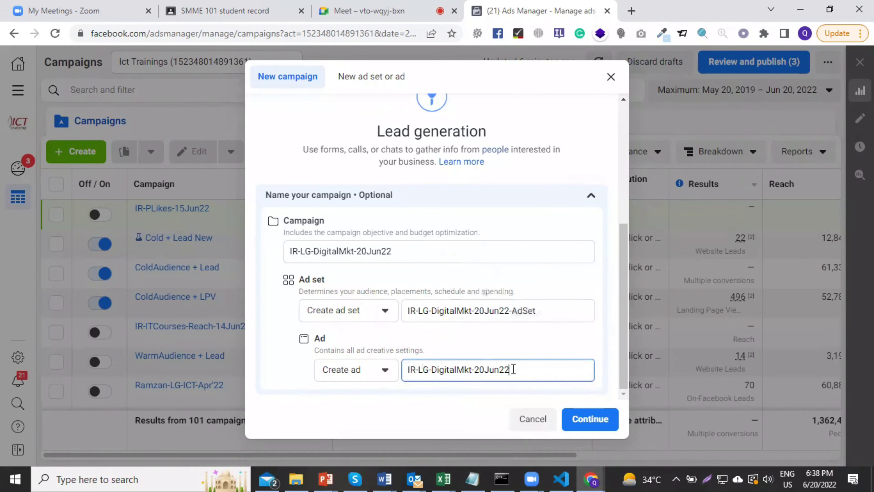
type("-Ad")
left_click(581, 418)
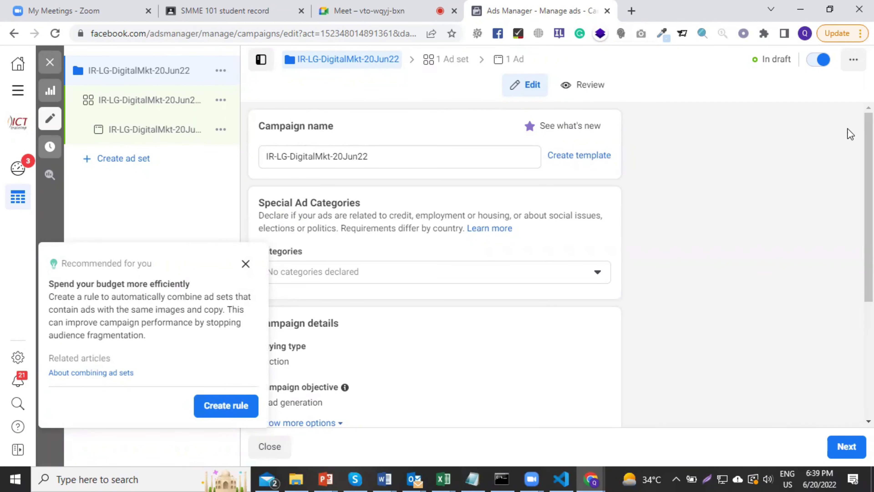
Dismiss the budget rule recommendation, review the campaign-level settings without changing them, and proceed to the ad set settings
left_click(245, 264)
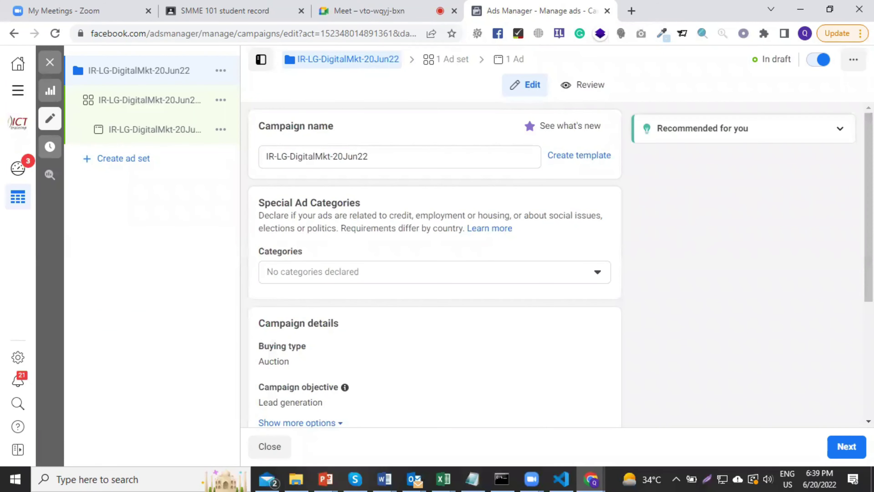
scroll(807, 415, "down", 5)
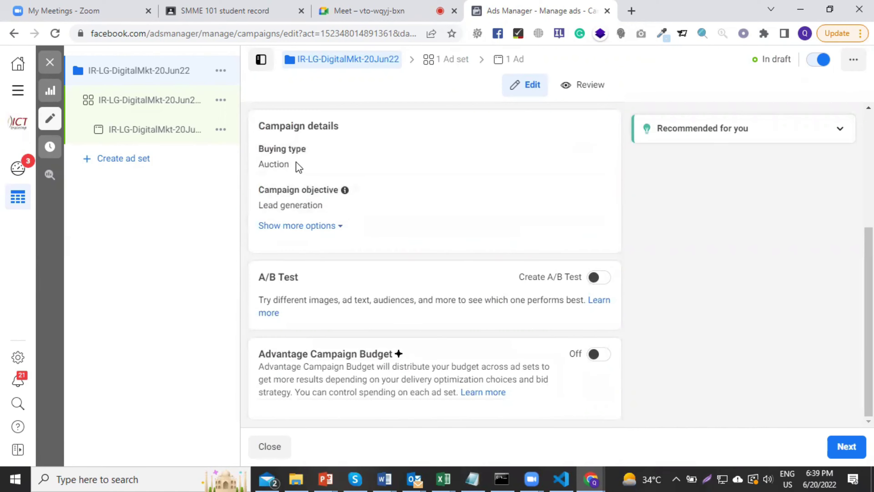
scroll(427, 213, "up", 2)
scroll(427, 208, "up", 3)
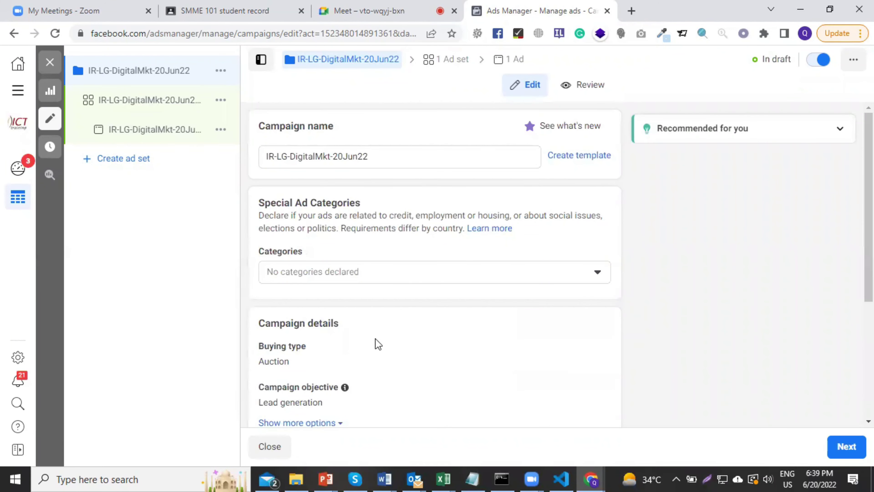
scroll(417, 318, "down", 5)
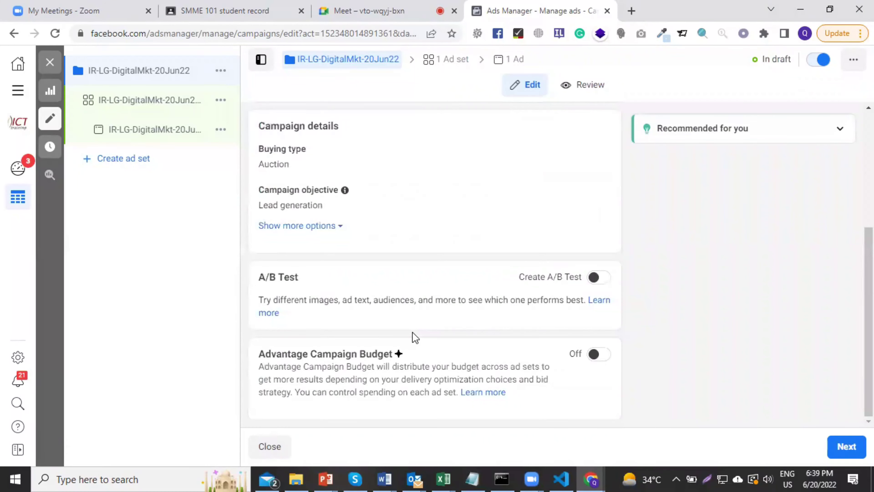
left_click(853, 446)
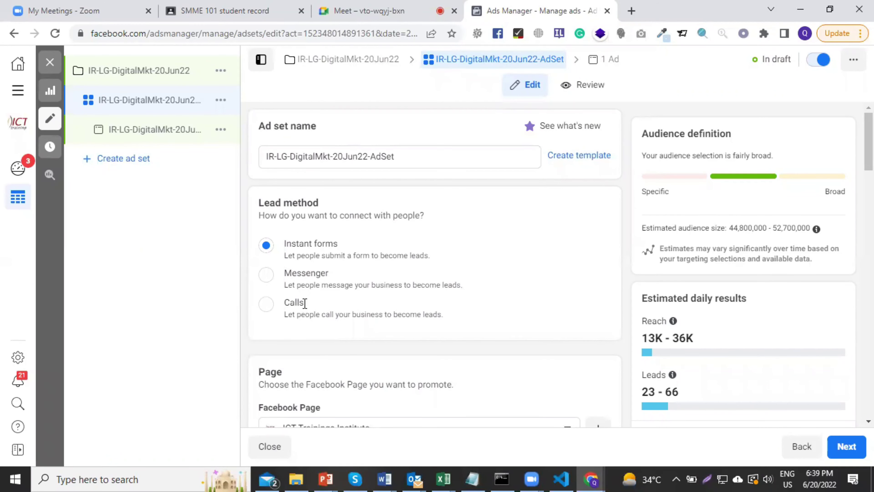
Try Calls as the lead method and review the ad set's page, optimization and budget settings
scroll(414, 255, "down", 4)
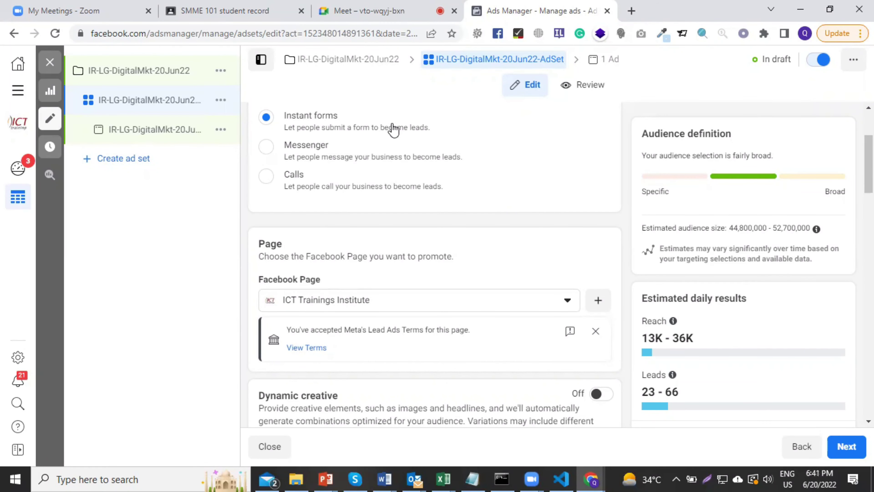
left_click(266, 177)
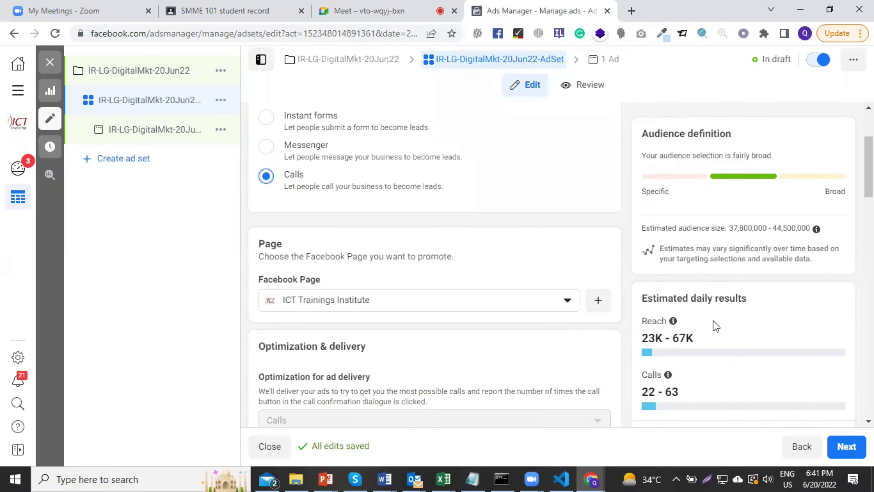
scroll(440, 210, "down", 6)
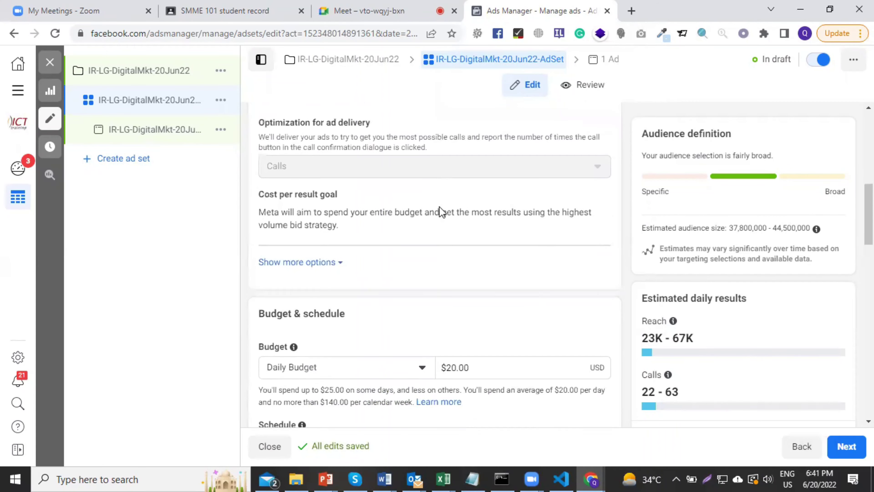
scroll(441, 212, "down", 2)
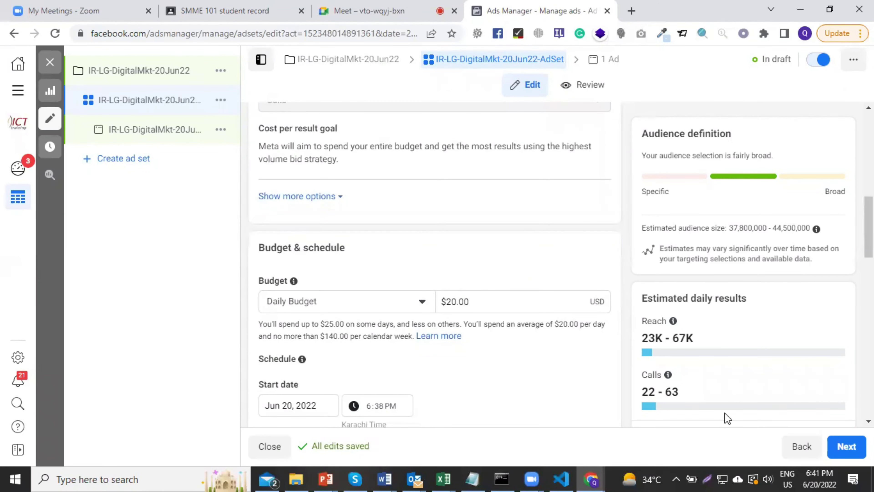
scroll(399, 303, "up", 3)
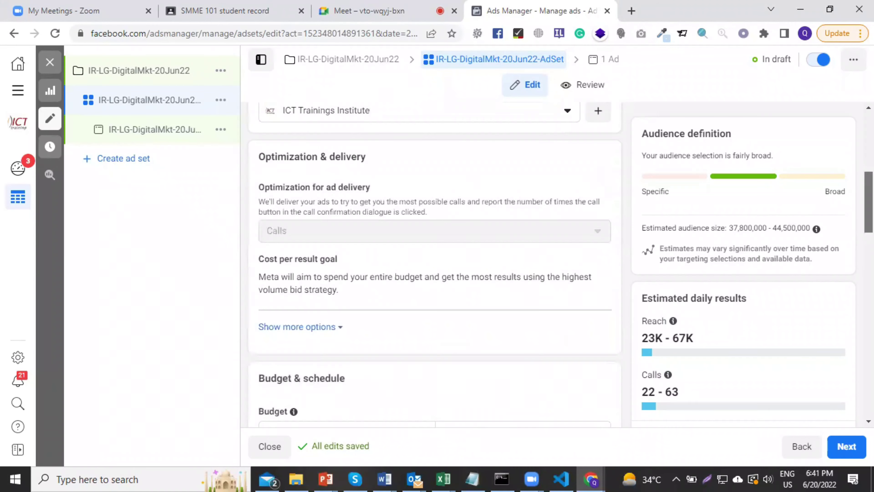
scroll(399, 304, "down", 5)
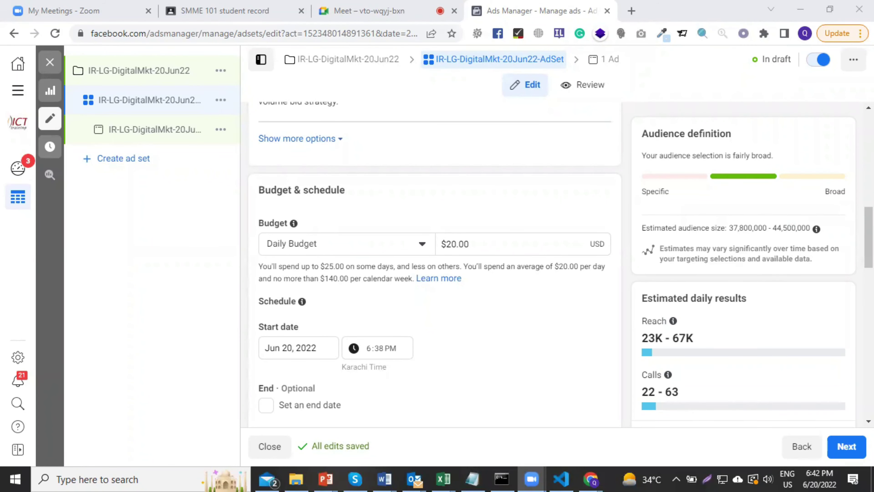
scroll(430, 299, "up", 10)
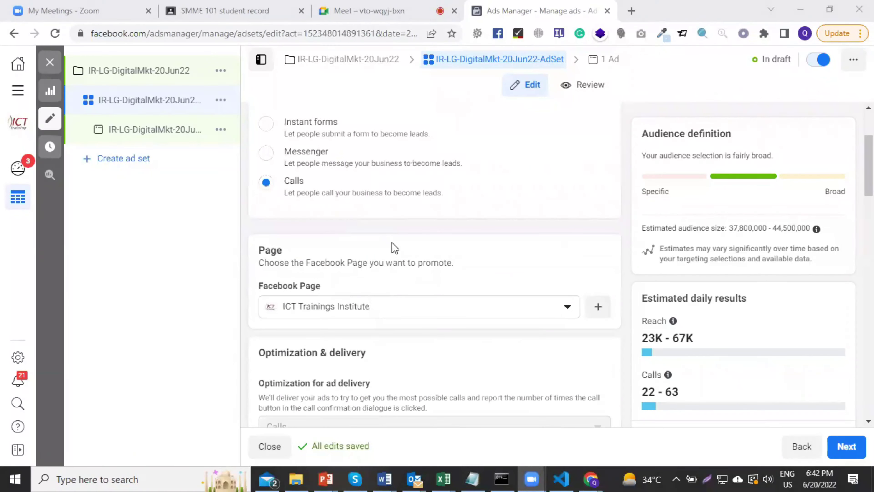
scroll(344, 210, "up", 2)
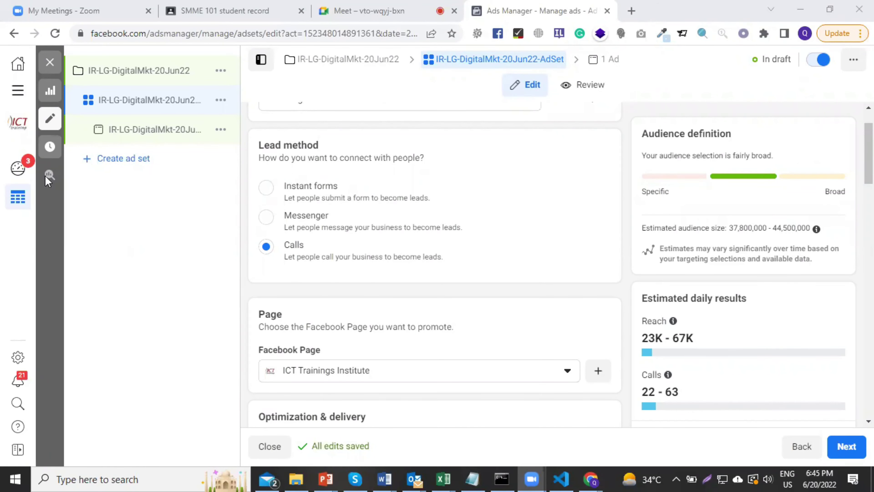
Set the lead method to Messenger and review the page, optimization, budget and schedule settings
left_click(266, 221)
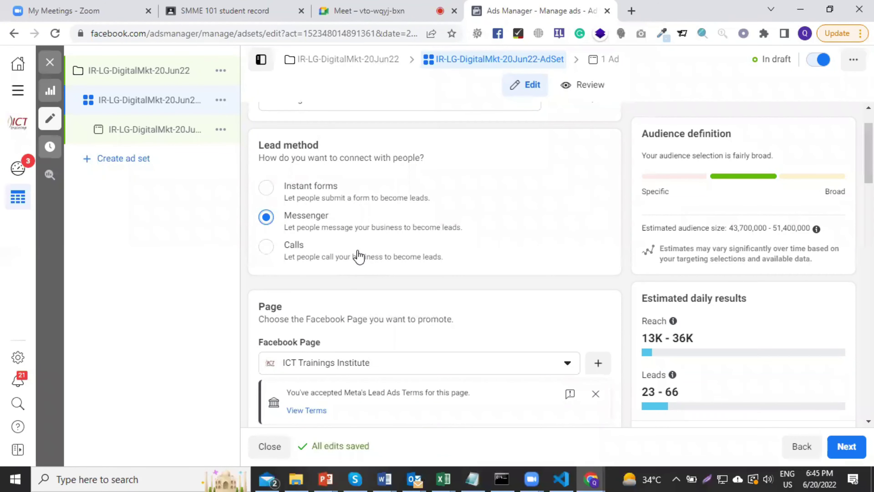
scroll(358, 258, "down", 3)
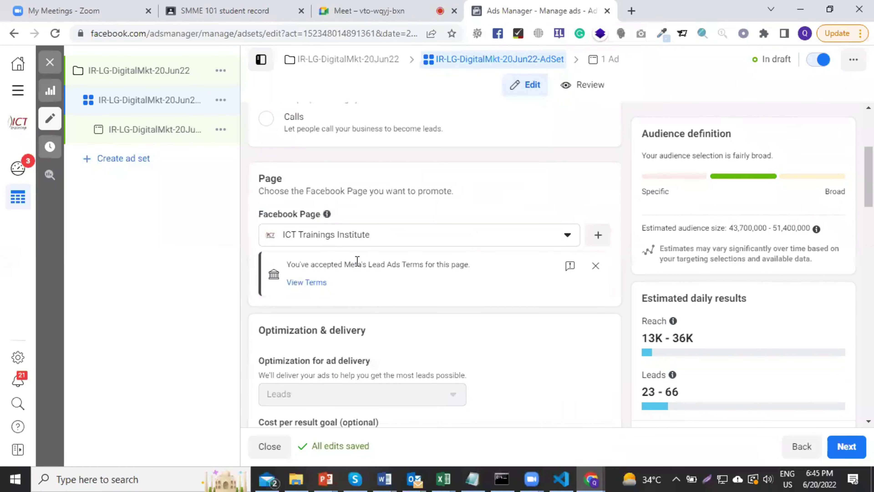
scroll(319, 144, "down", 3)
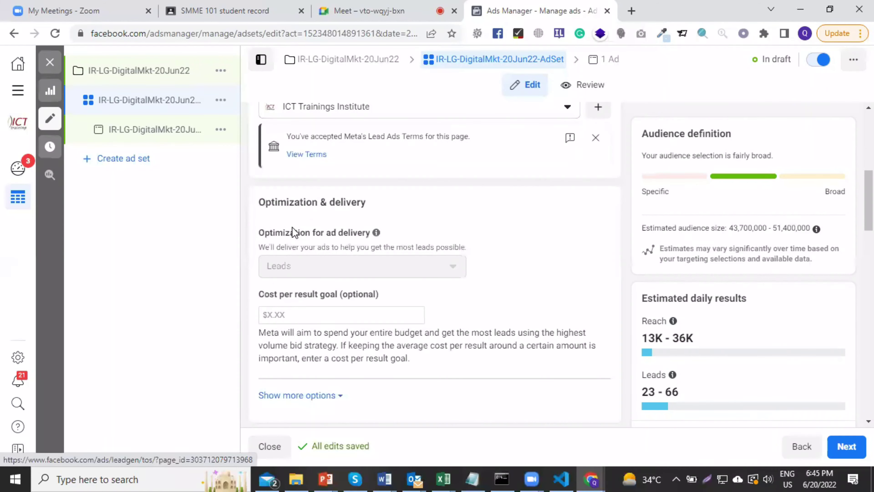
scroll(331, 208, "down", 3)
scroll(334, 200, "down", 3)
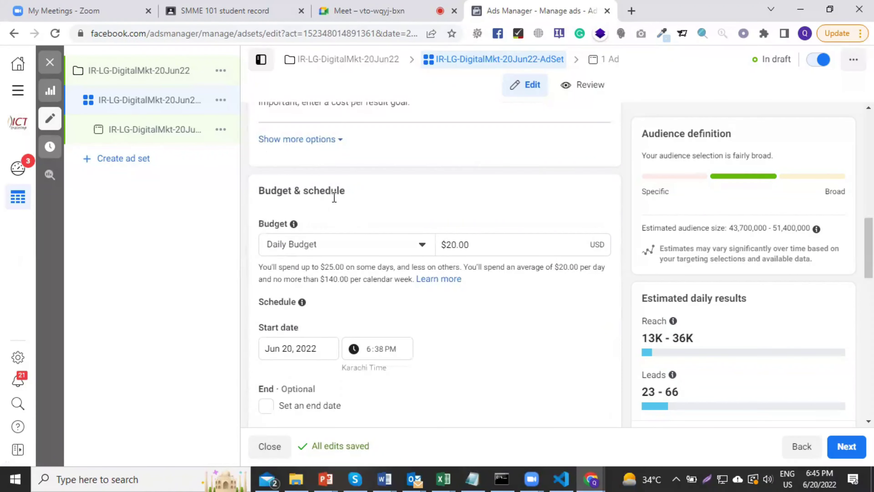
scroll(345, 224, "down", 3)
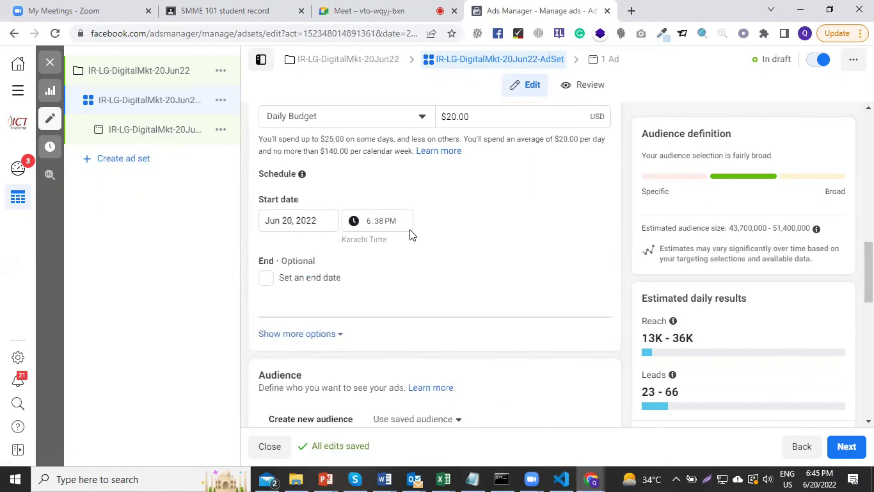
scroll(412, 235, "up", 2)
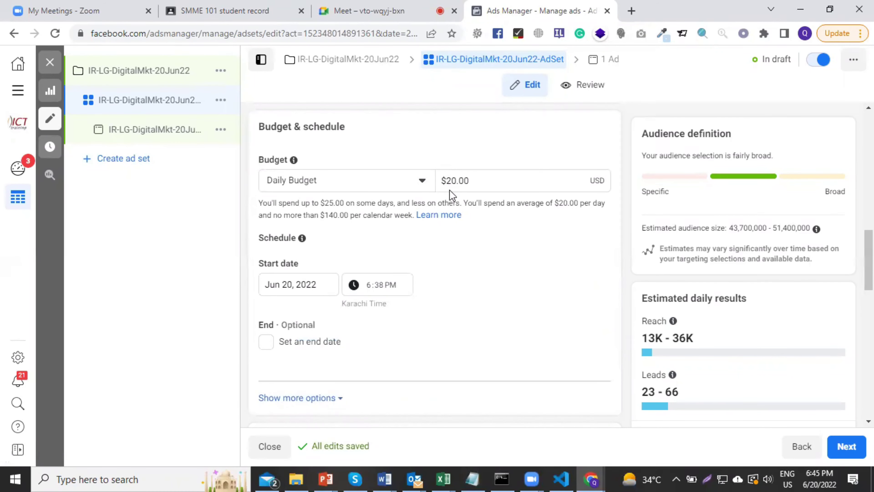
Try a daily budget of $5.00 and lower it to $3.00, comparing the estimated daily results
left_click_drag(456, 181, 444, 187)
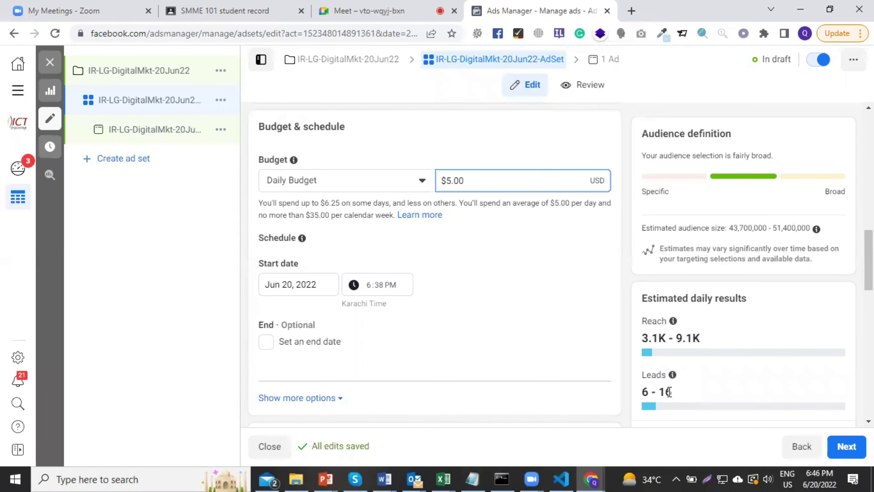
key("BackSpace")
type("3")
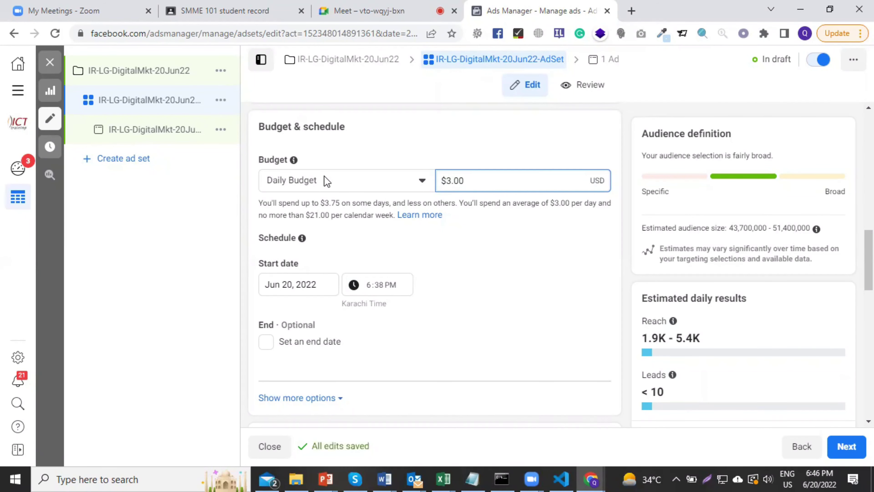
scroll(324, 175, "up", 10)
scroll(324, 186, "up", 8)
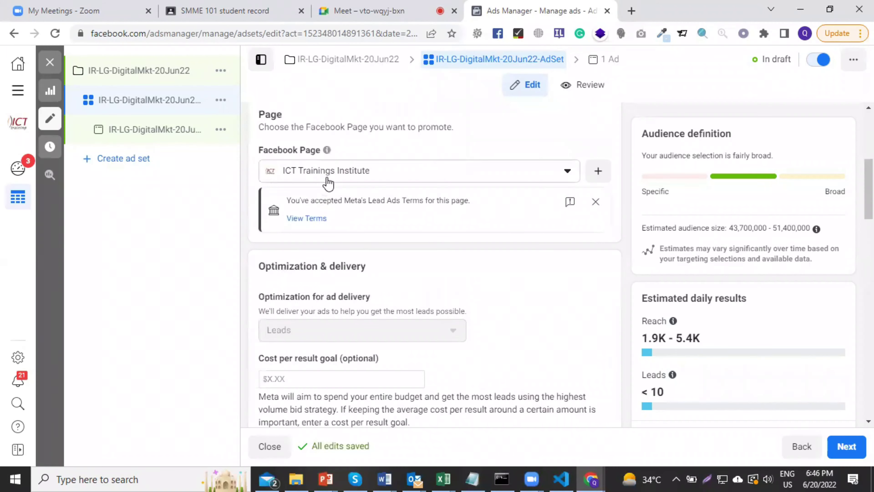
scroll(357, 151, "down", 15)
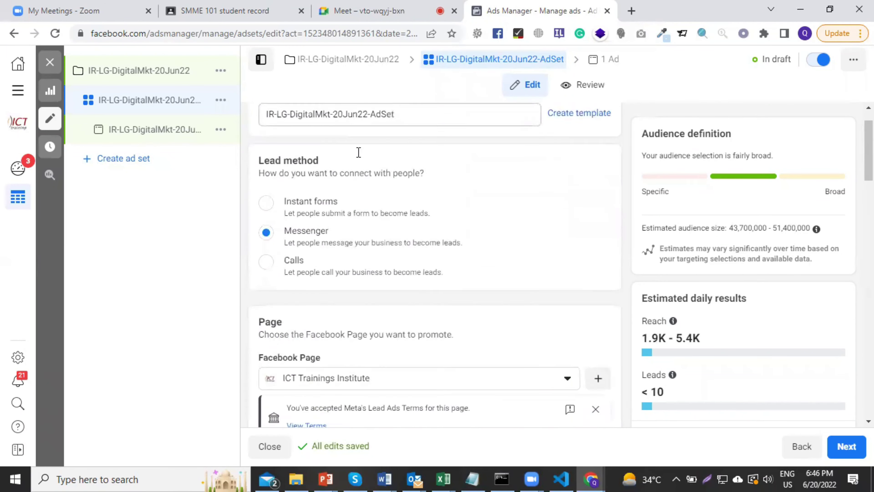
scroll(358, 159, "down", 10)
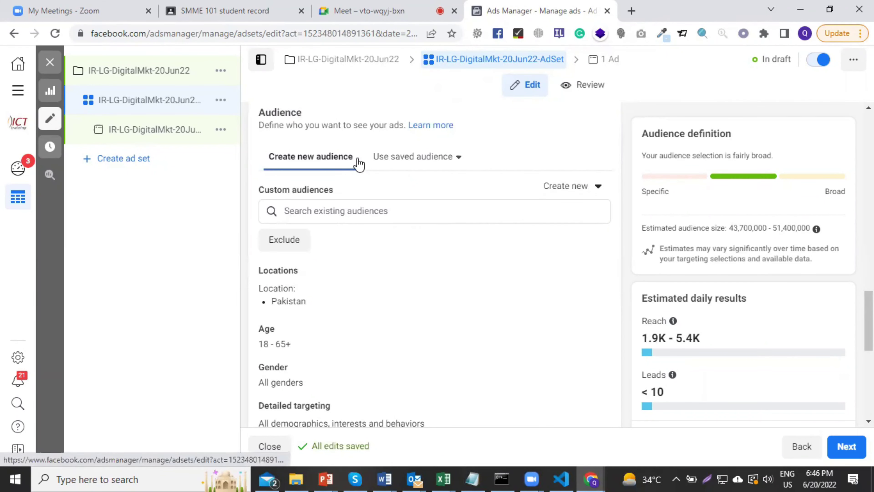
Try a daily budget of $60.00 to compare the estimated results, and restore the budget to $3.00
scroll(345, 160, "up", 8)
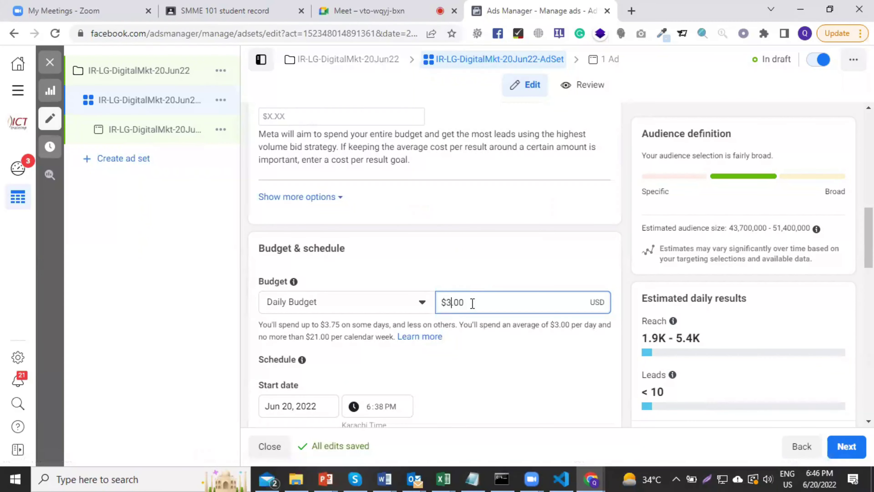
key("BackSpace")
type("60")
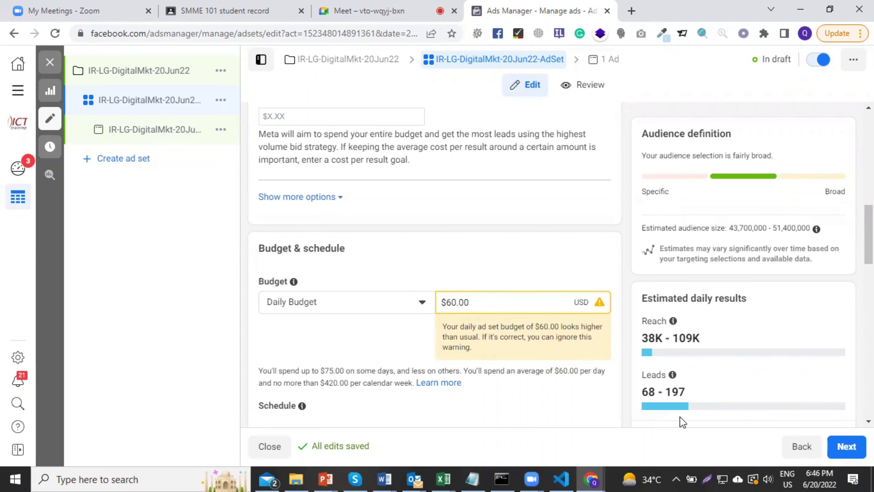
key("BackSpace")
key("BackSpace")
type("3")
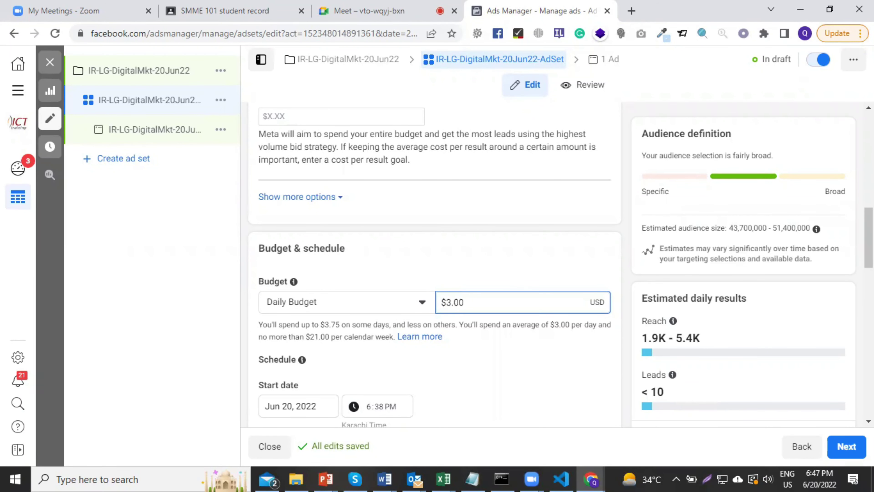
Review the schedule and audience settings, and switch the ad set to manual placements
scroll(301, 262, "up", 7)
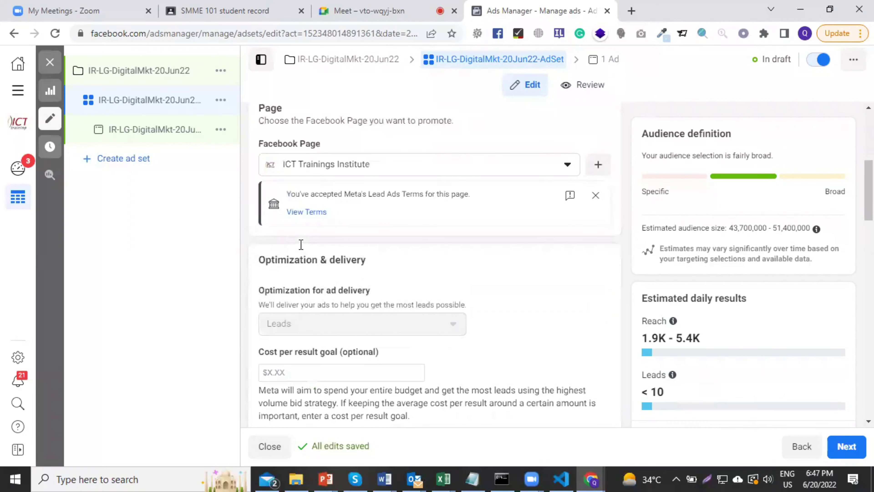
scroll(379, 258, "down", 12)
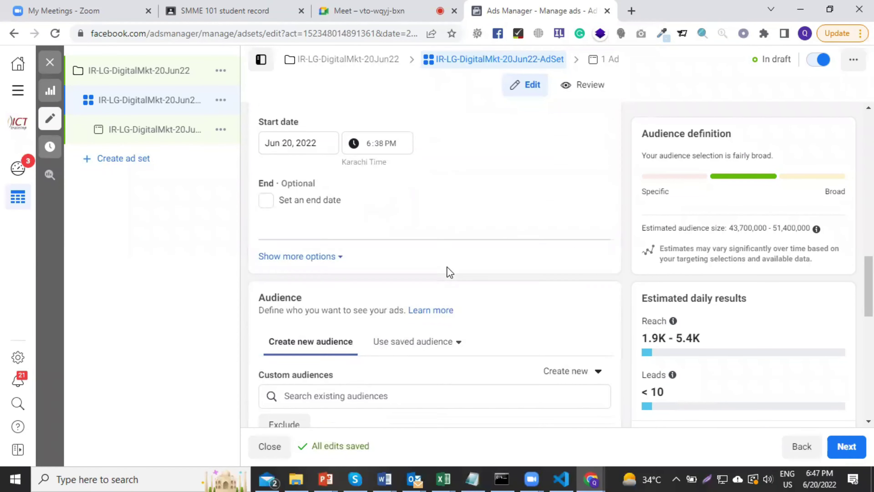
scroll(447, 268, "down", 6)
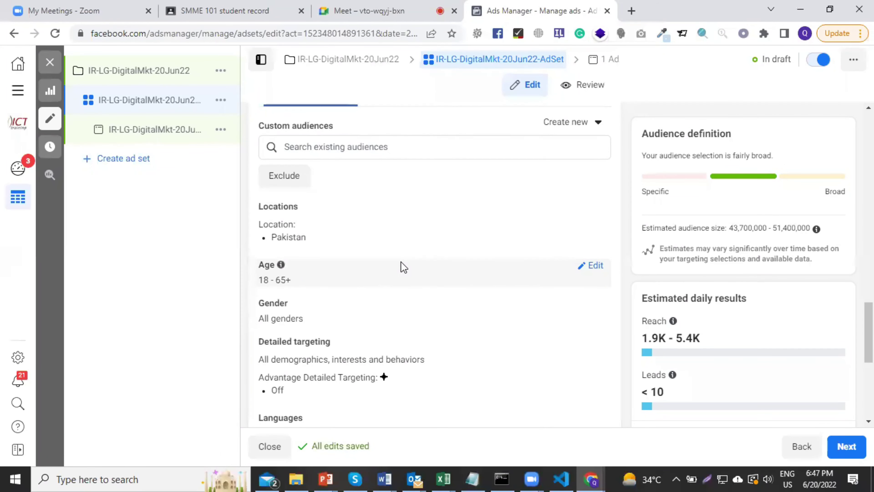
scroll(402, 265, "down", 2)
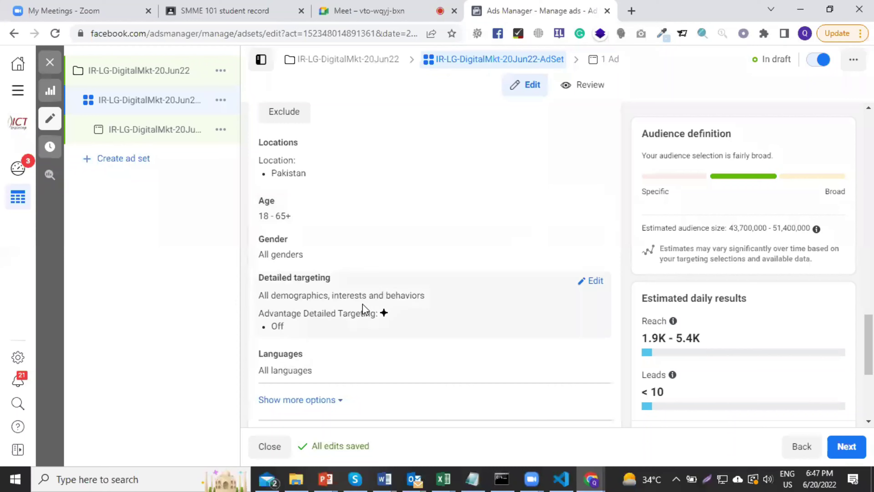
scroll(357, 308, "down", 5)
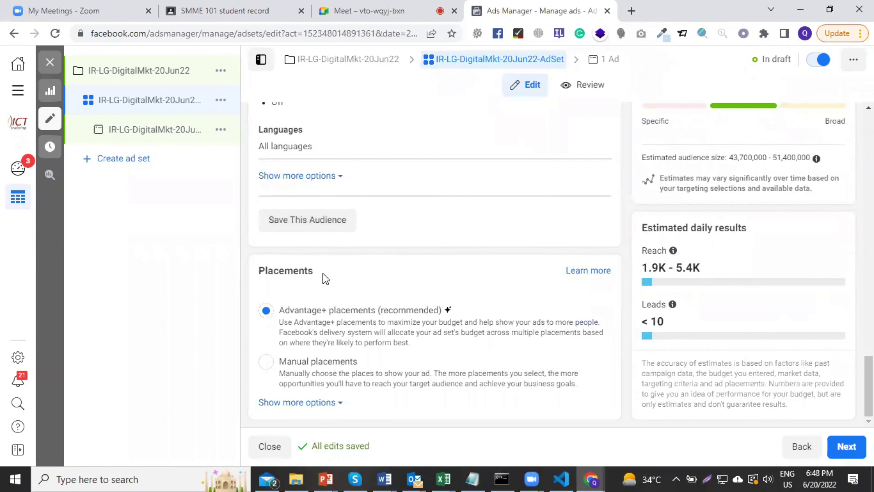
left_click(265, 361)
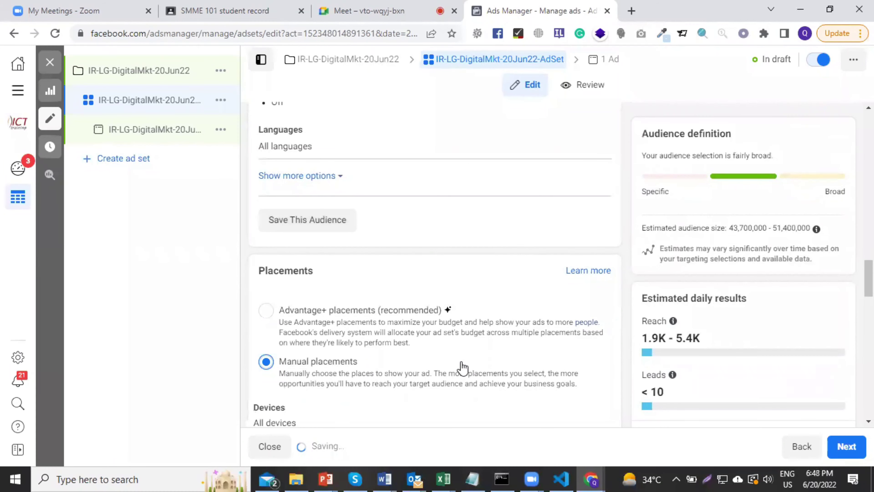
Exclude the whole Stories and Reels group from the manual placements
scroll(478, 303, "down", 8)
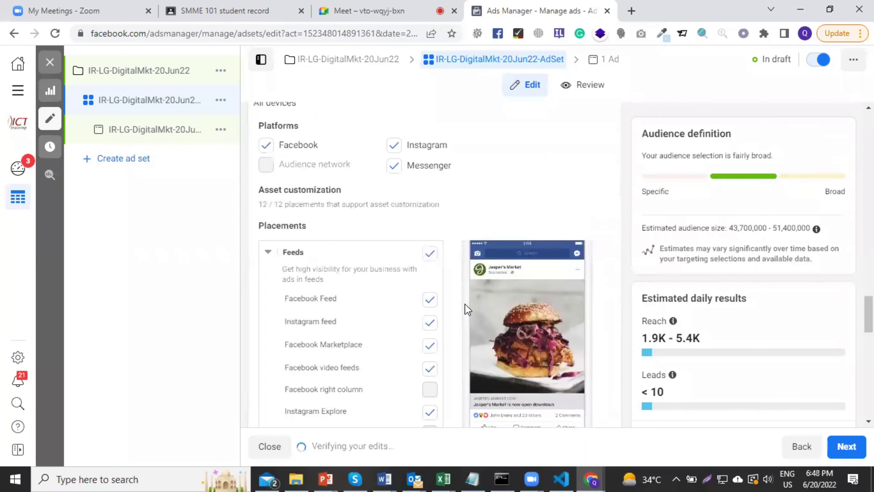
scroll(362, 272, "down", 5)
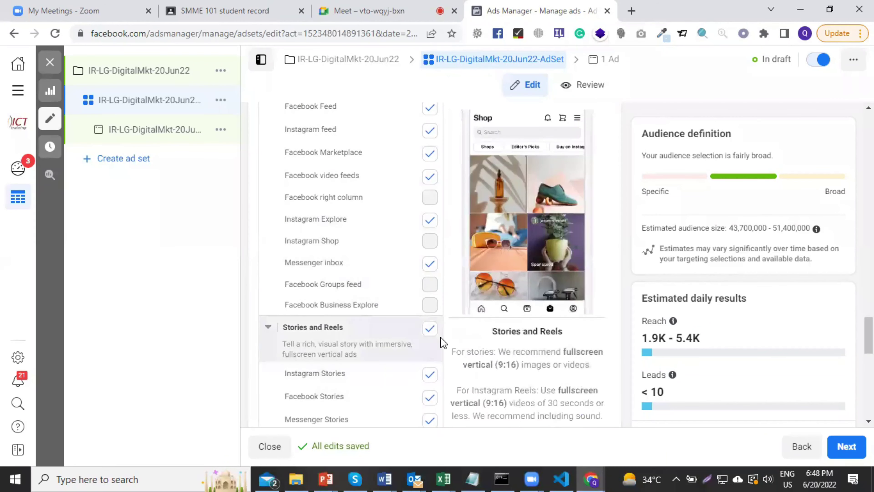
left_click(429, 328)
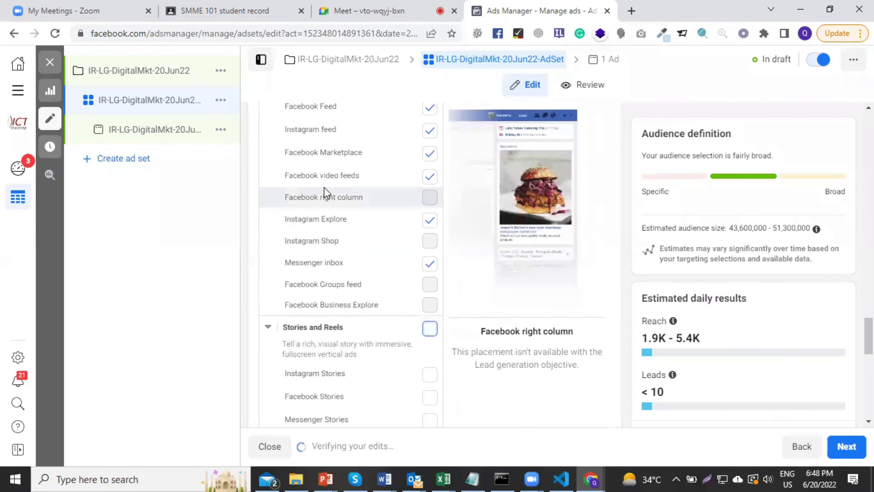
Deselect and reselect the whole Feeds placement group, and exclude only Facebook video feeds from it
scroll(365, 184, "up", 4)
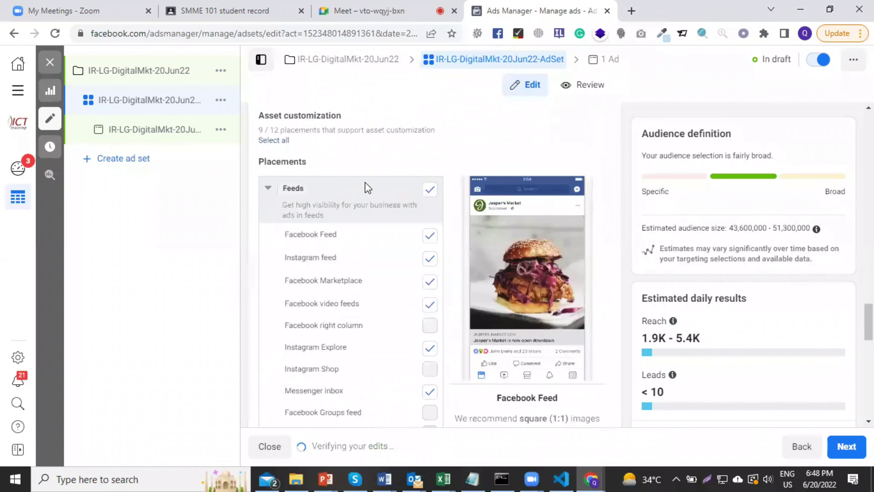
left_click(430, 190)
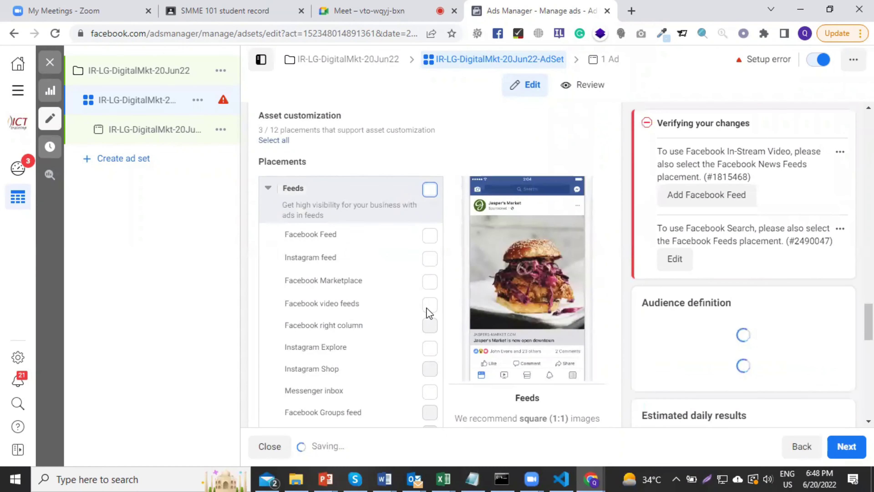
left_click(430, 190)
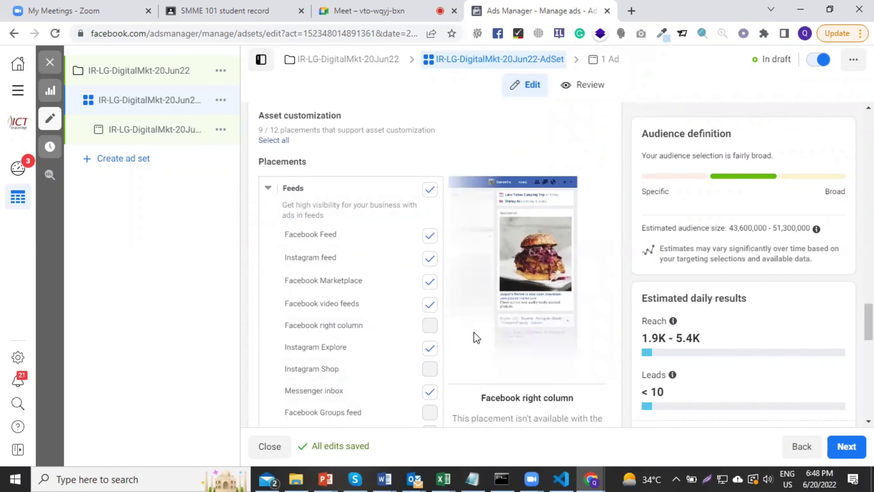
left_click(431, 305)
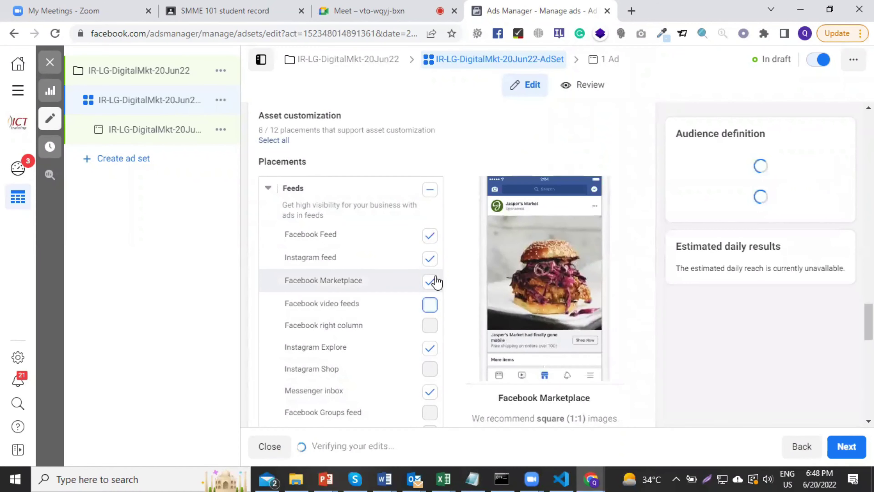
Exclude Facebook Marketplace from the Feeds placements, and exclude the whole In-article group
left_click(435, 282)
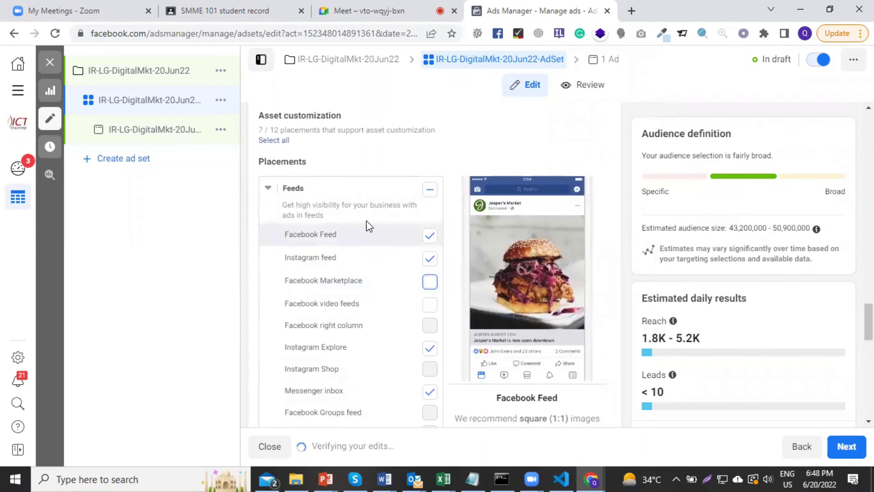
scroll(351, 327, "down", 15)
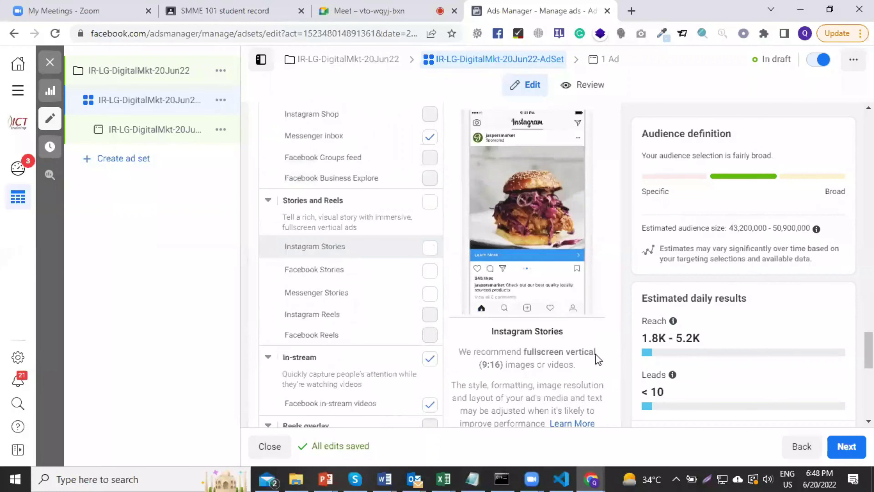
scroll(352, 326, "down", 3)
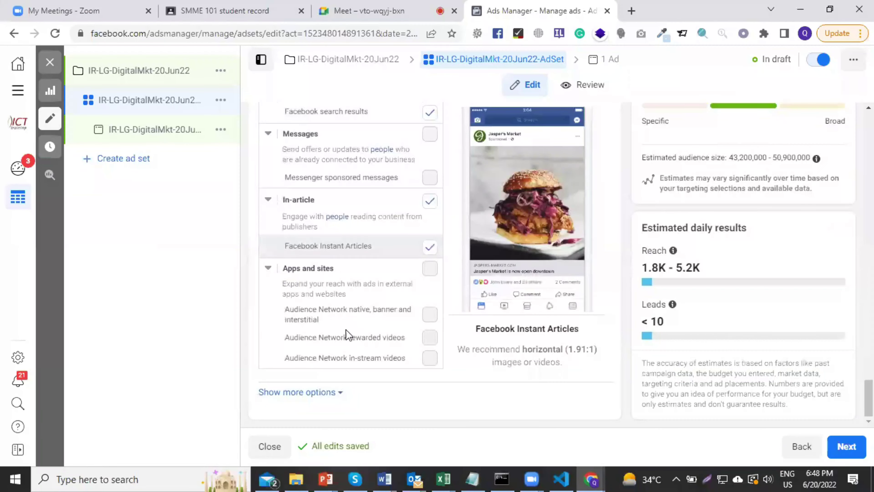
left_click(429, 201)
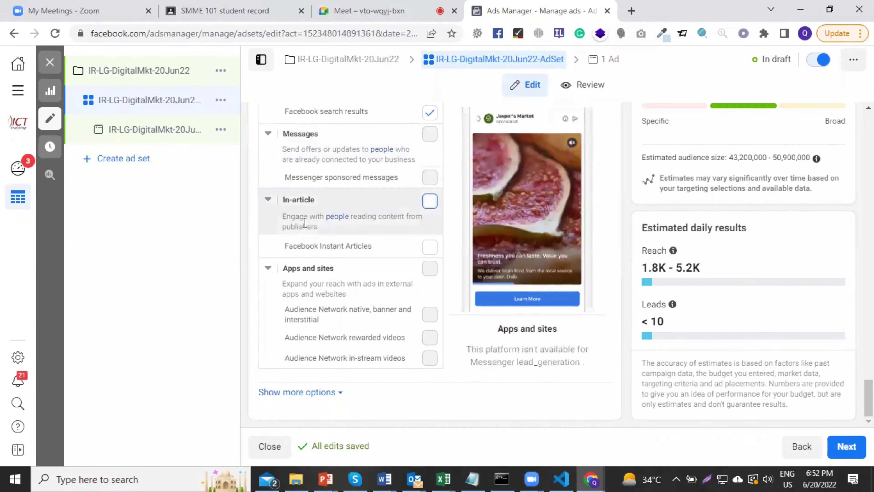
Review the audience settings and the manual placement selections, and continue to the ad level
scroll(382, 213, "up", 10)
scroll(383, 172, "up", 5)
scroll(384, 169, "down", 15)
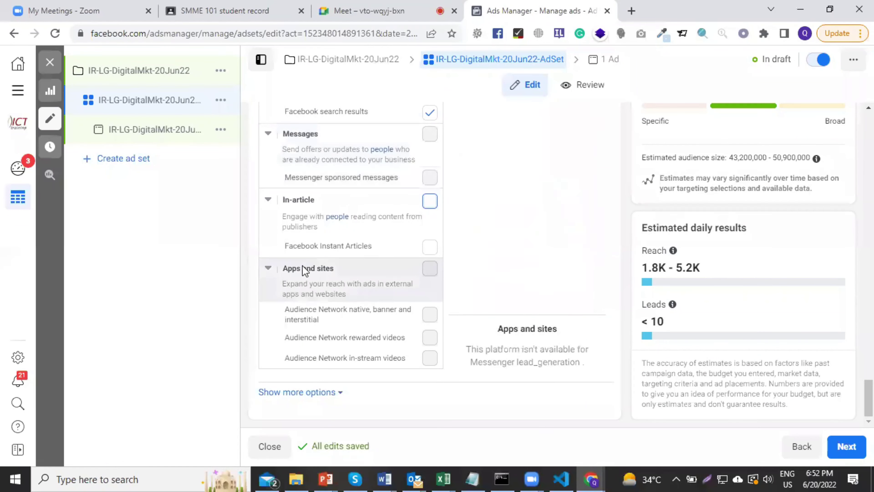
scroll(303, 265, "up", 12)
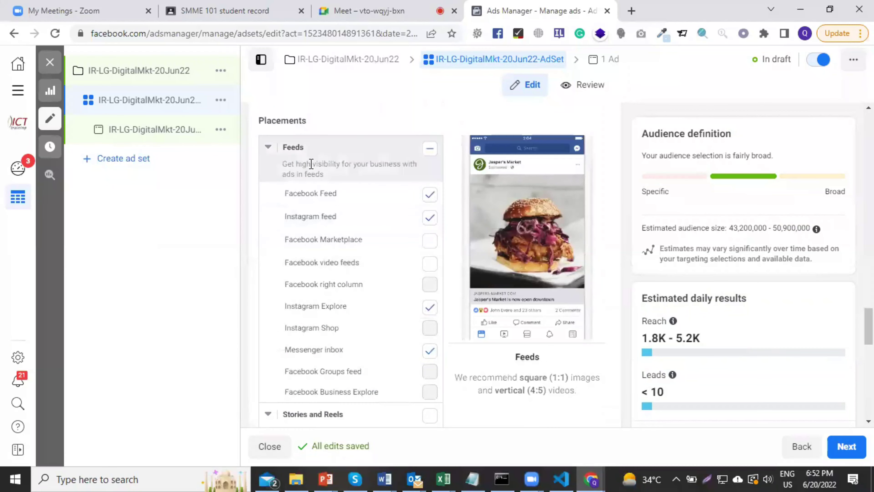
scroll(292, 194, "up", 7)
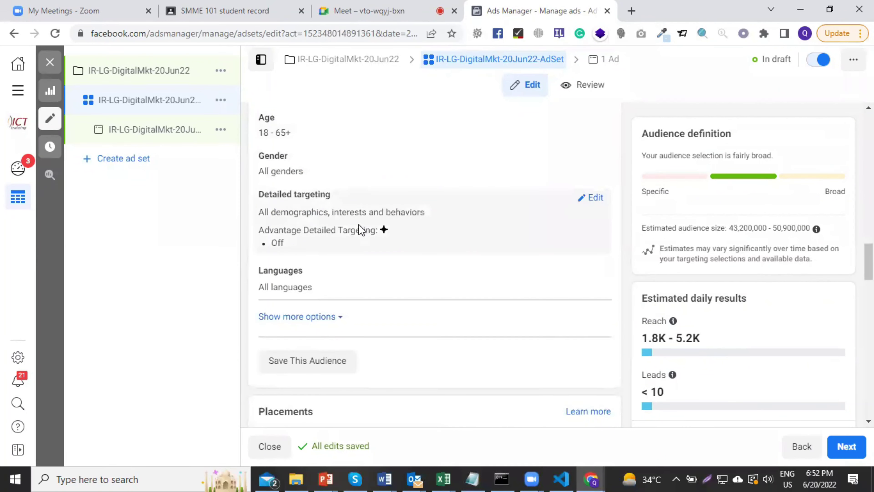
scroll(335, 230, "down", 15)
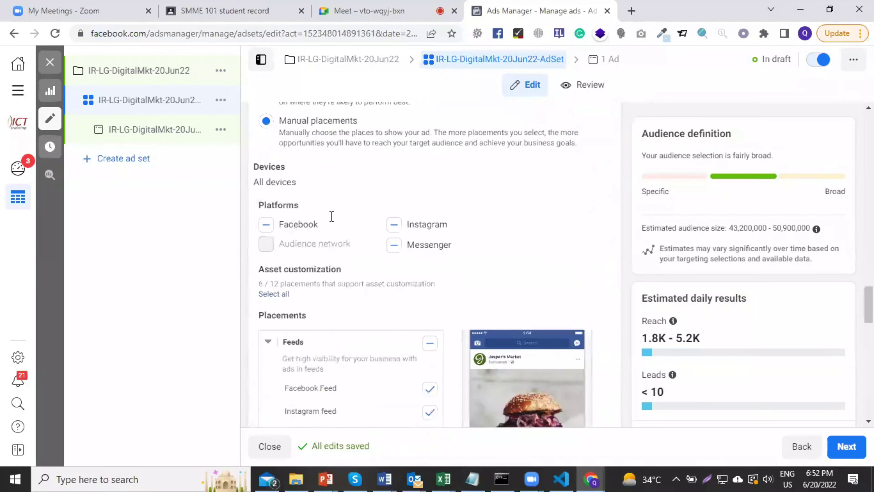
scroll(339, 221, "down", 6)
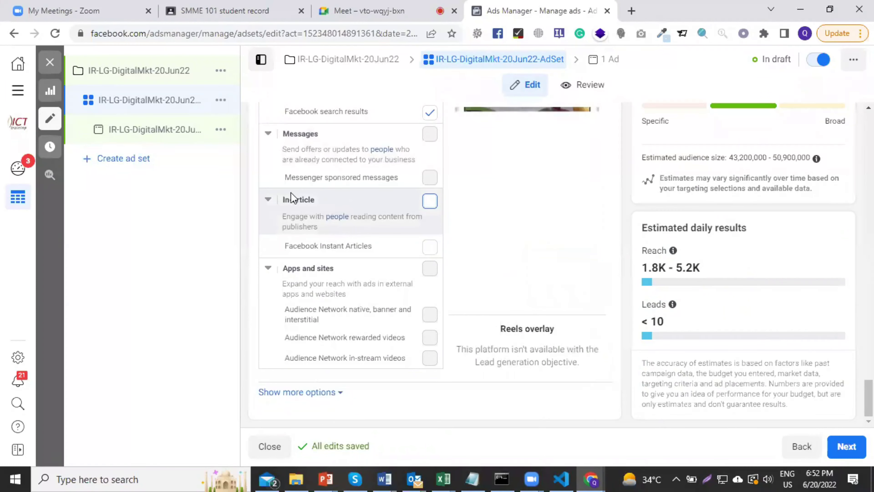
left_click(847, 447)
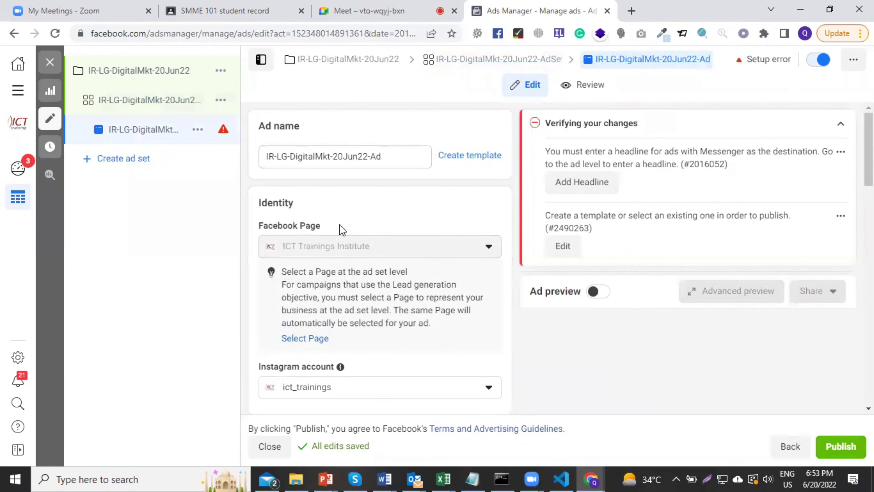
Add the 1080 × 1080 Course 1 Sample Ad image from the account images as the ad's media, keeping the original crops
scroll(385, 232, "down", 5)
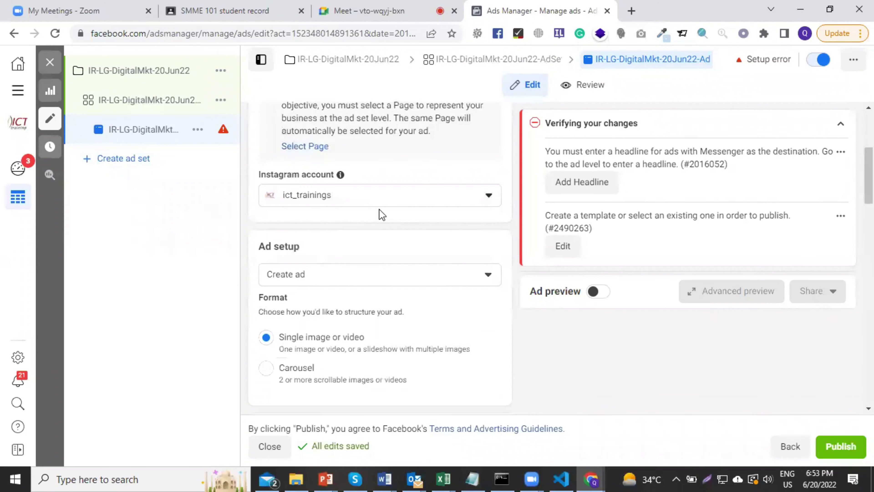
scroll(382, 214, "down", 3)
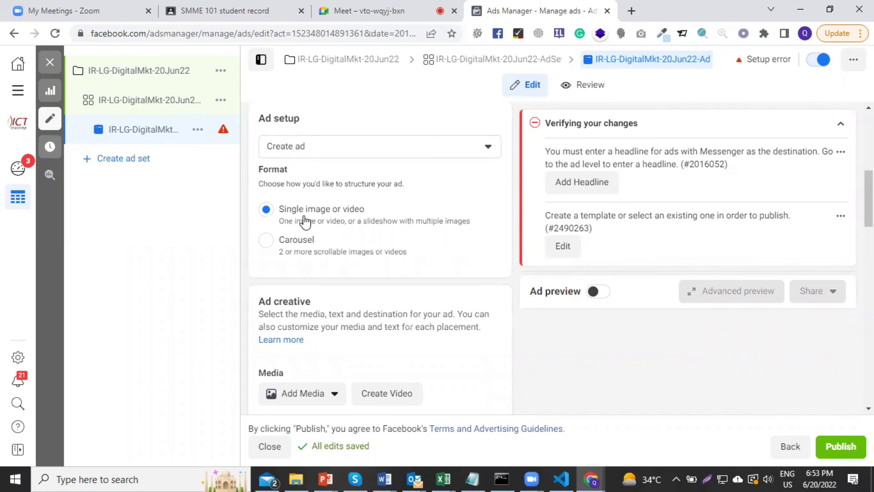
scroll(304, 221, "down", 4)
left_click(323, 266)
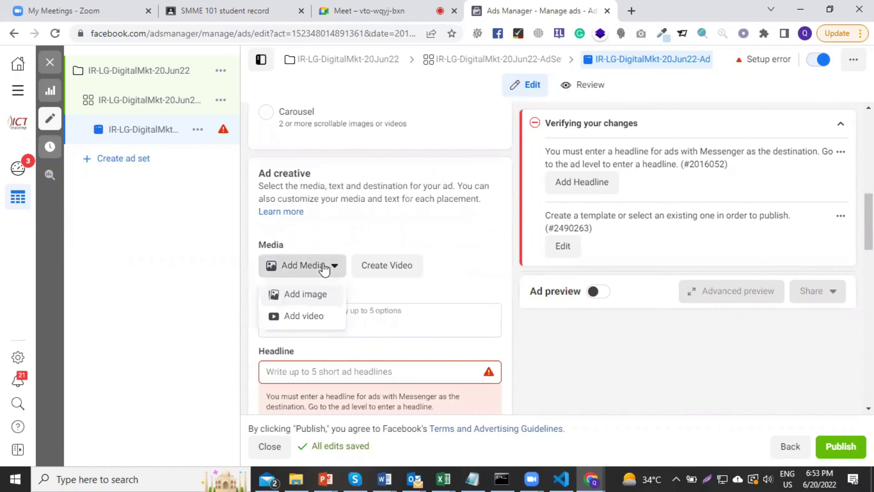
left_click(313, 294)
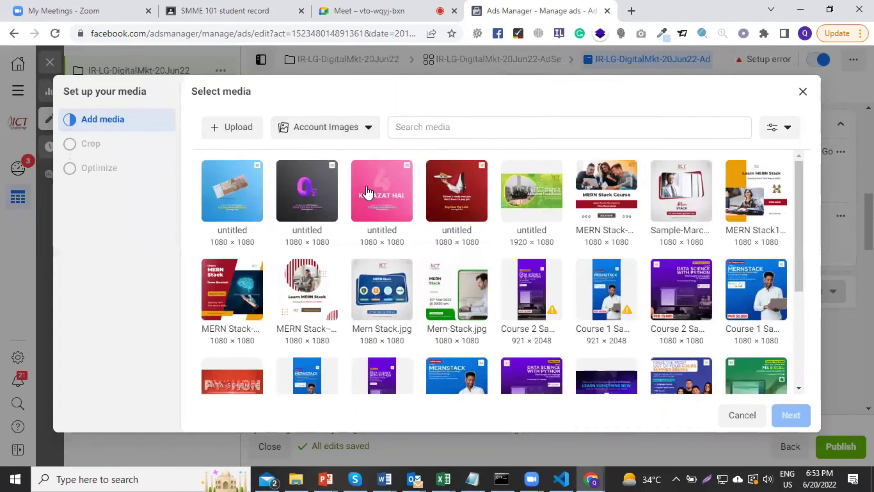
left_click(389, 286)
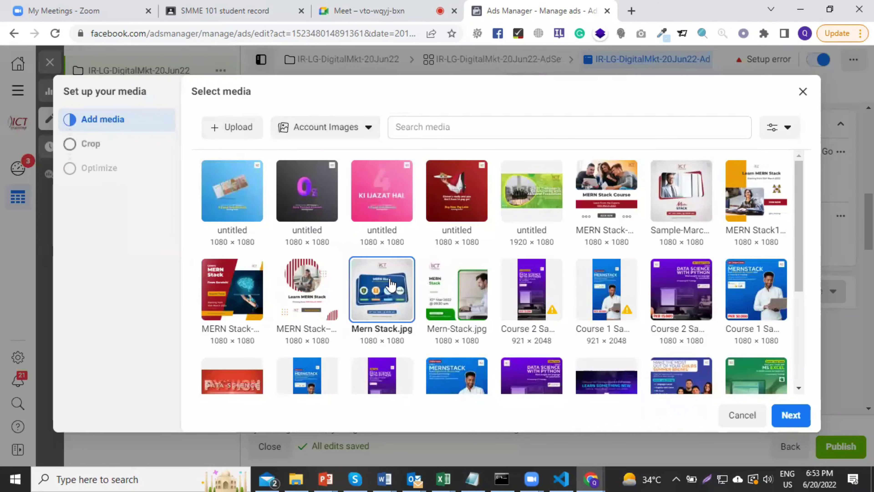
left_click(743, 276)
left_click(790, 415)
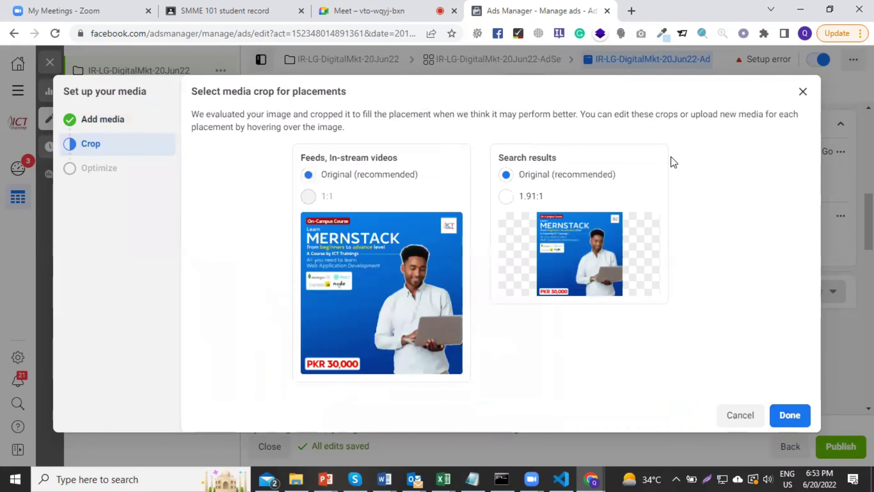
left_click(783, 416)
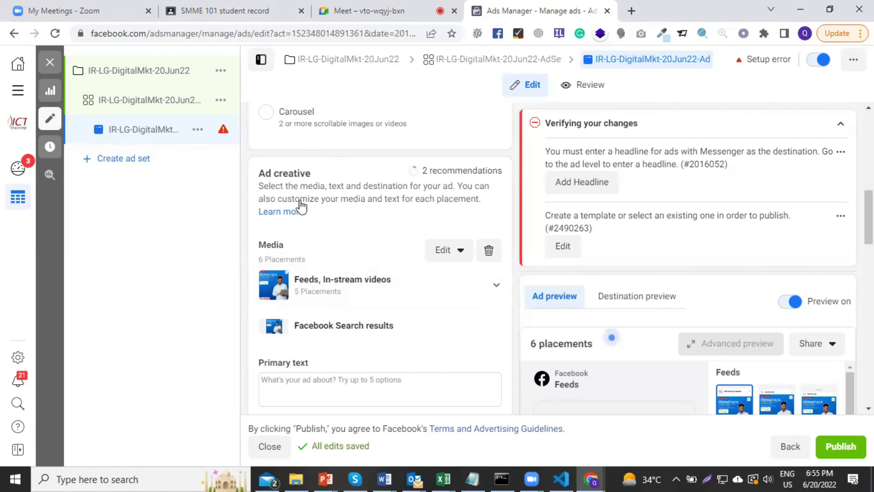
Enter "Rush to buy" as the ad's headline
scroll(319, 242, "down", 2)
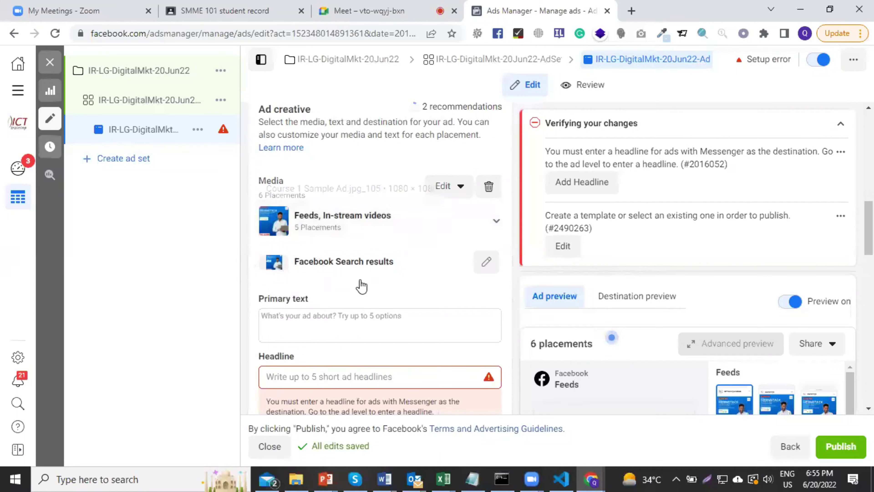
left_click(306, 380)
type("Rush to buy")
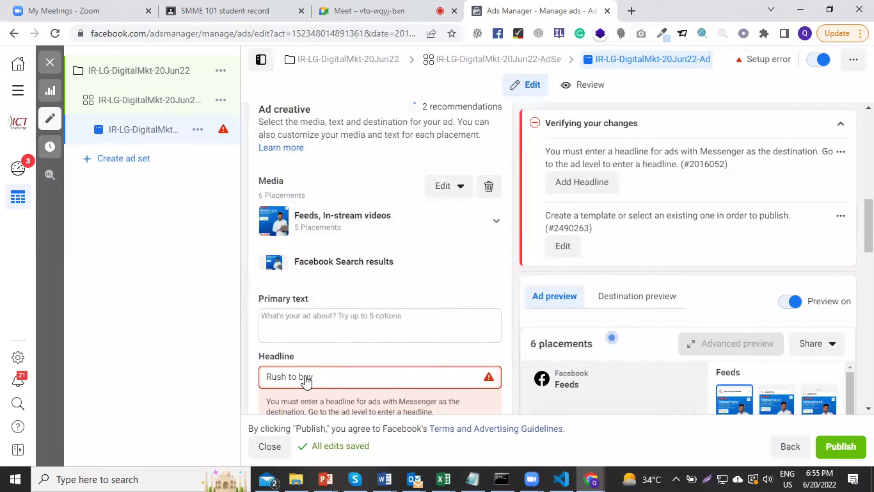
Review the call to action, destination and message template settings, and browse the existing chat templates
scroll(379, 276, "down", 5)
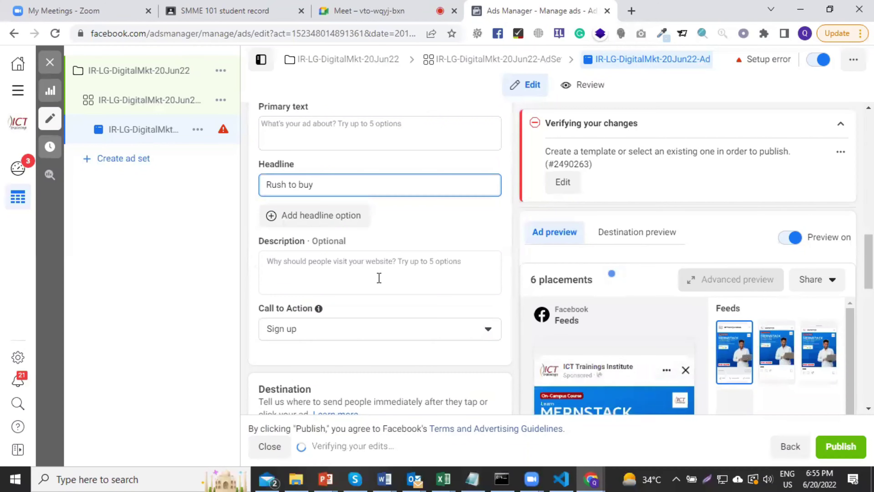
scroll(275, 224, "down", 2)
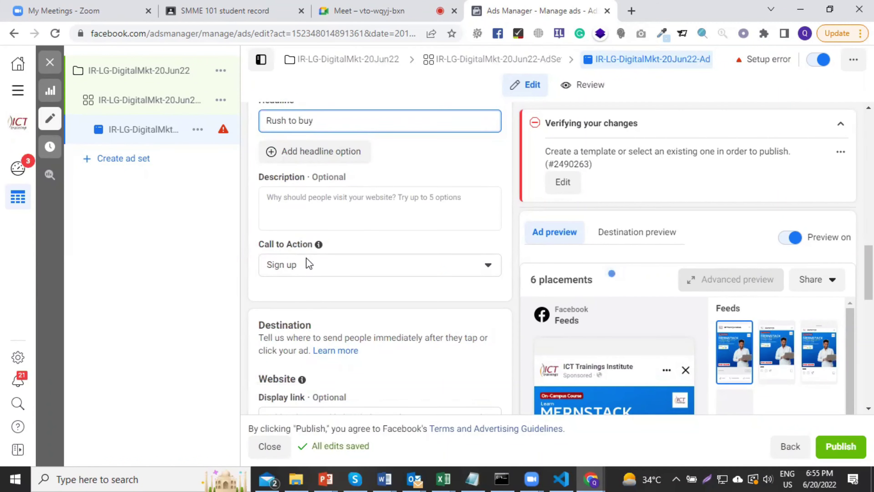
scroll(306, 257, "down", 3)
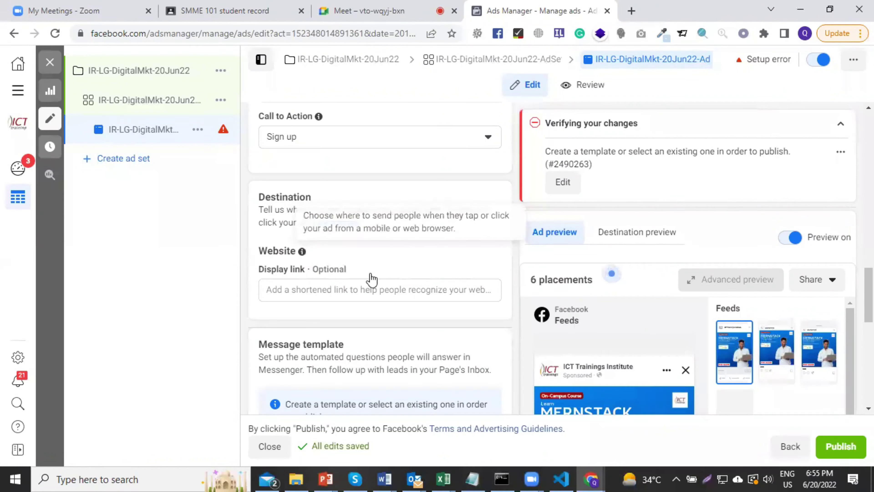
scroll(417, 290, "down", 3)
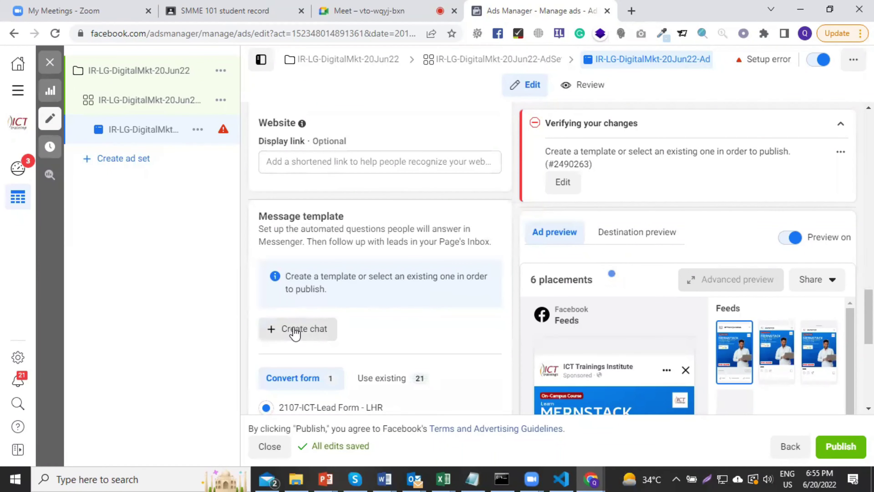
scroll(296, 334, "down", 3)
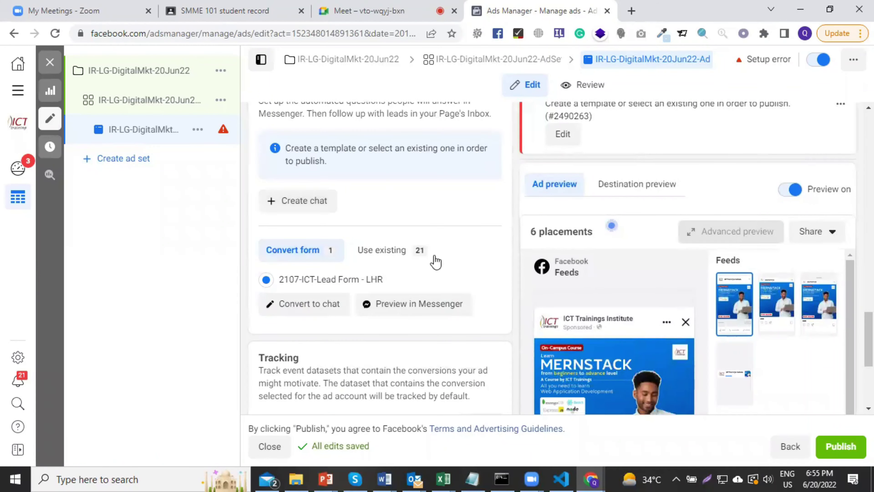
left_click(396, 255)
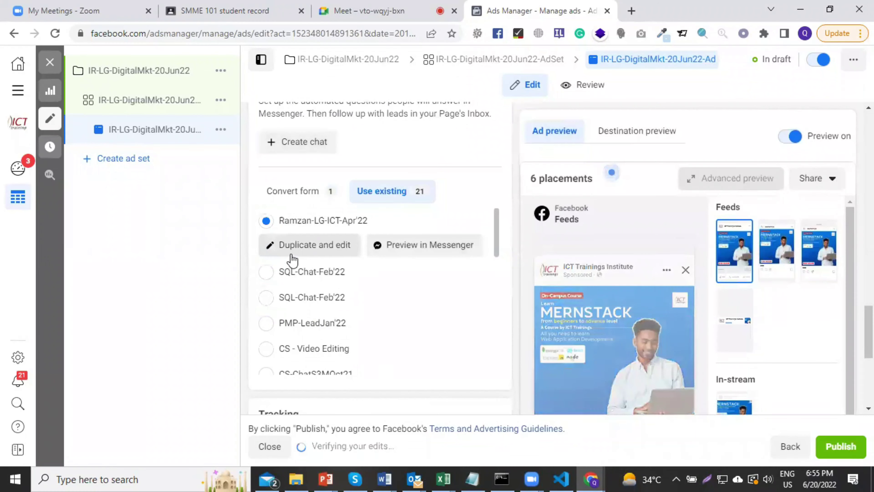
scroll(319, 297, "down", 2)
scroll(319, 298, "down", 6)
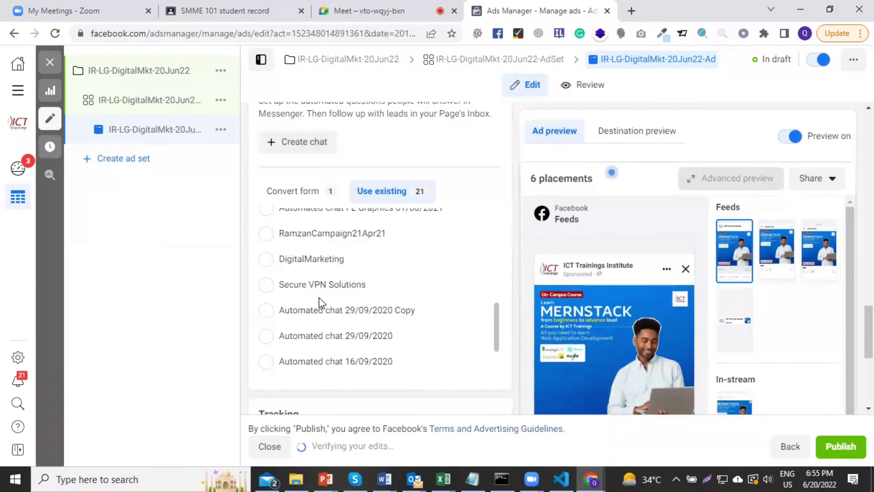
scroll(320, 303, "down", 2)
scroll(319, 303, "up", 10)
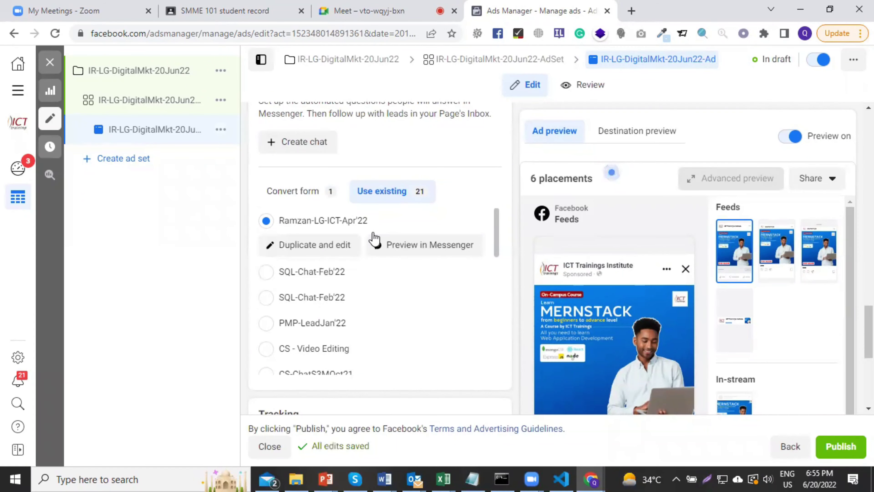
scroll(463, 194, "up", 5)
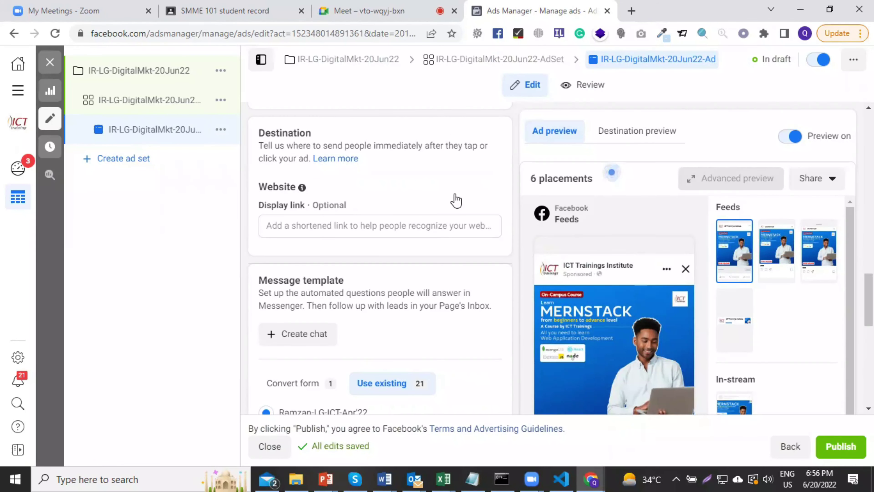
Start a new chat template for the ad and open its advanced settings
left_click(288, 338)
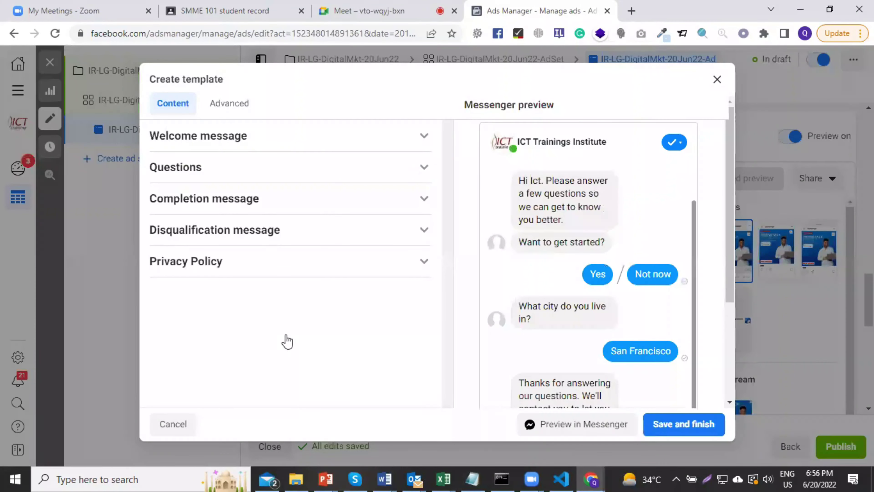
left_click(217, 109)
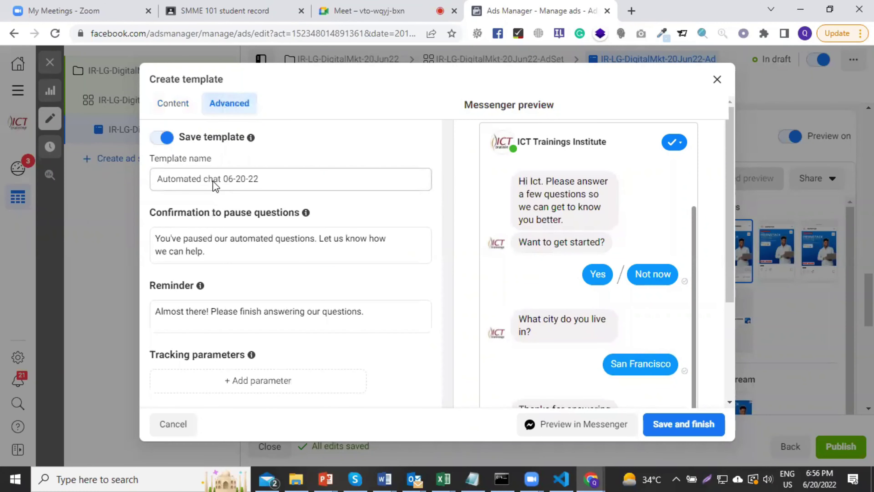
left_click(172, 103)
left_click(227, 103)
Rename the chat template as MERN-06-20-22
double_click(204, 178)
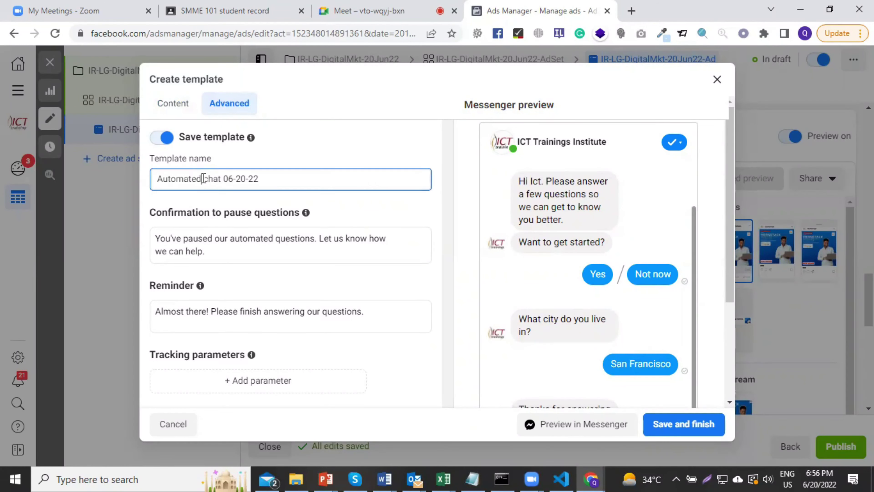
type("MER")
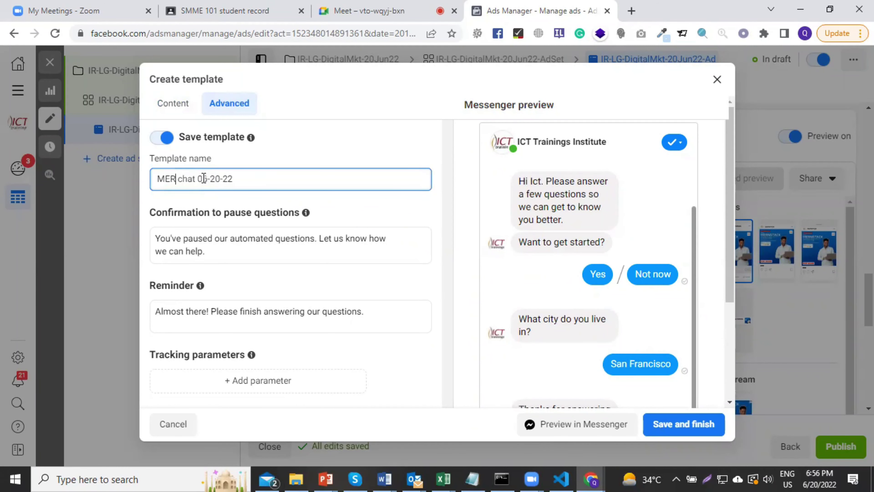
type("N")
key("Delete")
type("-")
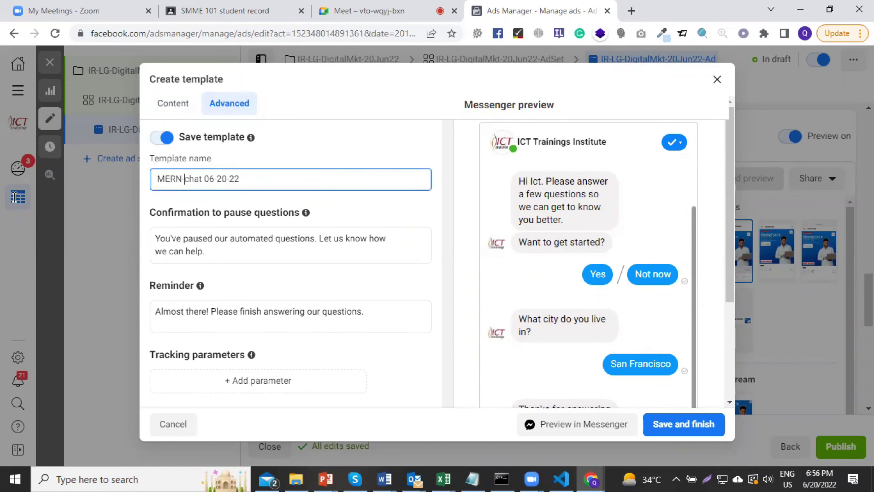
left_click(205, 178)
key("BackSpace")
key("BackSpace")
key("BackSpace")
key("BackSpace")
key("BackSpace")
key("BackSpace")
type("-")
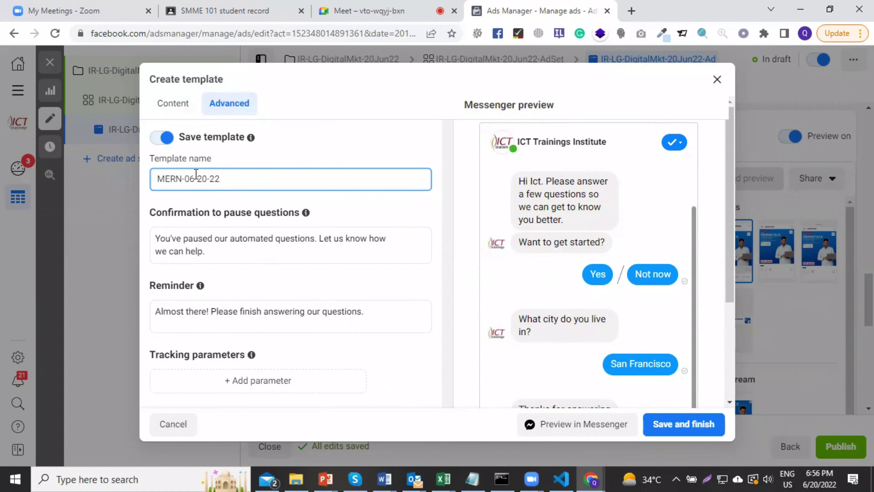
Rewrite the date in the template name as Jun20'22 and prefix the name with LG-, making it LG-MERN-Jun20'22
left_click_drag(196, 179, 189, 178)
type("Jun")
left_click(214, 179)
key("BackSpace")
type("'")
left_click(159, 179)
type("LG-")
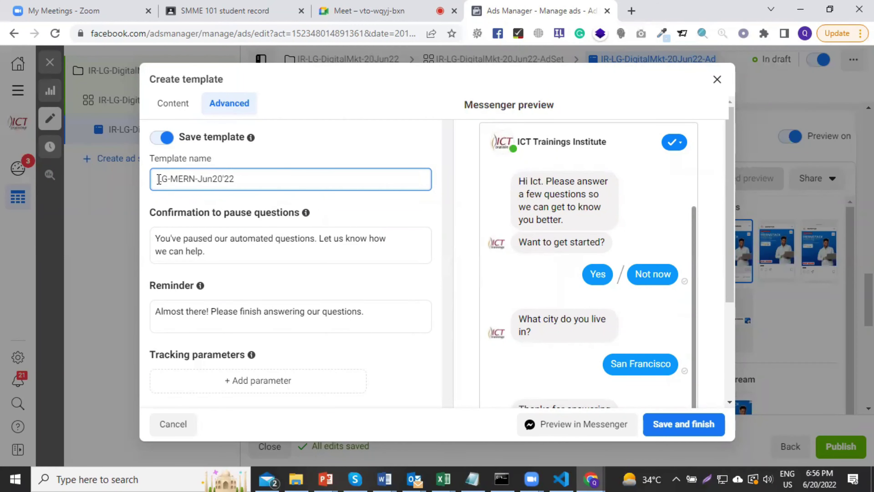
Open the template's welcome message and replace the text after the greeting's name field with "Are you interested in starting"
left_click(174, 103)
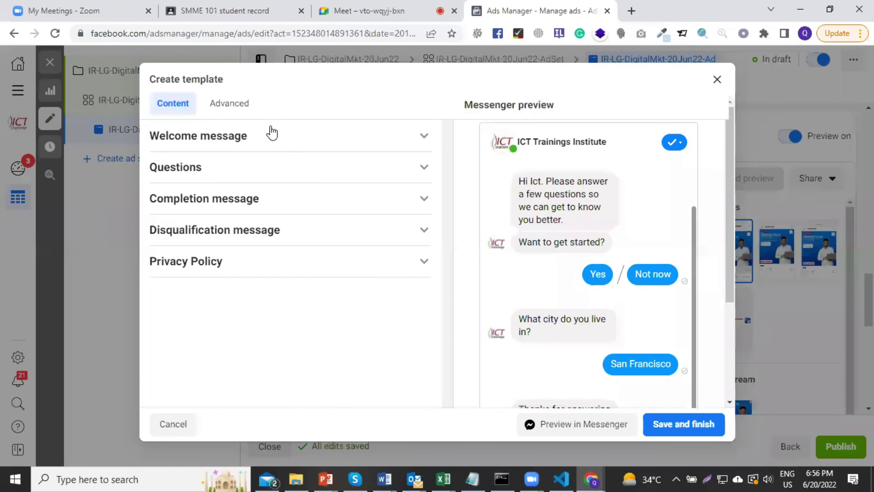
left_click(251, 140)
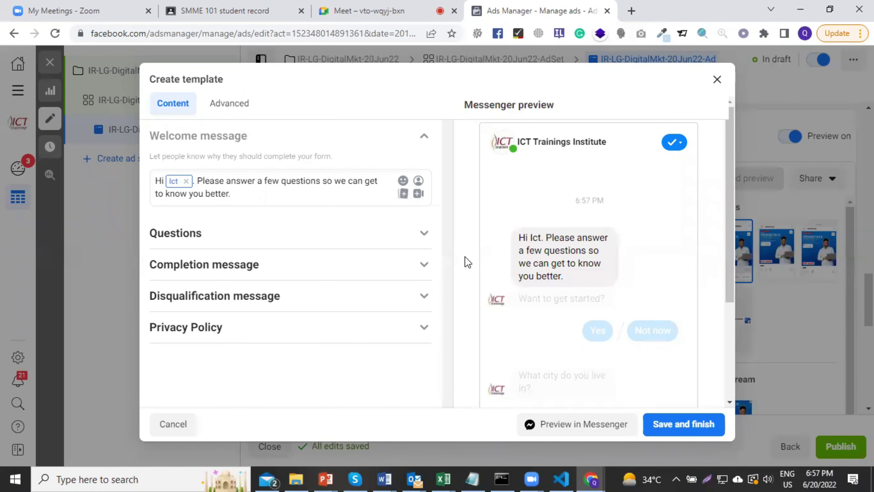
left_click_drag(196, 182, 229, 193)
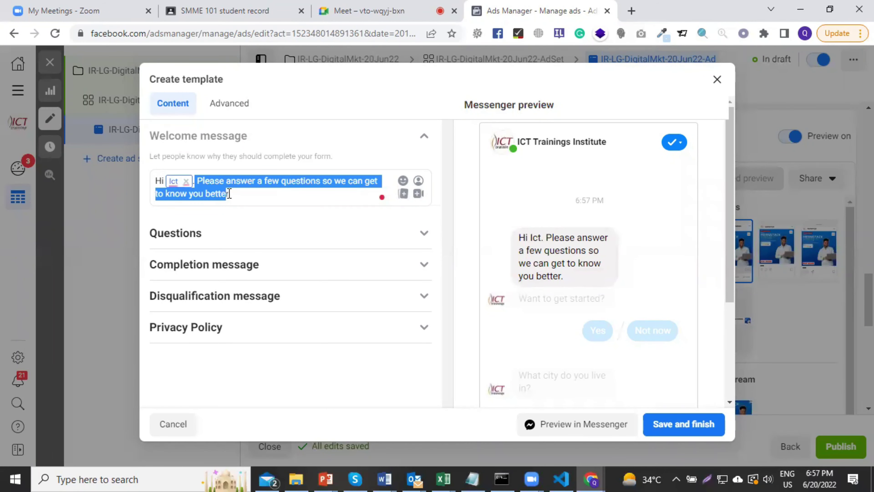
type("Ar")
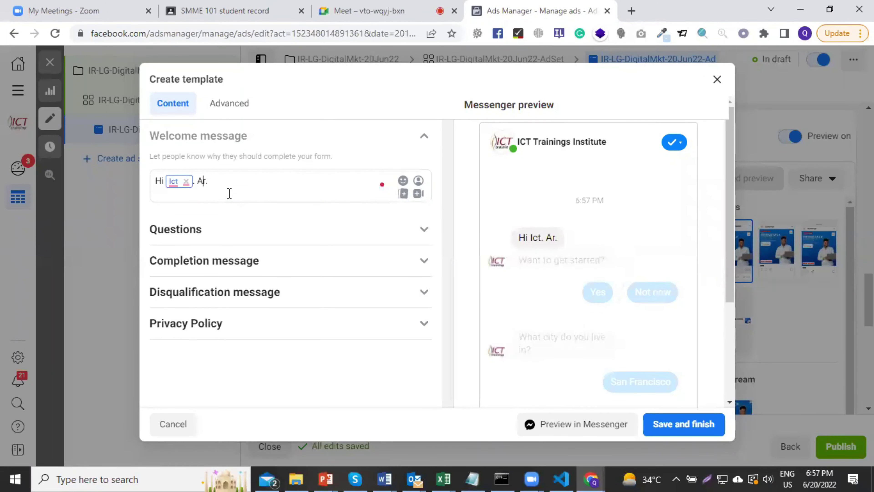
type("e you i")
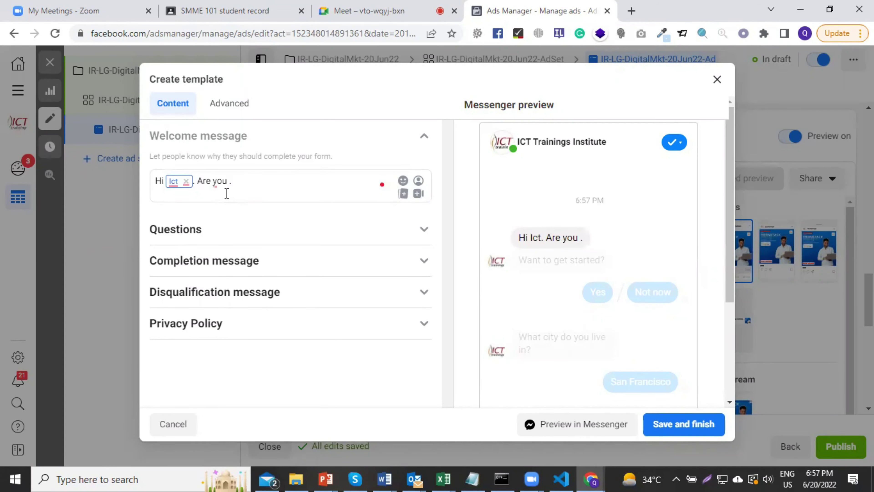
type("nteres")
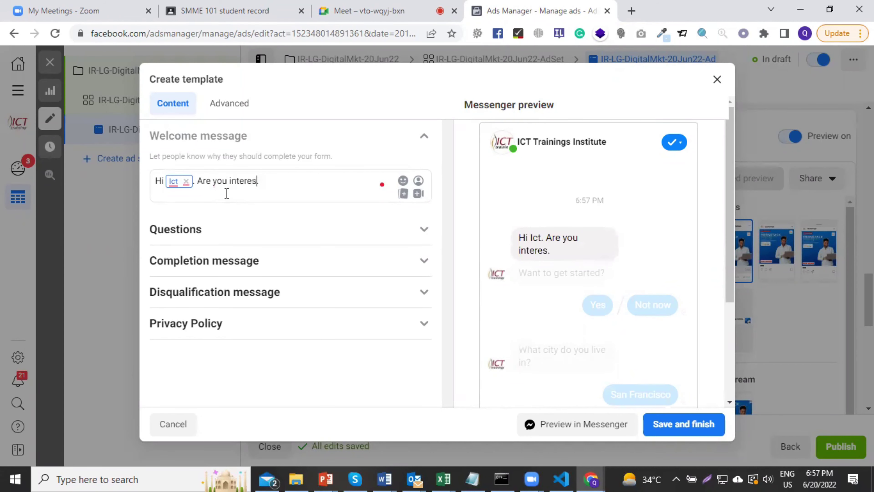
type("ted in sta.")
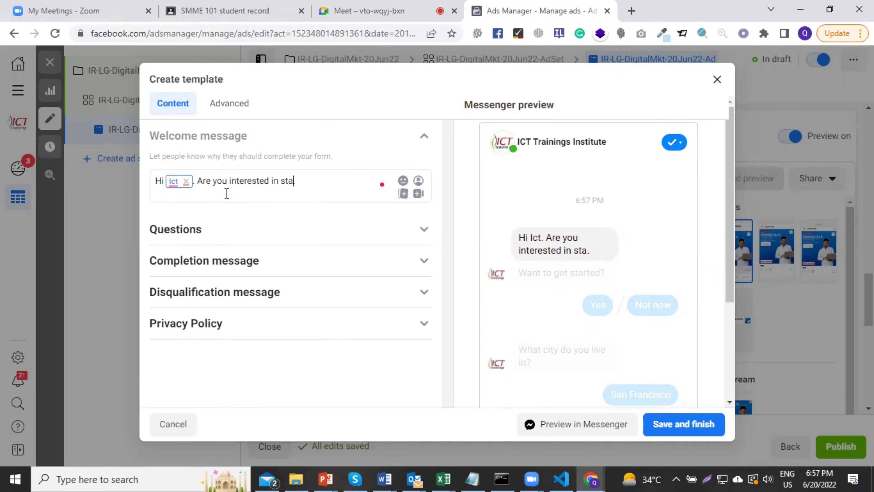
key("BackSpace")
type("rtingn")
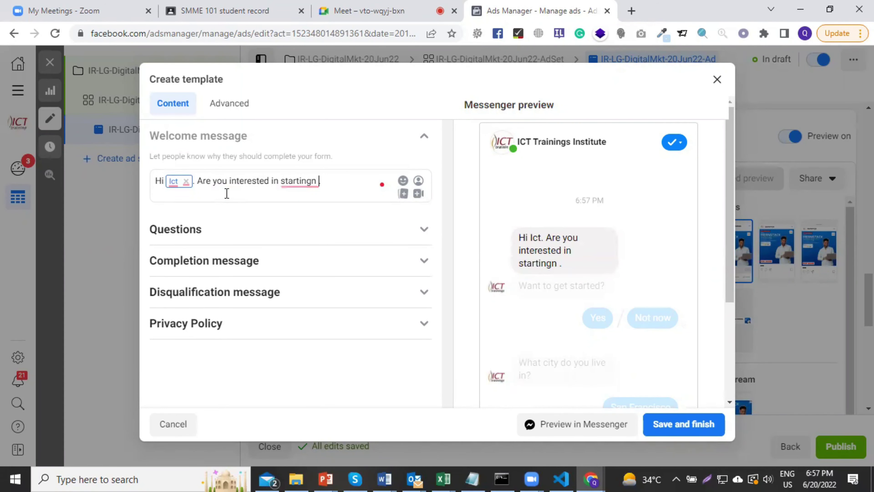
key("BackSpace")
key("BackSpace")
key("BackSpace")
type("g ")
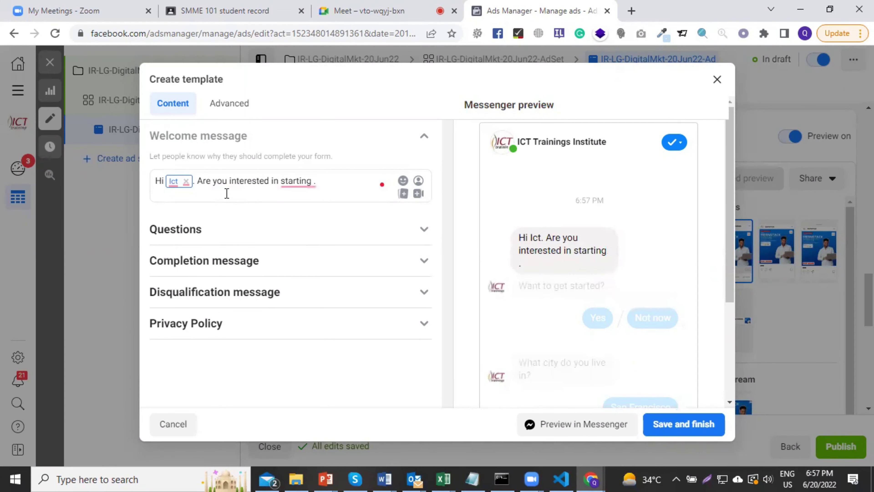
type("Digit")
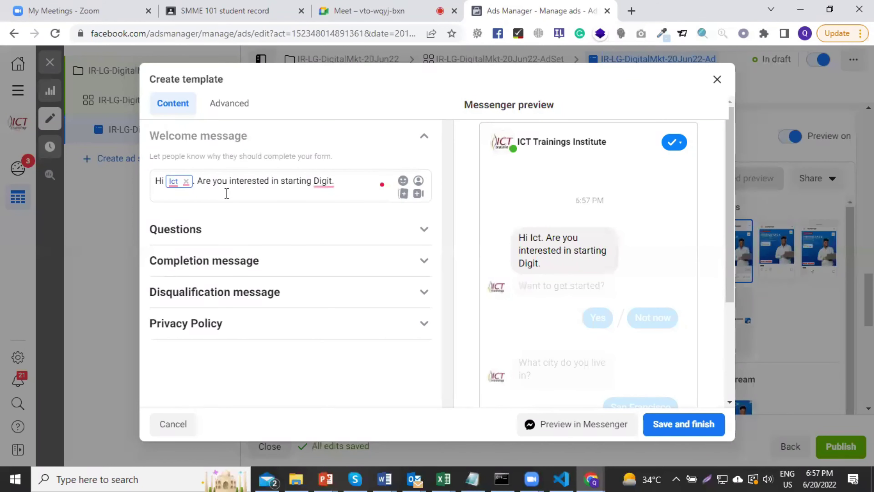
key("BackSpace")
key("BackSpace")
key("BackSpace")
key("BackSpace")
key("BackSpace")
Continue the welcome message with "career as Digital Marketer if yes"
type("care")
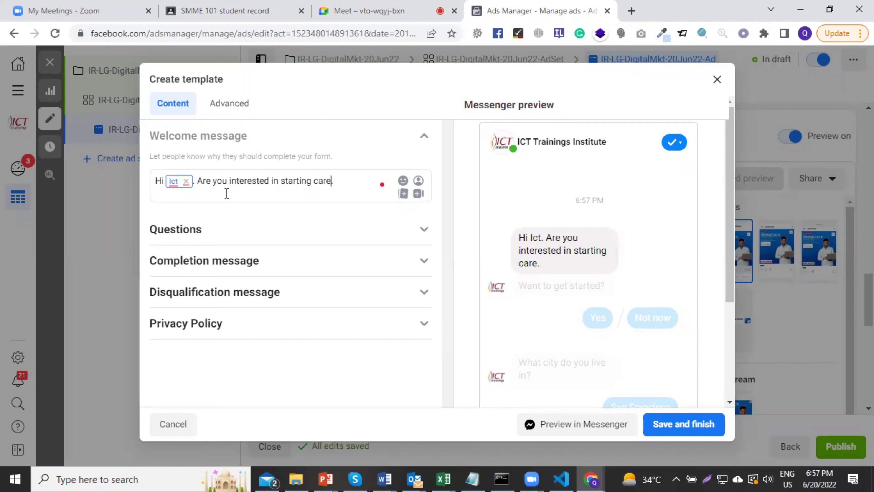
type("er as")
type("Digital")
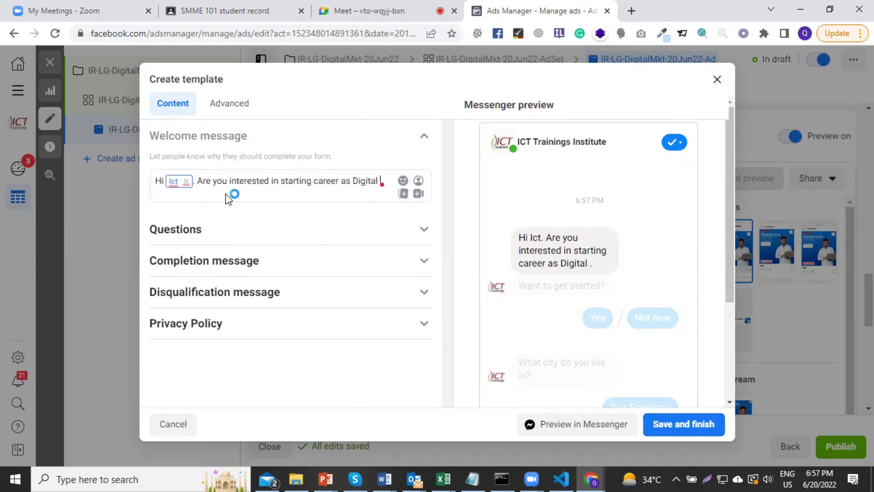
type("Marketi")
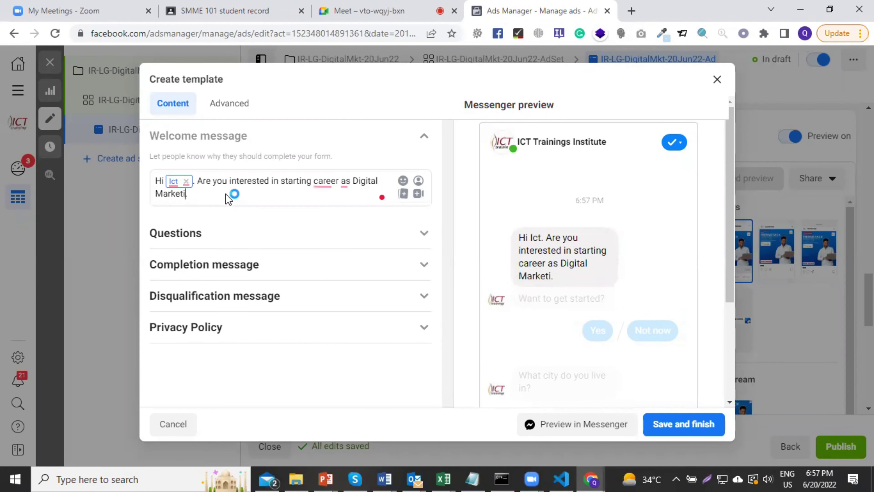
key("BackSpace")
type("er if yes")
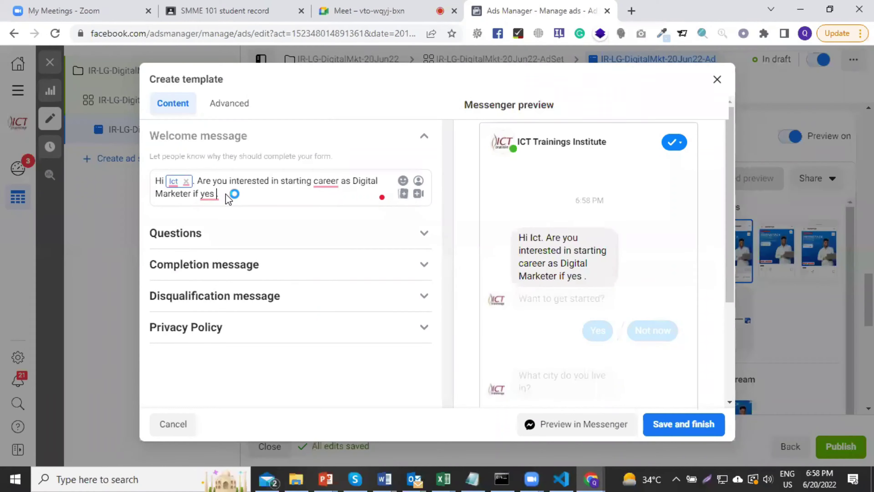
Finish the welcome message with "do ans few questions." and insert a comma after "yes"
type(" do ans")
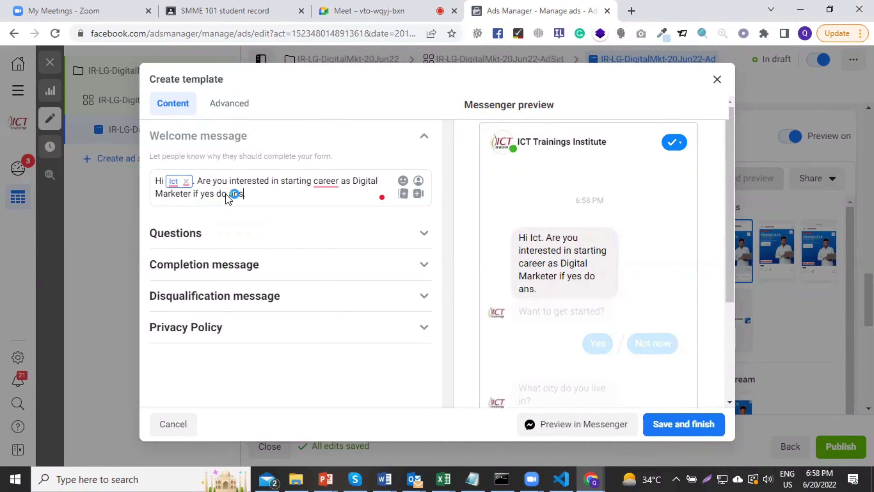
type(" few questions")
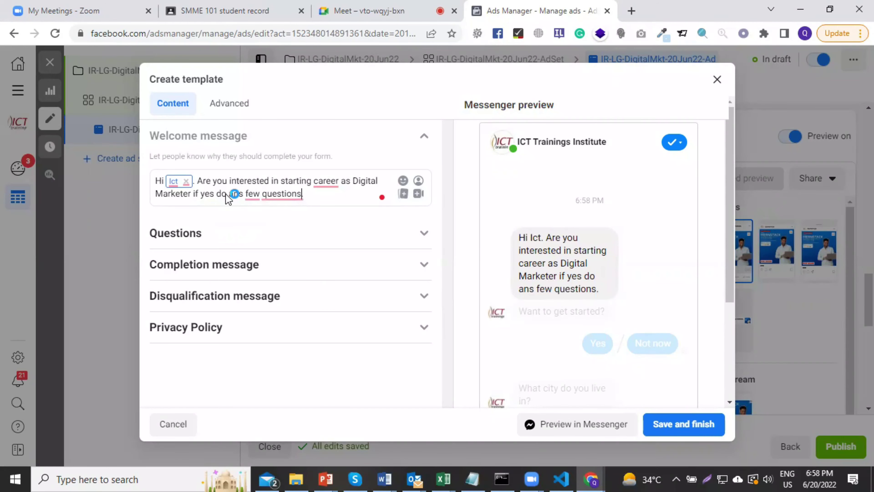
type(".")
type(",")
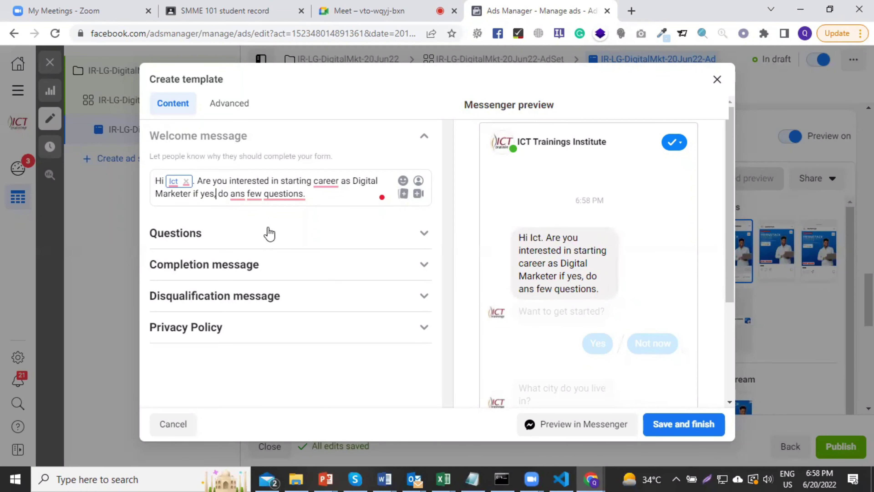
Reword the custom question in the template's questions as "Want to get started in July?"
left_click(254, 238)
left_click(205, 265)
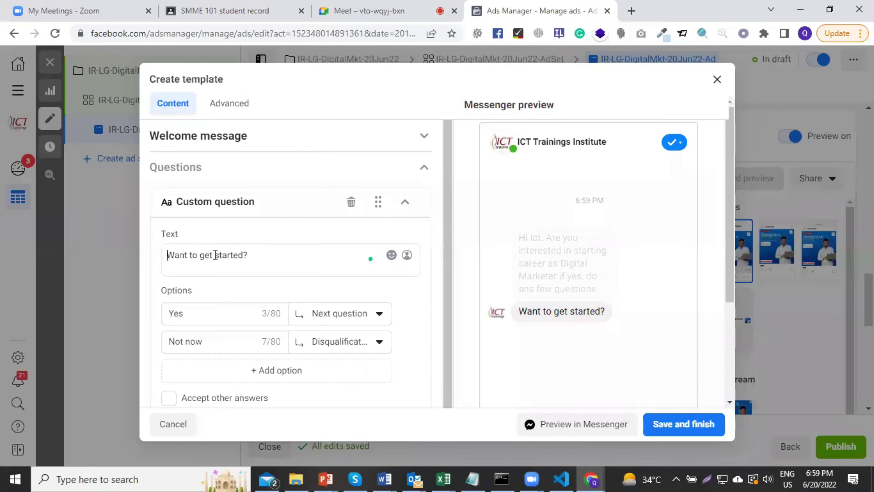
left_click(243, 255)
type("in July")
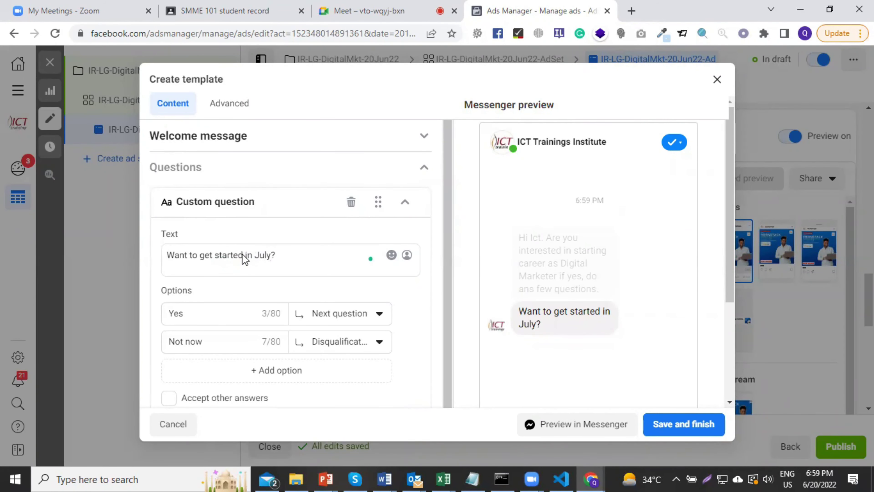
Look over the custom question's answer options and the city question in the template
mouse_move(215, 327)
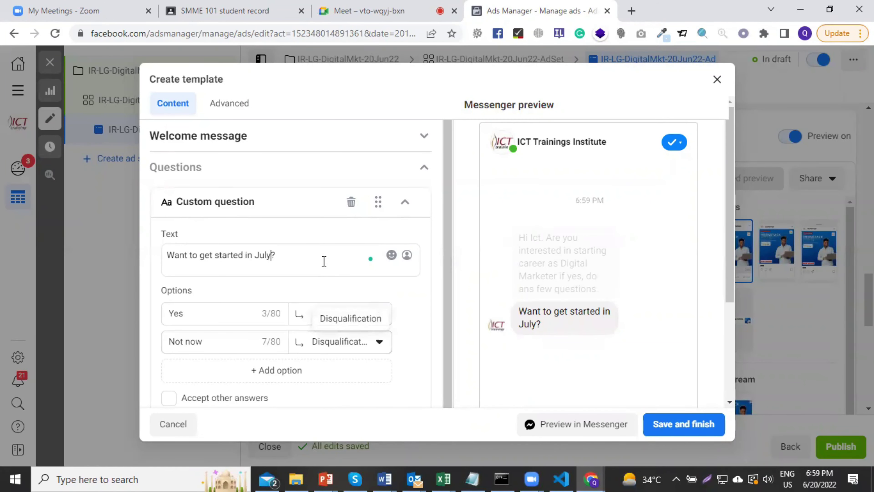
scroll(320, 245, "down", 3)
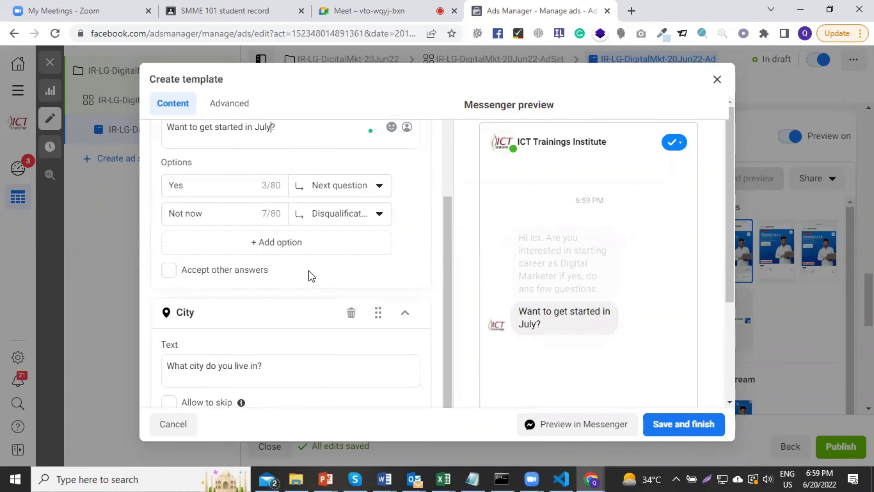
scroll(324, 274, "up", 3)
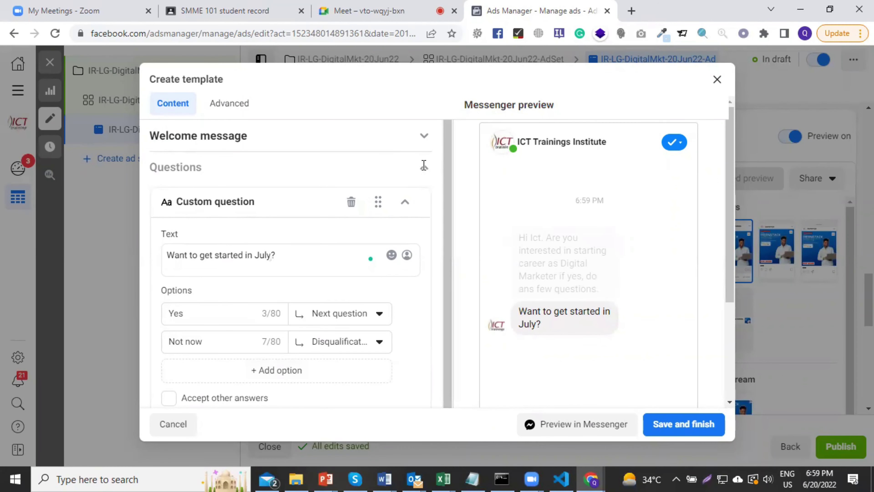
left_click(405, 202)
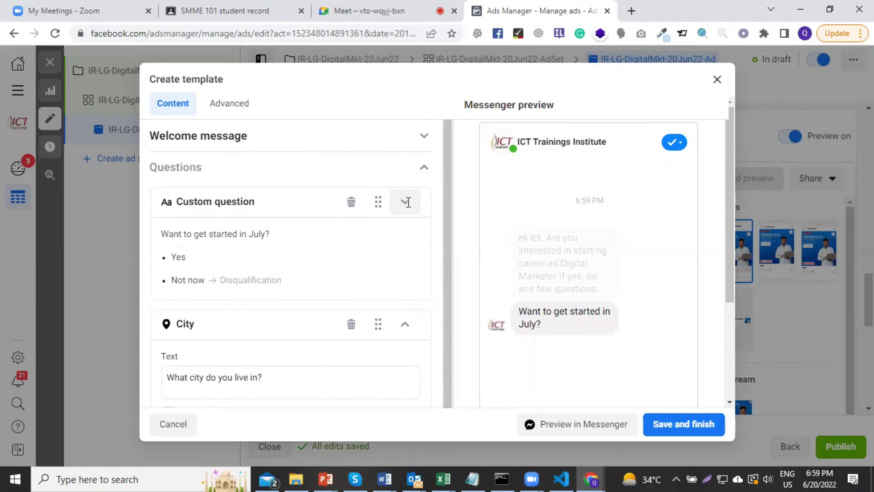
left_click(406, 201)
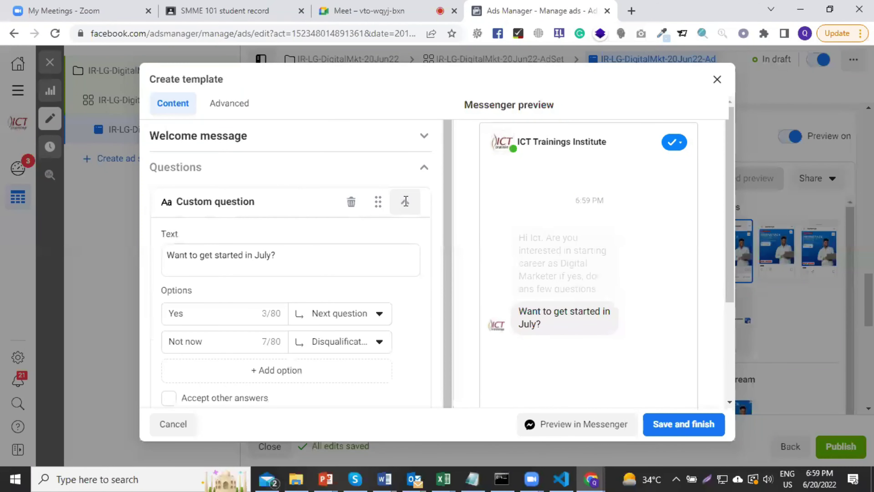
left_click(424, 168)
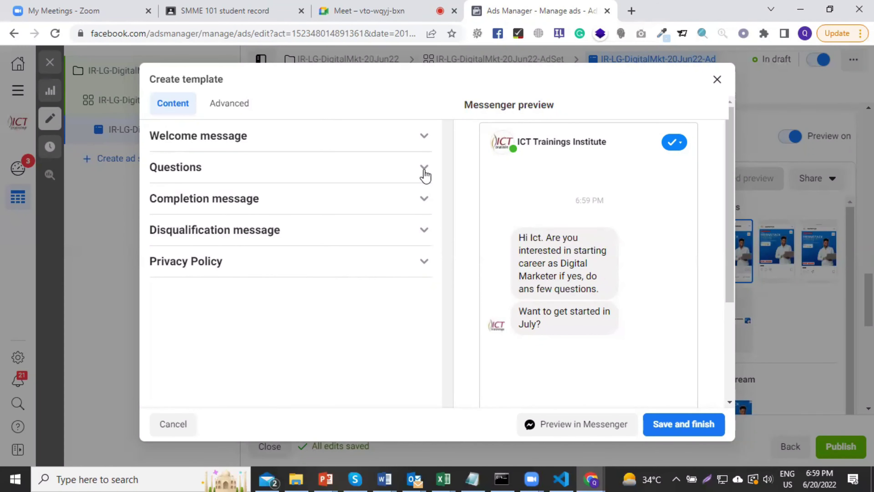
left_click(425, 169)
Add a third answer option to the custom question and change the "Not now" answer to "Next Month"
scroll(333, 189, "down", 2)
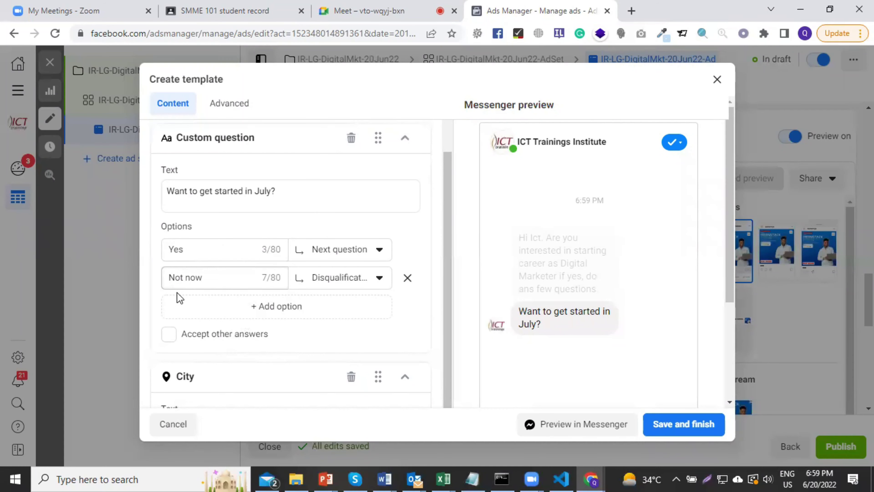
left_click(255, 313)
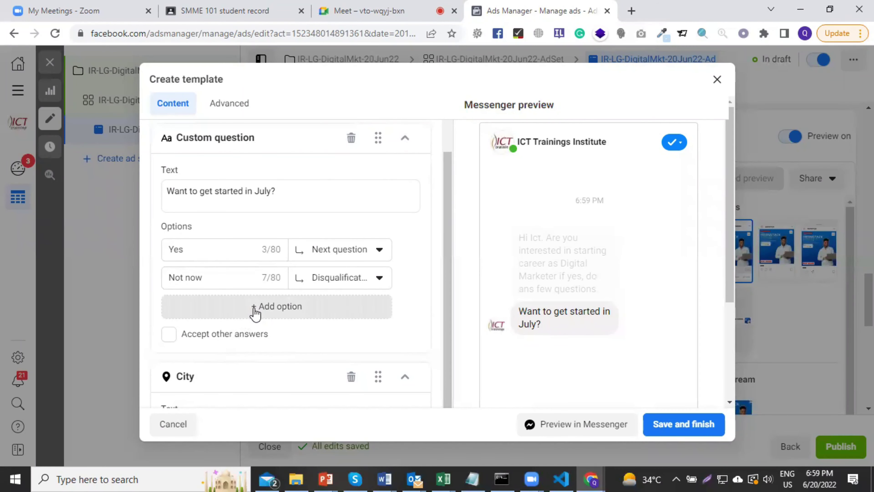
left_click(182, 306)
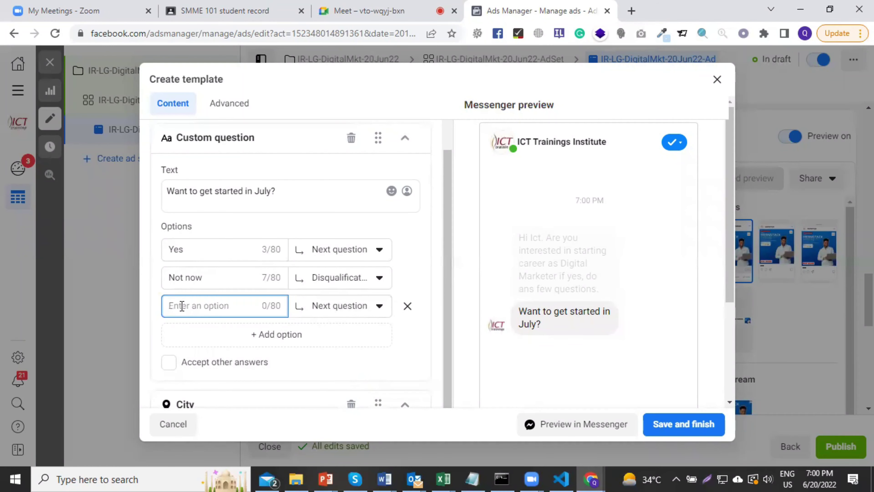
left_click_drag(188, 252, 155, 258)
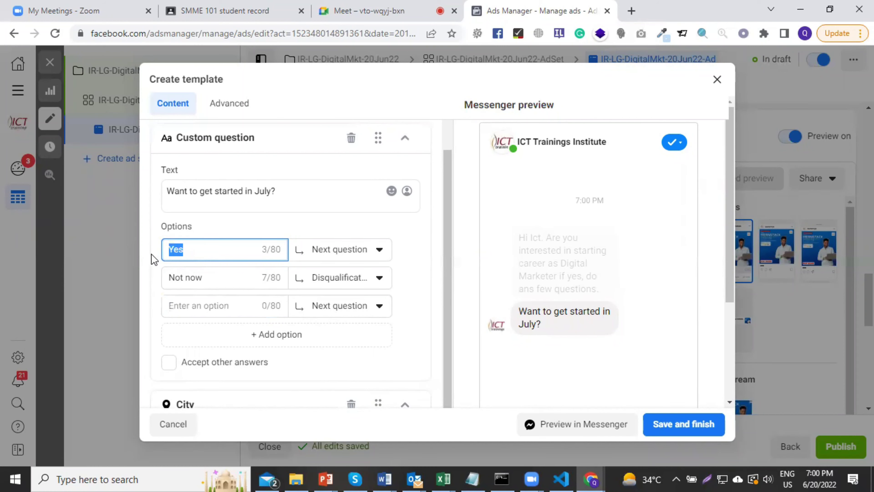
left_click_drag(207, 277, 156, 280)
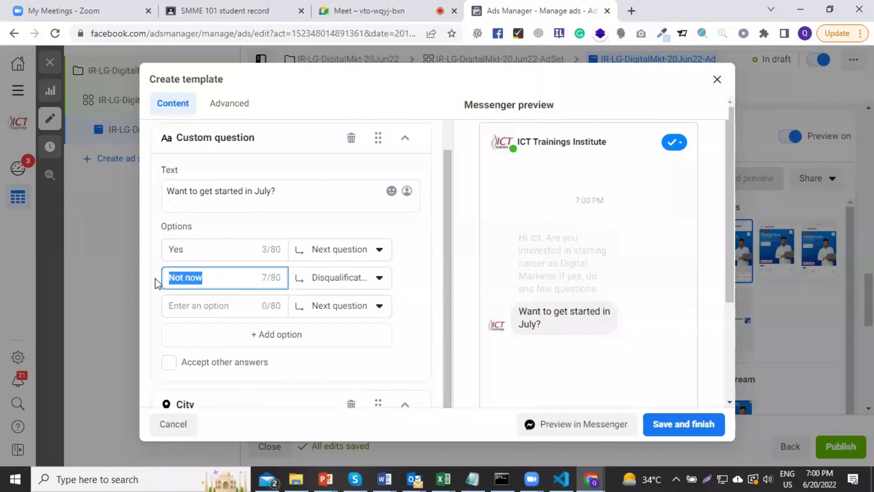
type("Net")
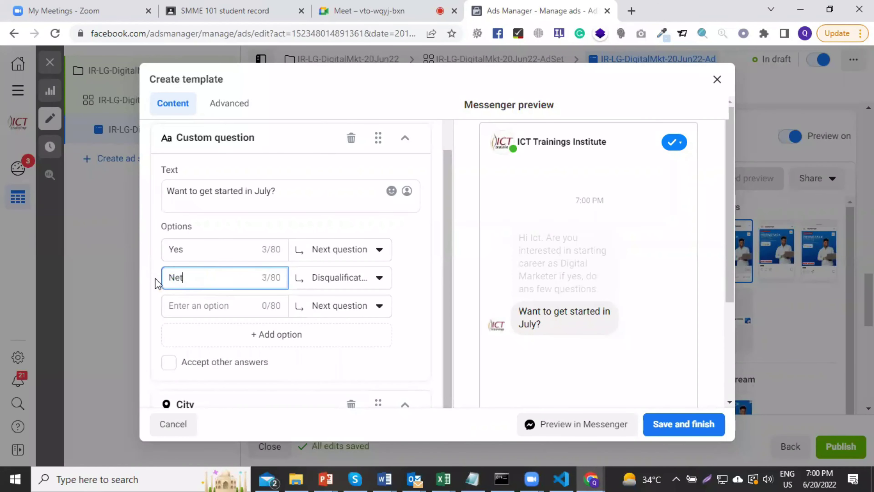
key("BackSpace")
type("xt Month")
Enter "Dont know" as the third answer and route the "Next Month" answer to Next question
left_click(176, 305)
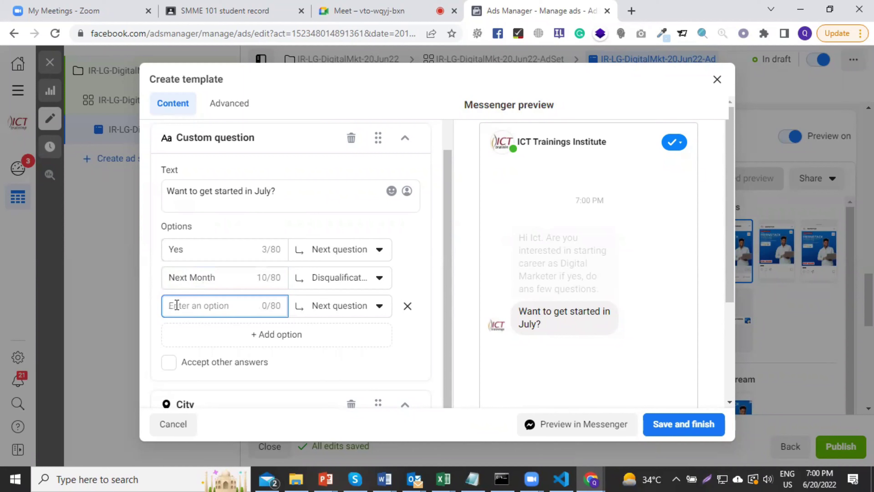
type("Dont know")
left_click(380, 279)
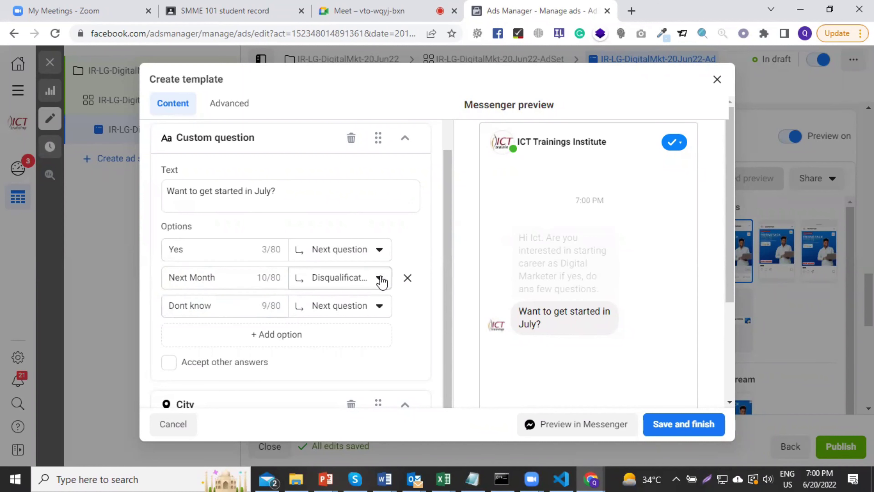
left_click(380, 279)
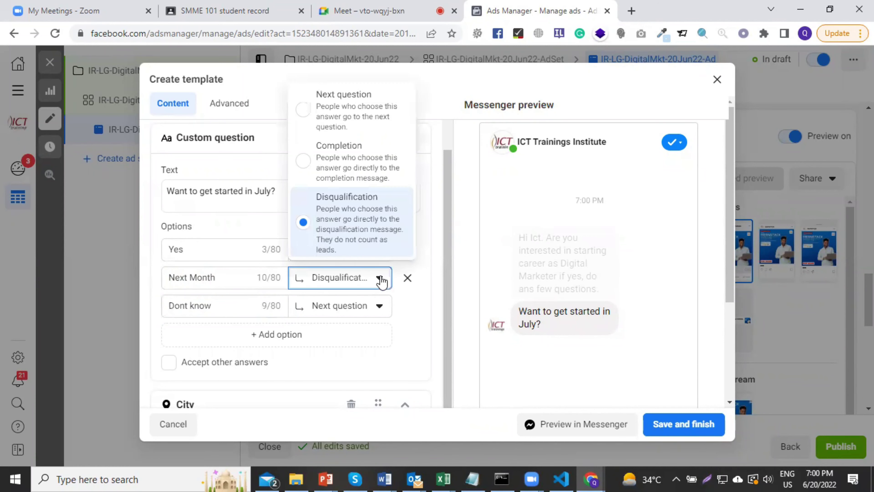
left_click(309, 112)
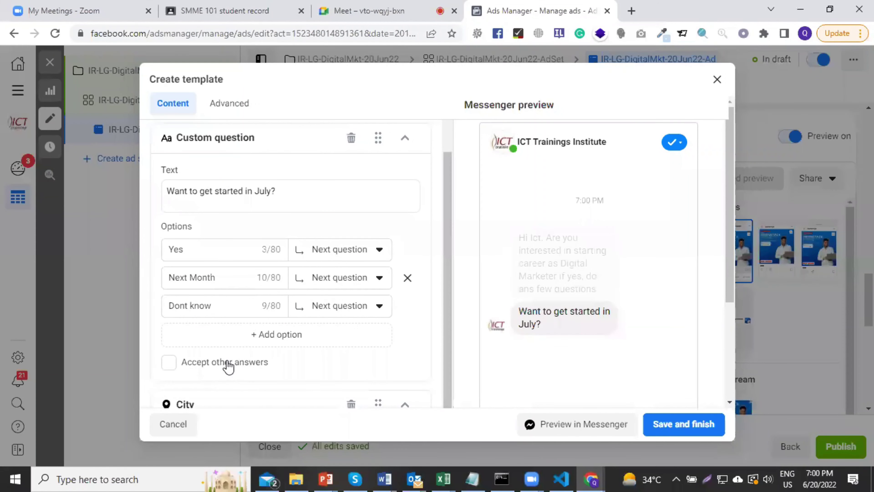
Allow other answers for the custom question and disallow them again
left_click(170, 363)
left_click(167, 364)
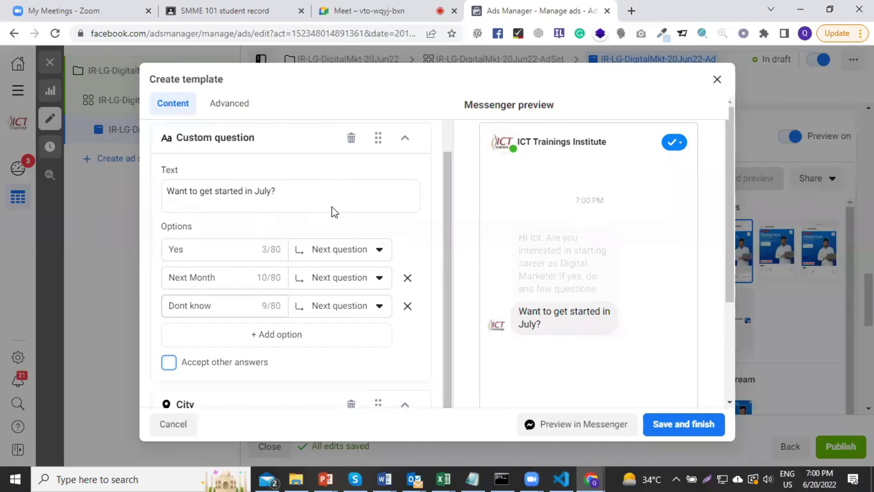
scroll(334, 211, "up", 2)
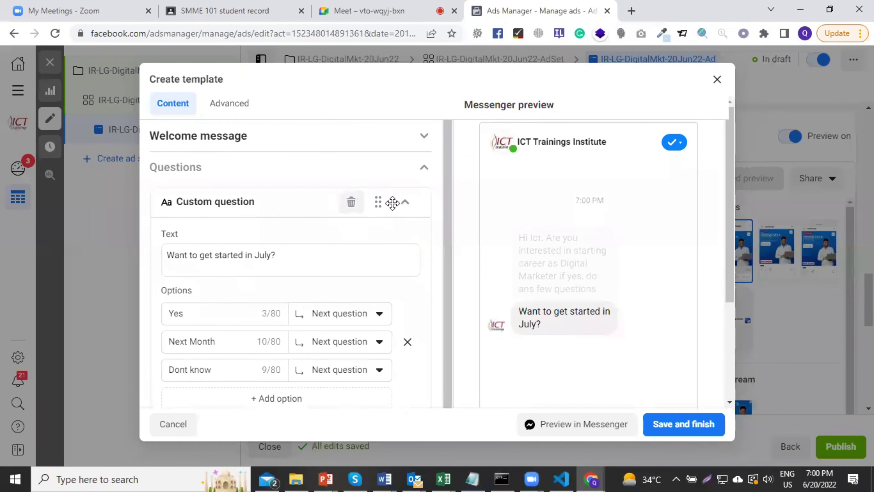
left_click_drag(448, 202, 462, 319)
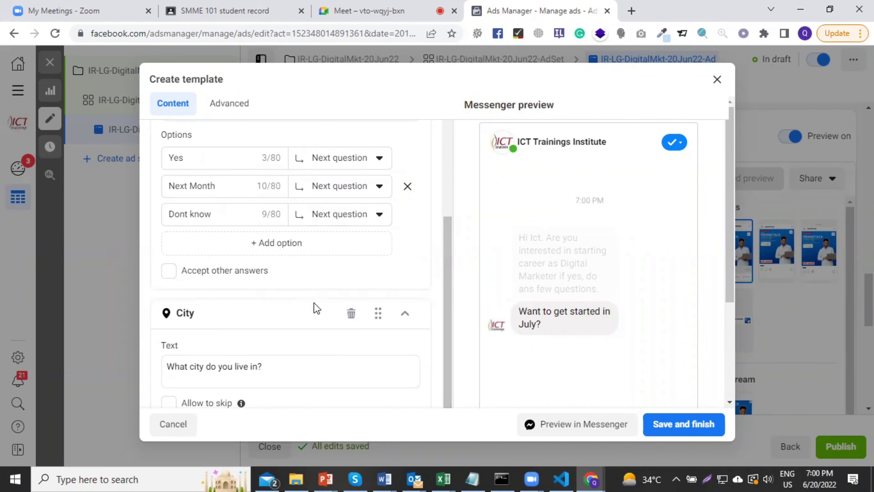
Add a Gender question after the city question and delete it again
scroll(316, 305, "down", 5)
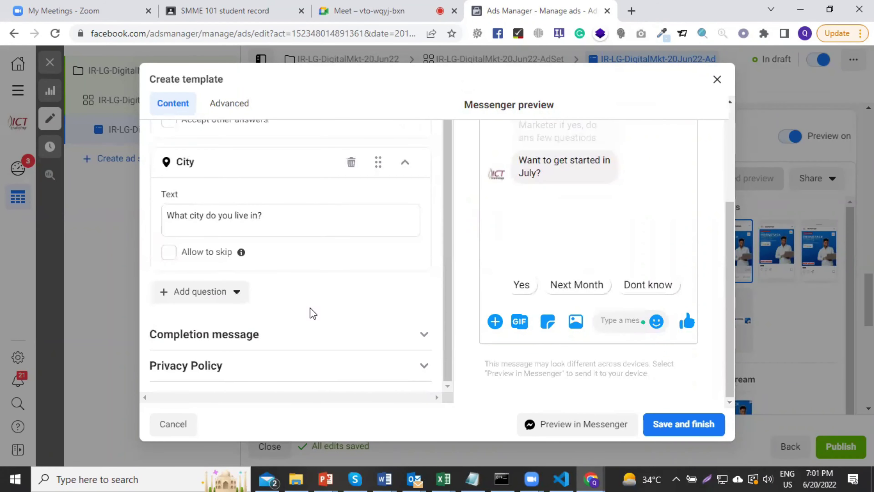
left_click(238, 293)
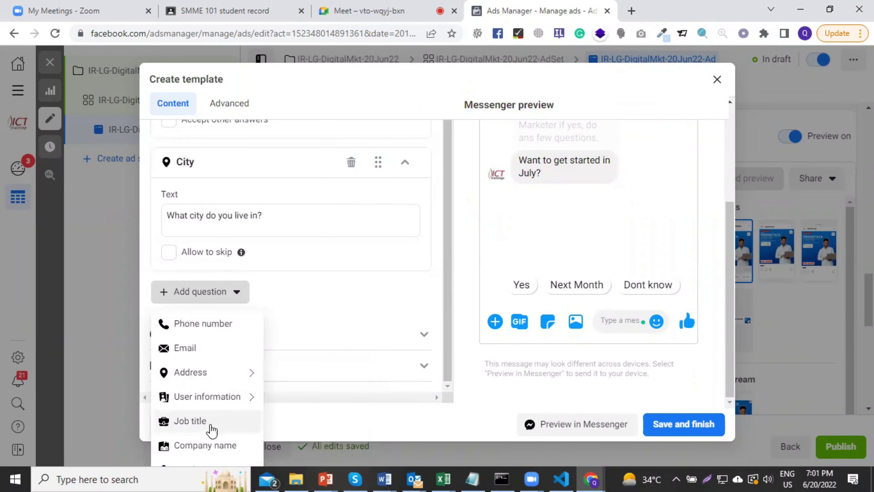
left_click(183, 465)
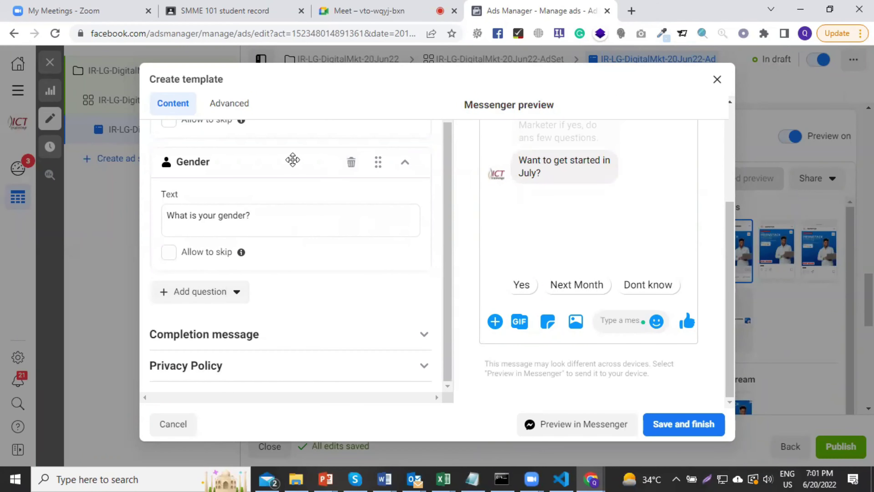
left_click(405, 162)
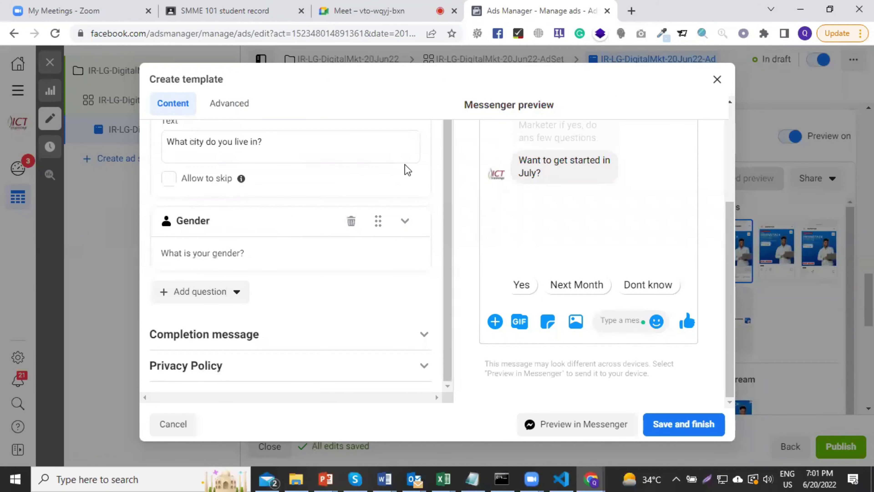
left_click_drag(210, 214, 210, 216)
left_click(351, 221)
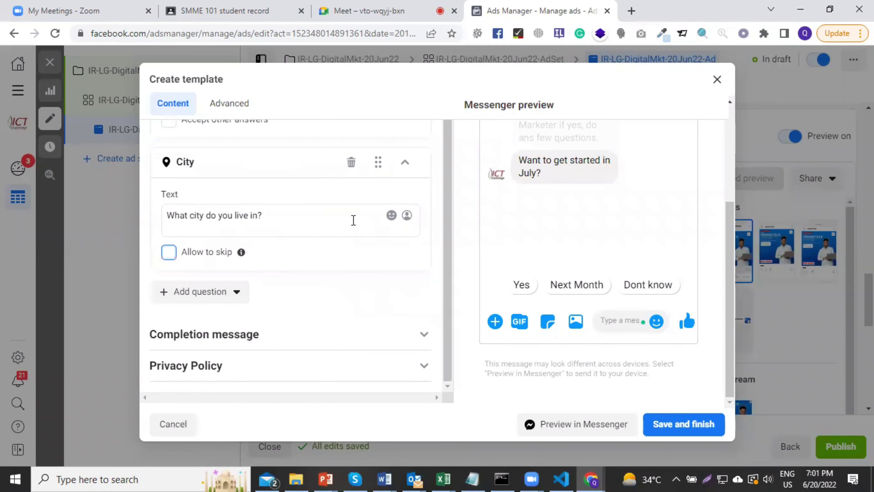
Delete the City question from the template's questions
scroll(244, 191, "up", 3)
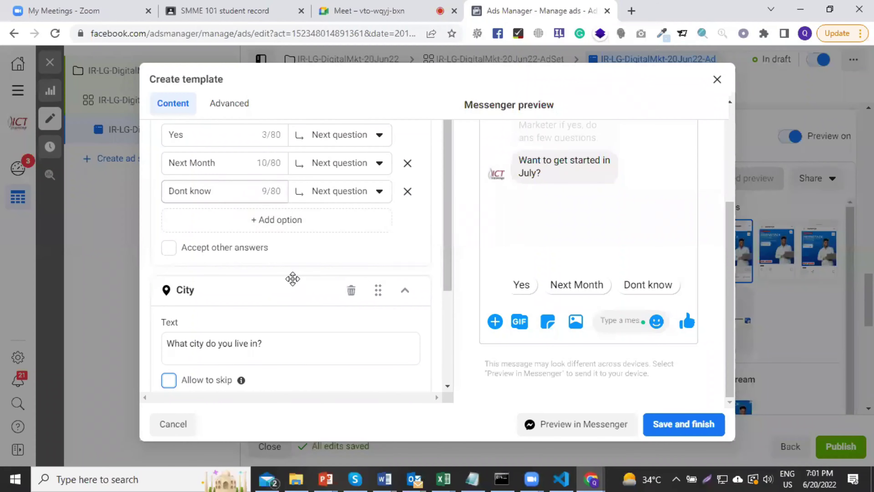
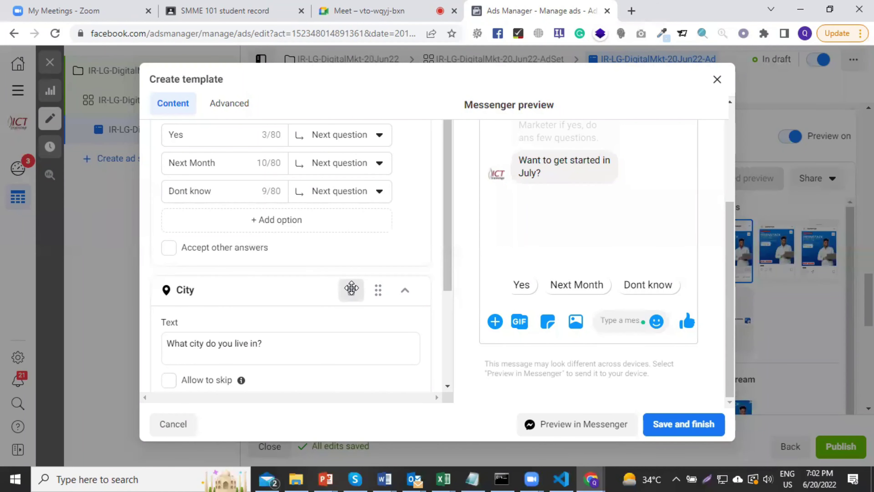
scroll(351, 289, "up", 3)
scroll(254, 205, "down", 4)
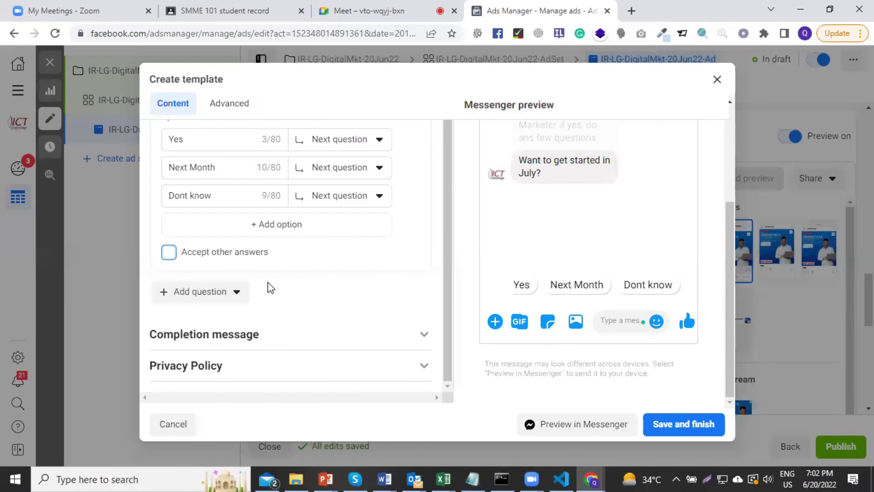
Add a Phone number question after the custom question in the template
left_click(237, 292)
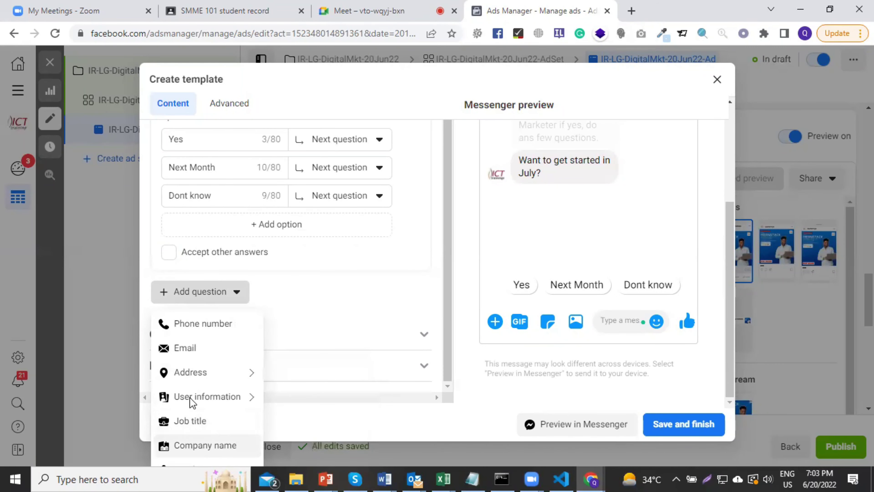
mouse_move(196, 396)
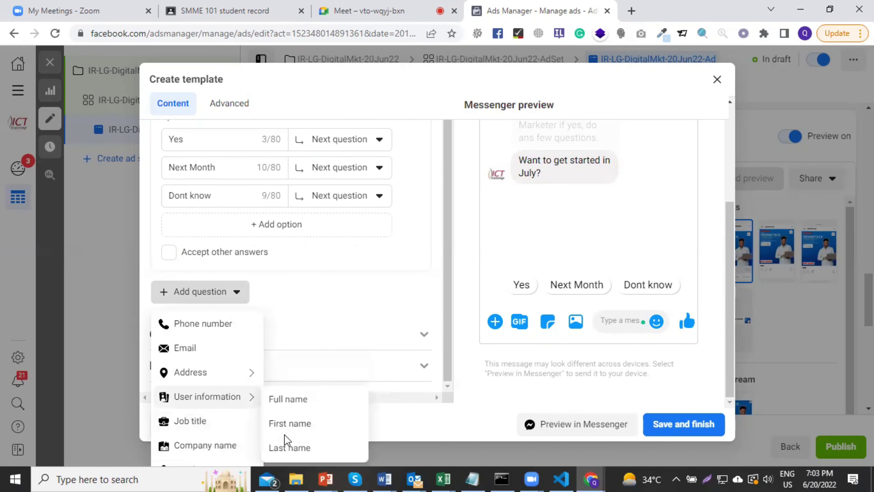
mouse_move(210, 374)
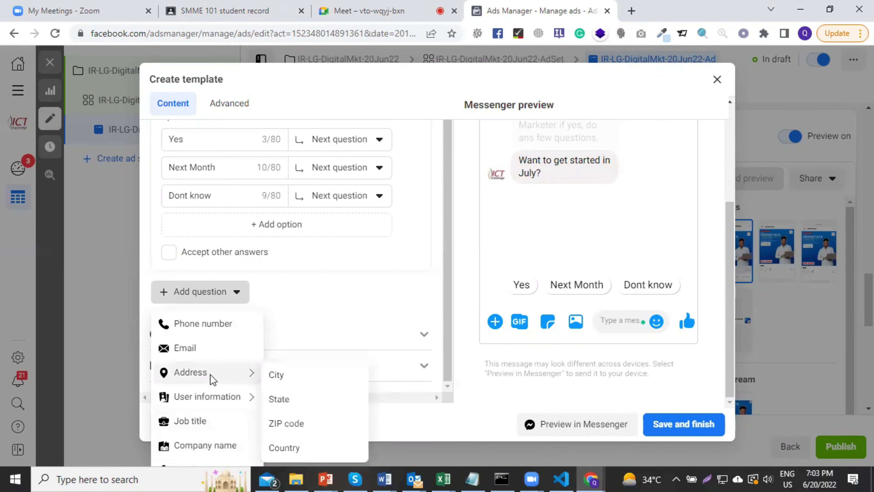
left_click(337, 290)
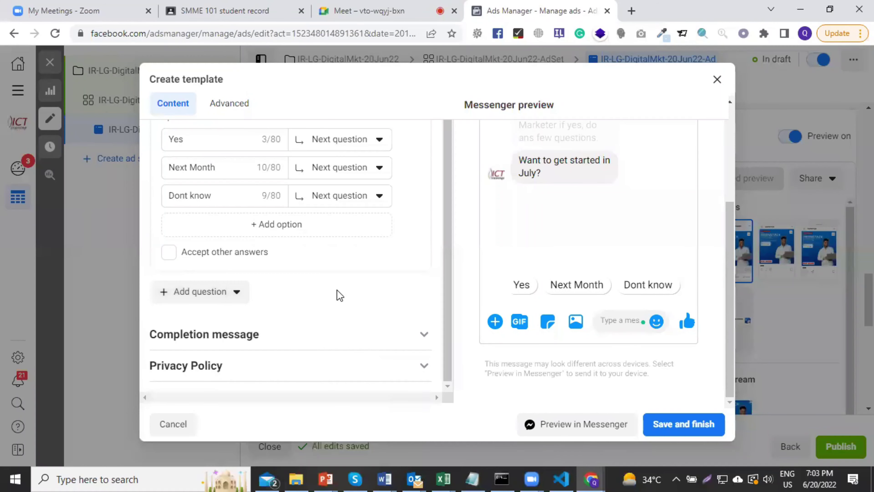
left_click(236, 294)
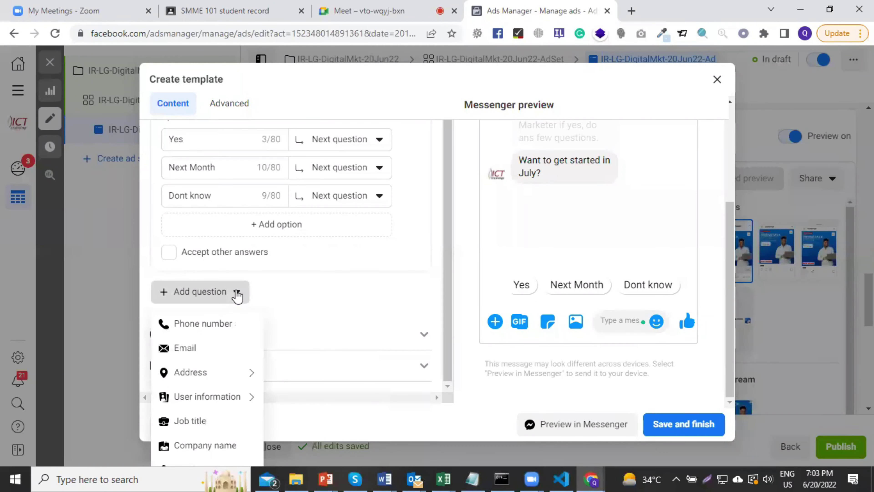
left_click(213, 333)
scroll(312, 332, "down", 5)
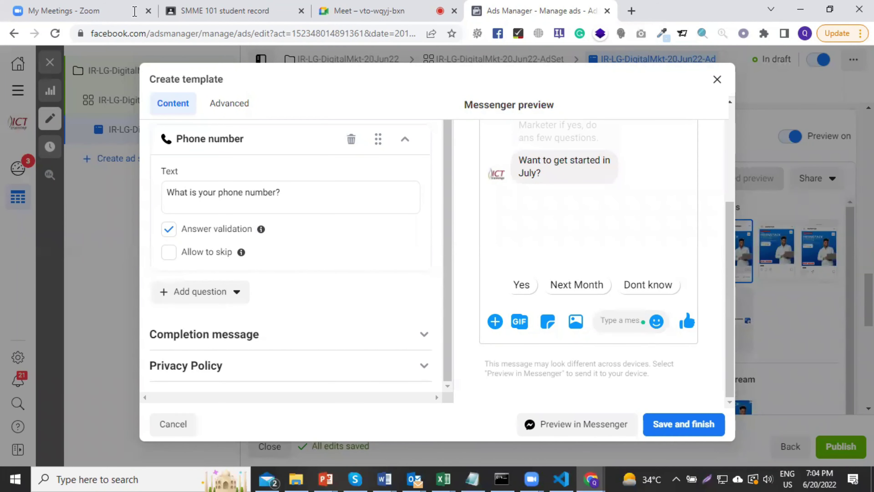
Attach a call-to-action button to the completion message and set it to View website
left_click(424, 336)
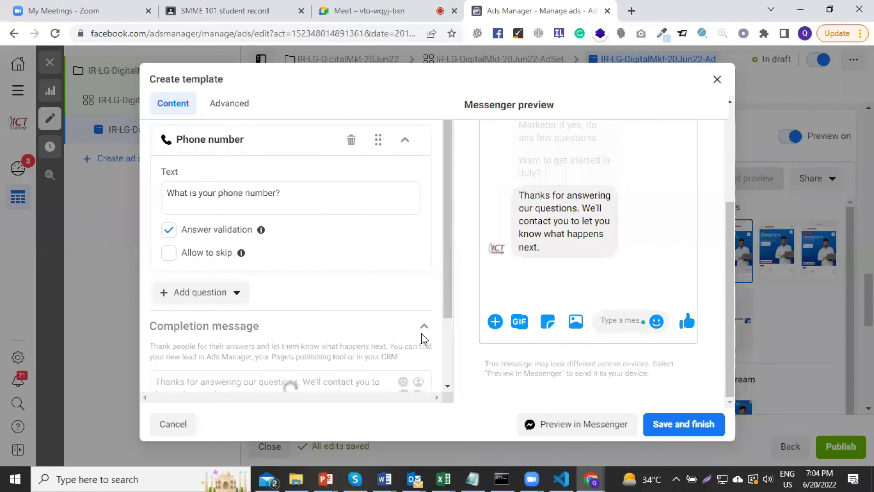
scroll(424, 339, "down", 5)
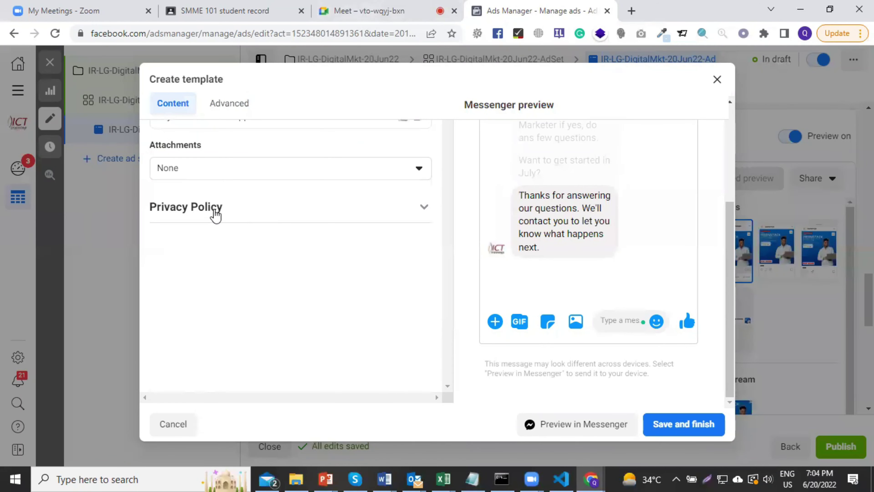
left_click(225, 170)
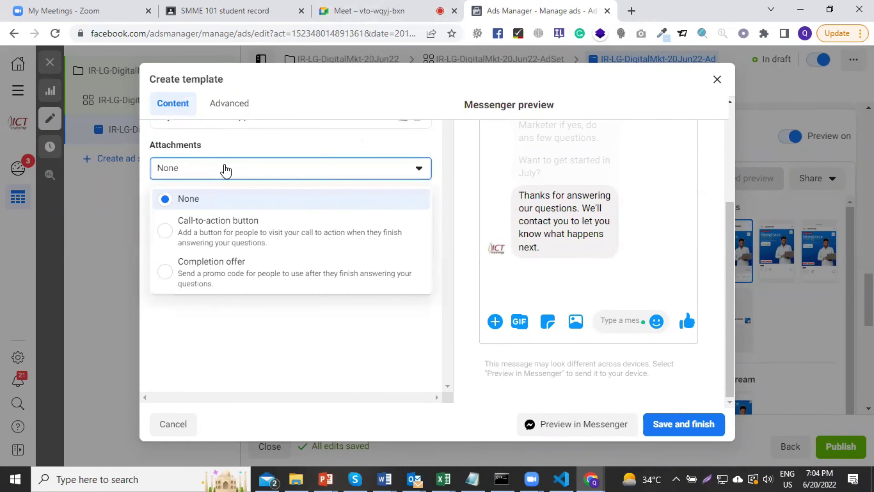
left_click(165, 230)
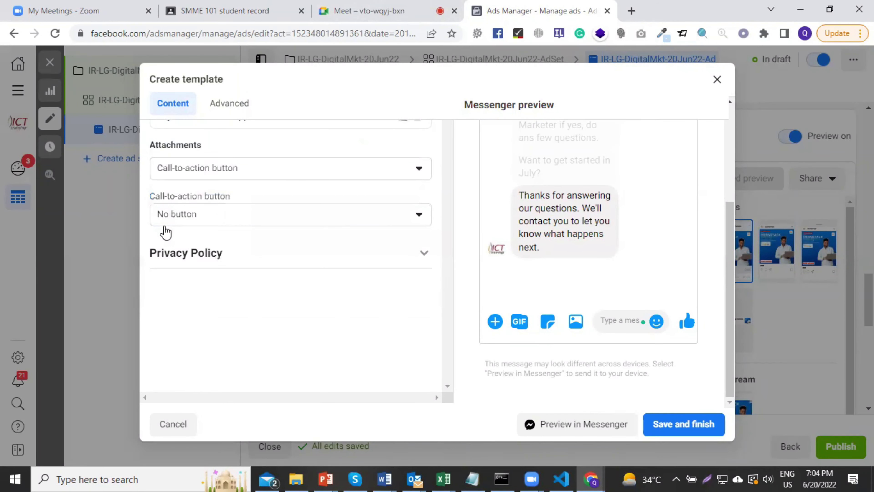
left_click(283, 215)
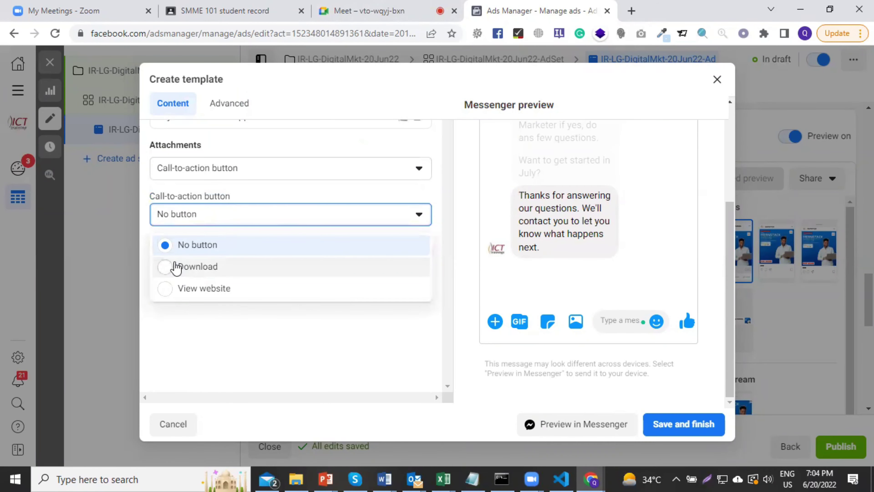
left_click(169, 291)
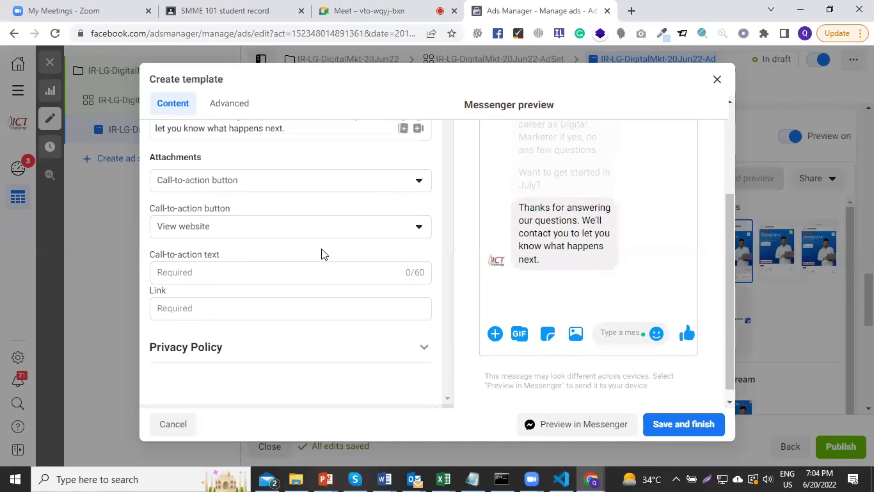
scroll(325, 254, "up", 3)
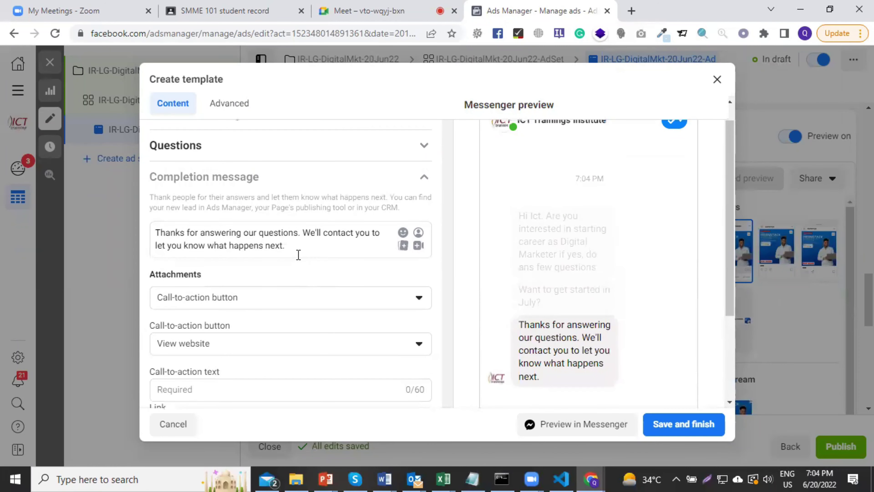
scroll(298, 255, "up", 1)
scroll(298, 255, "down", 4)
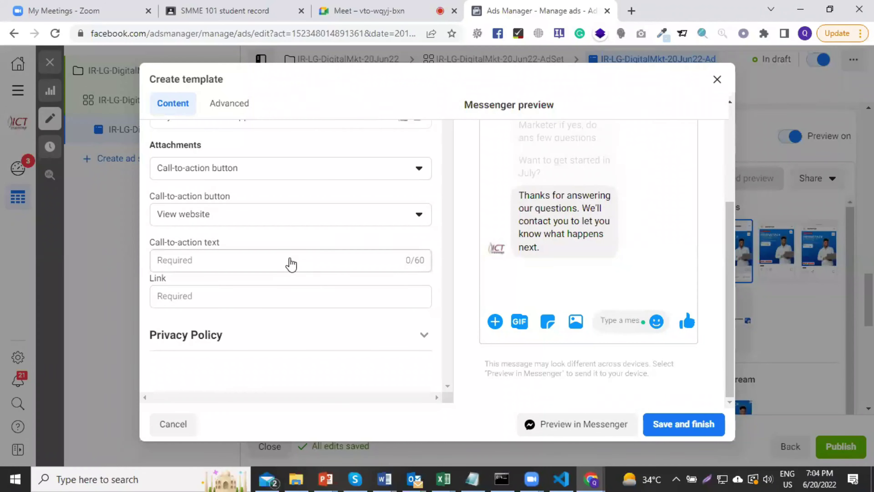
left_click(206, 304)
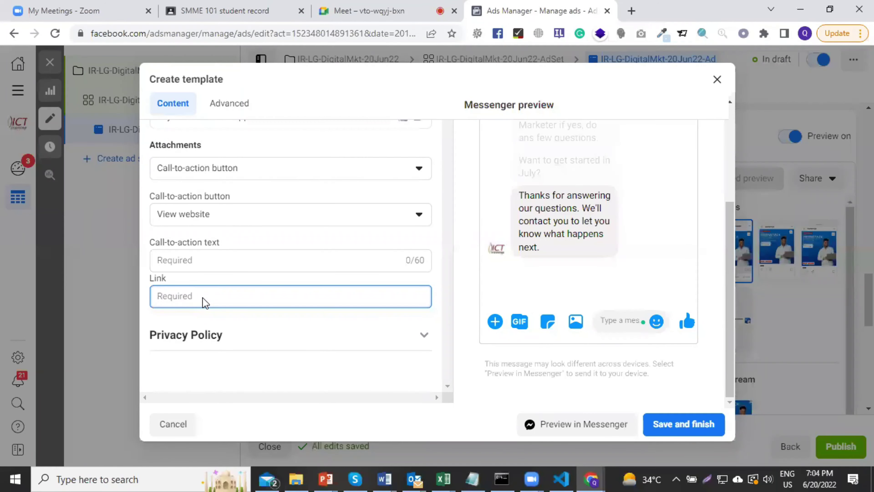
left_click(175, 260)
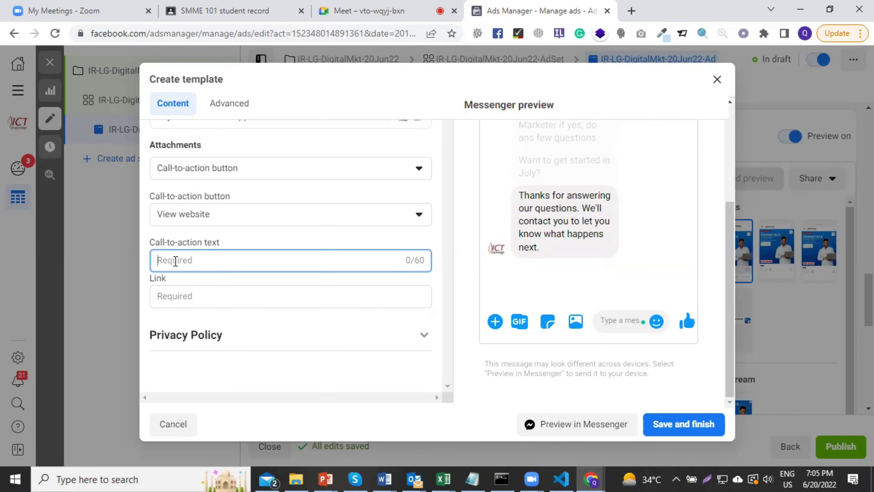
type("ICT Trainings")
left_click(200, 307)
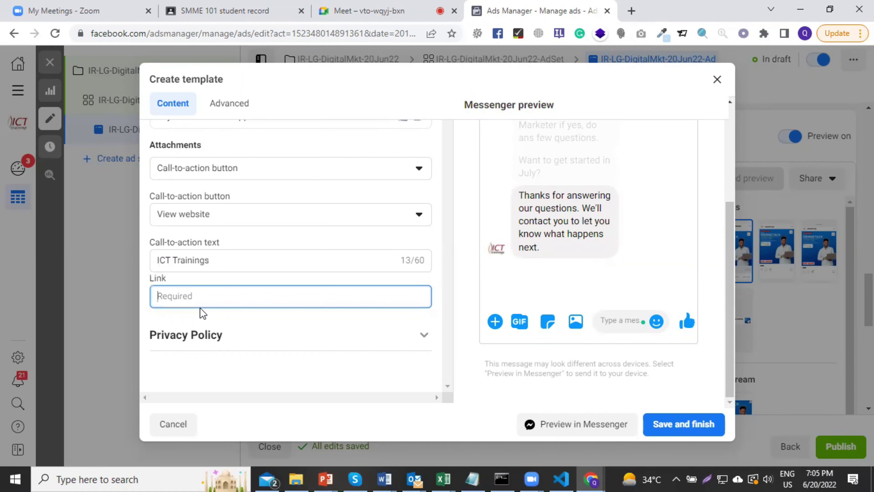
type("https://ict-trainings")
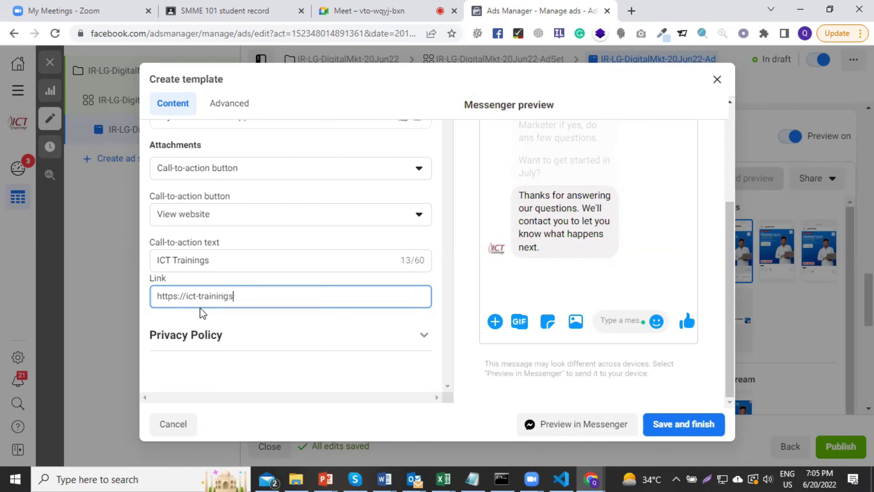
type(".com")
Expand the template's Privacy Policy section, and copy the address of the ict-trainings.com/privacy-policy page opened in a new browser tab
left_click(424, 336)
scroll(427, 335, "down", 5)
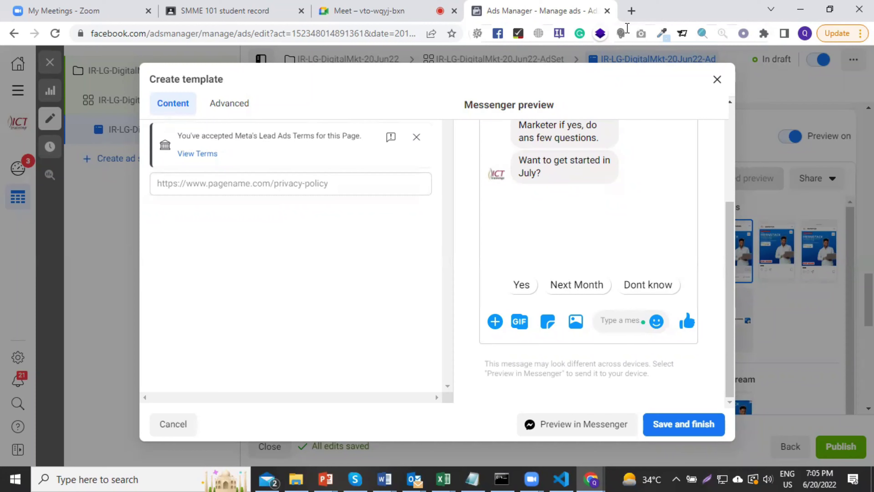
left_click(631, 11)
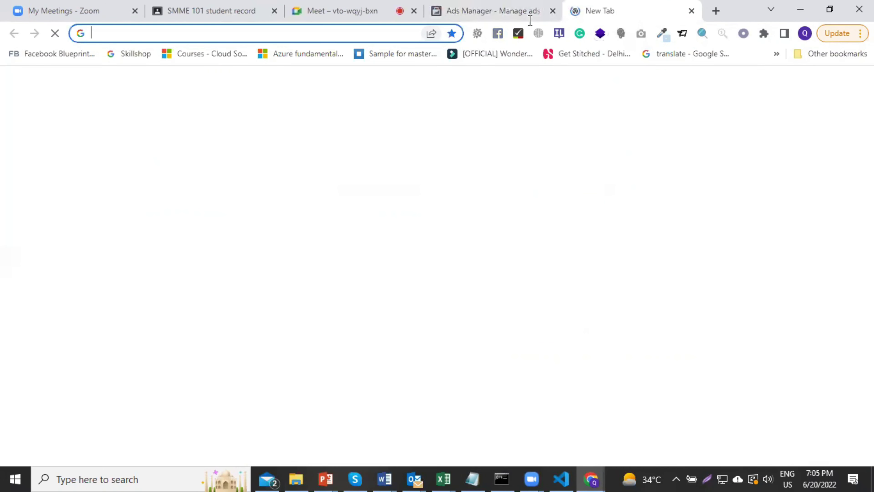
type("ict")
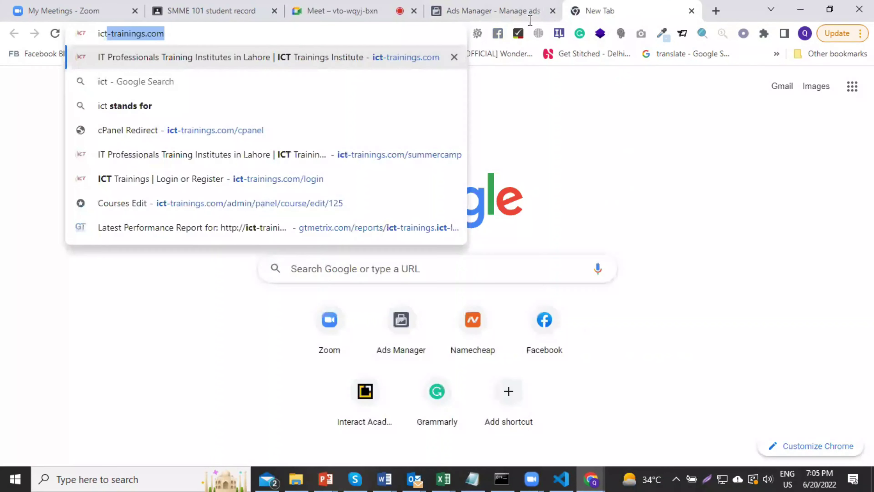
type("-trainings.com/pri")
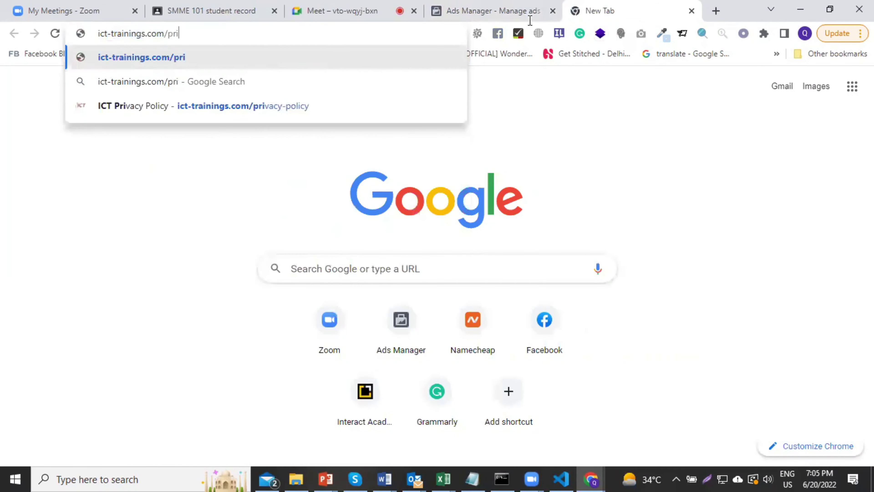
type("vacy")
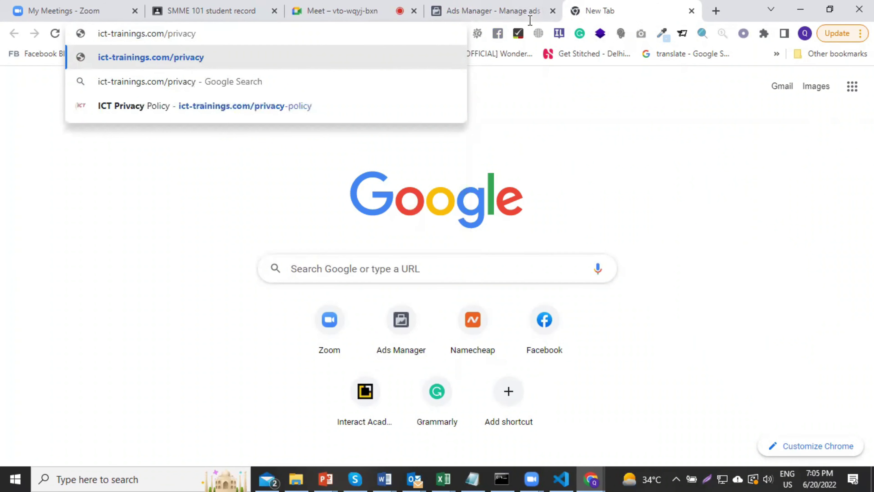
key("Down")
key("Down")
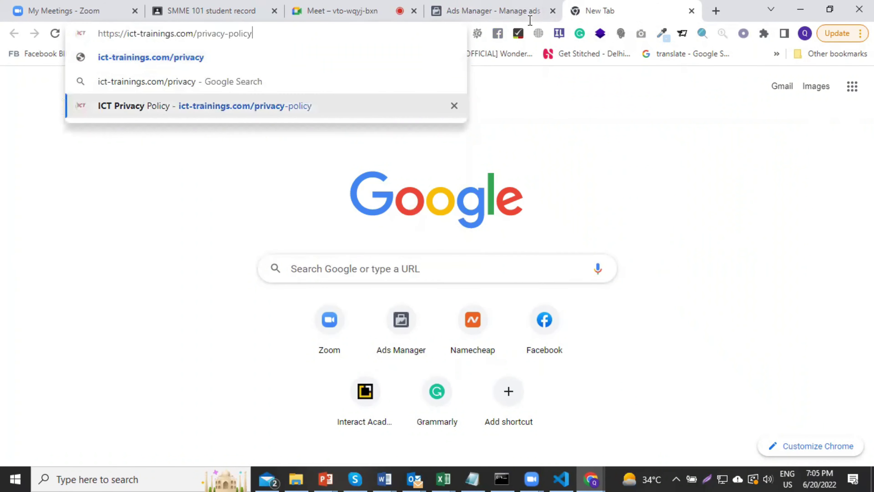
key("Return")
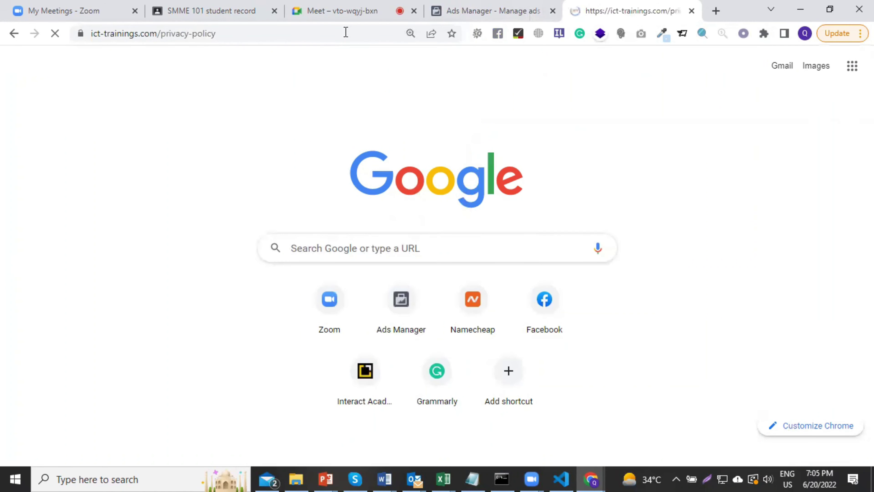
left_click(277, 35)
key("ctrl+c")
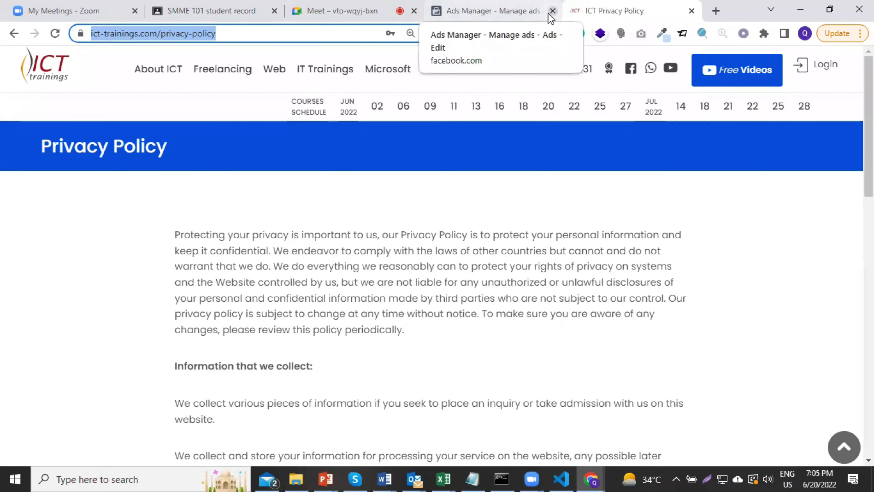
left_click(508, 20)
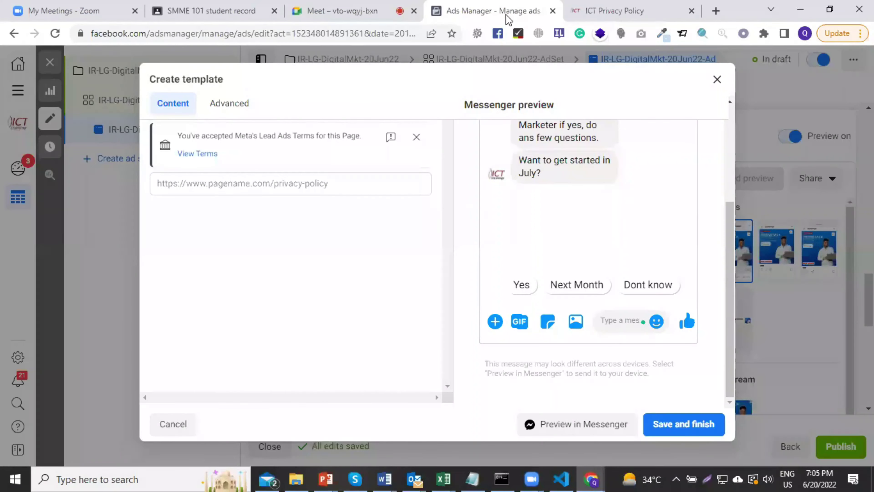
left_click(287, 189)
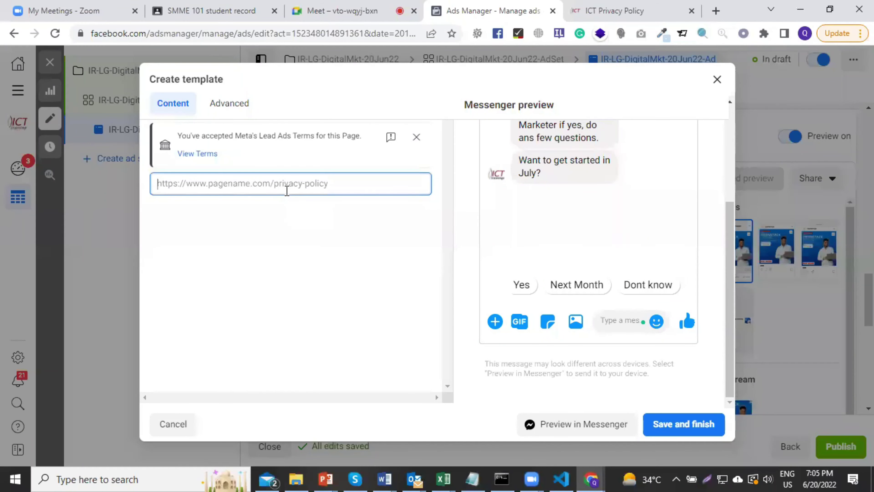
key("ctrl+v")
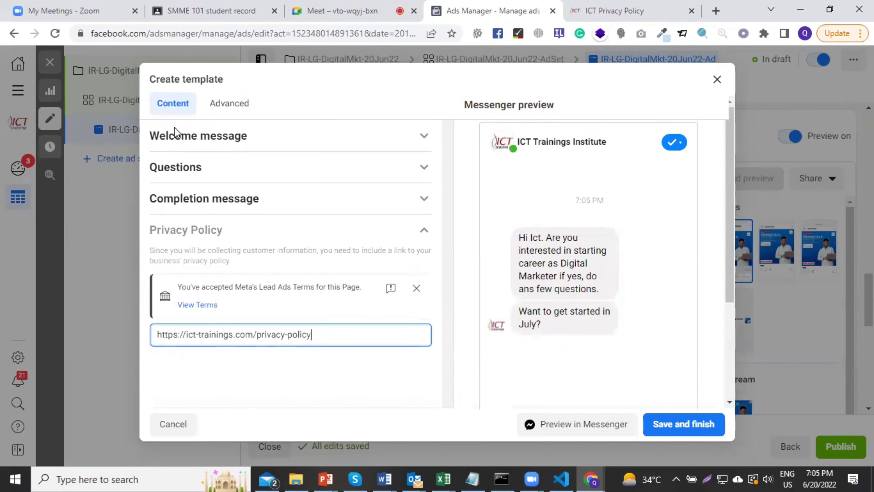
Check the template's advanced settings, including tracking parameters and Block send API, and save and finish the template
left_click(227, 108)
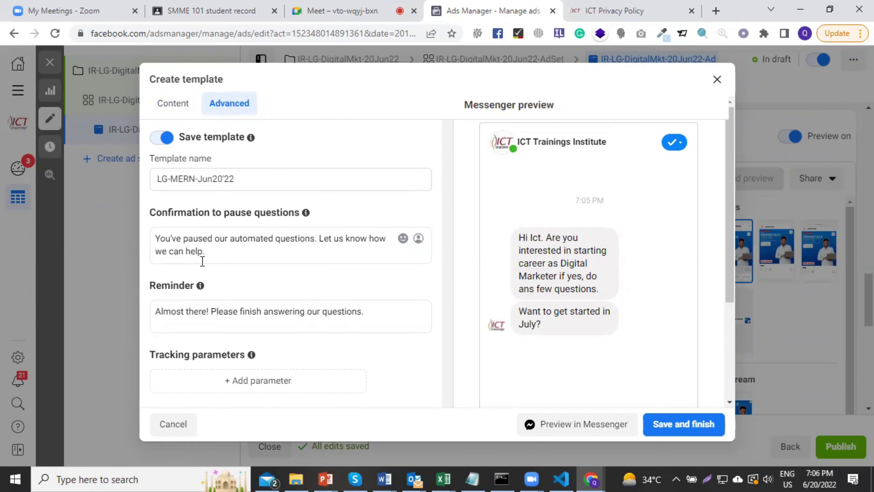
scroll(202, 262, "down", 3)
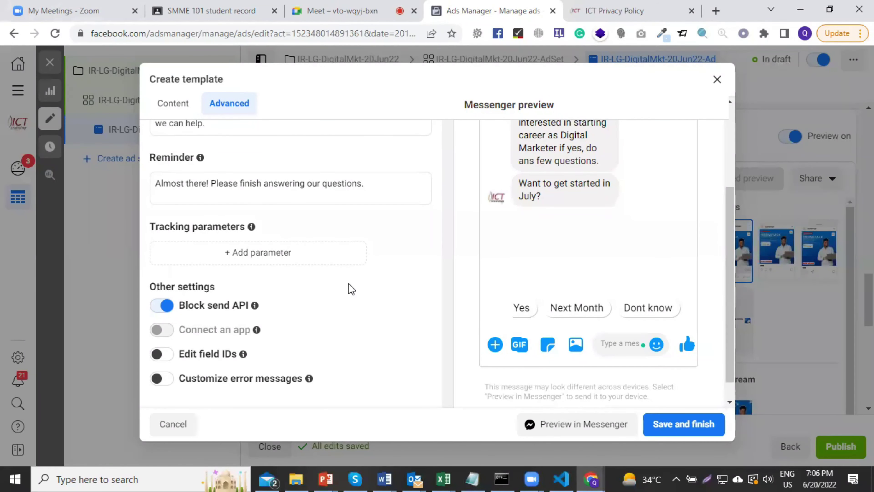
scroll(321, 263, "down", 1)
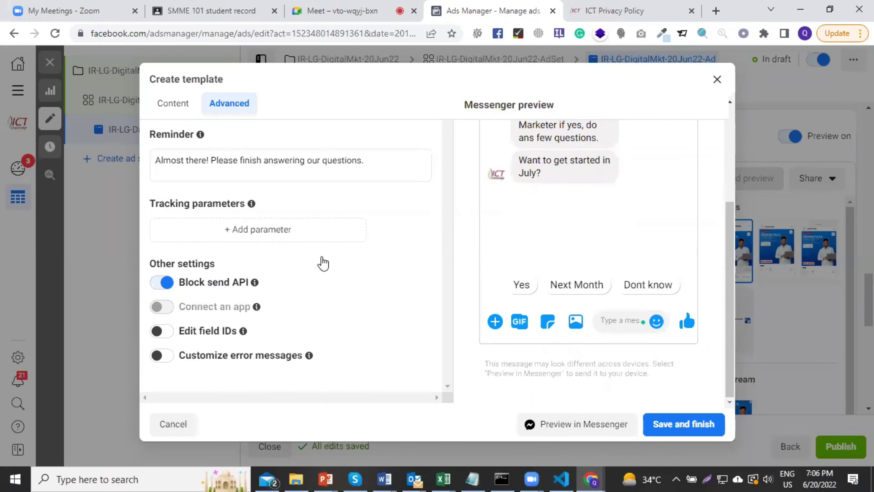
mouse_move(255, 283)
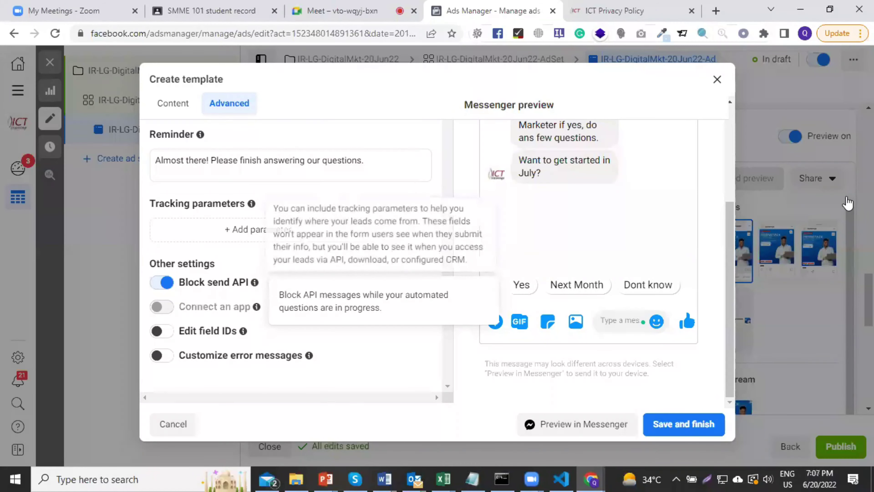
left_click(676, 421)
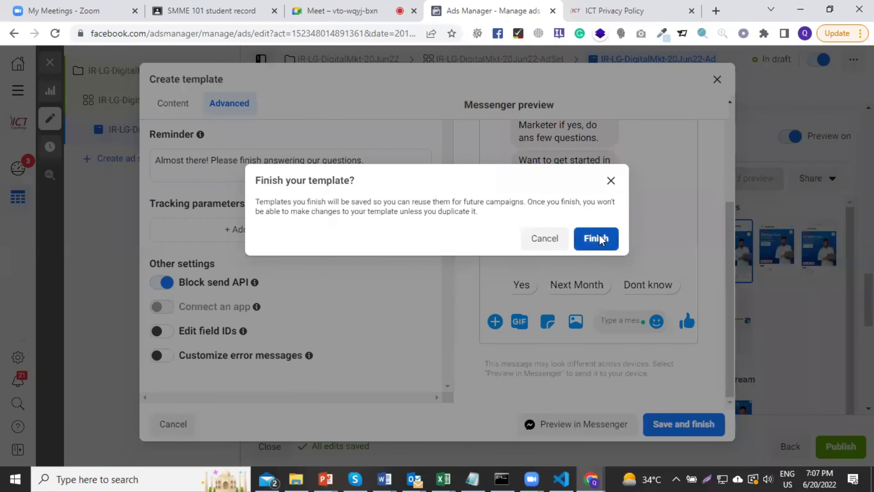
left_click(597, 238)
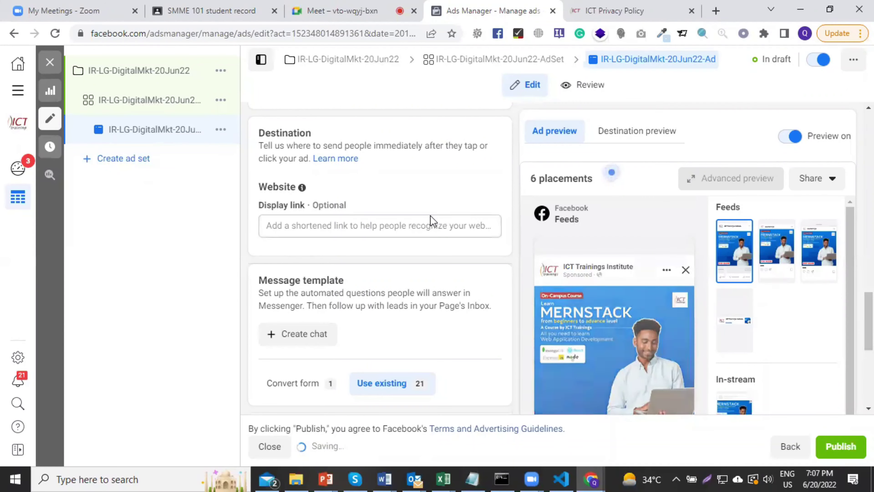
Check the ad's selected message template and tracking settings, and publish the IR-LG-DigitalMkt-20Jun22 campaign
scroll(446, 225, "down", 5)
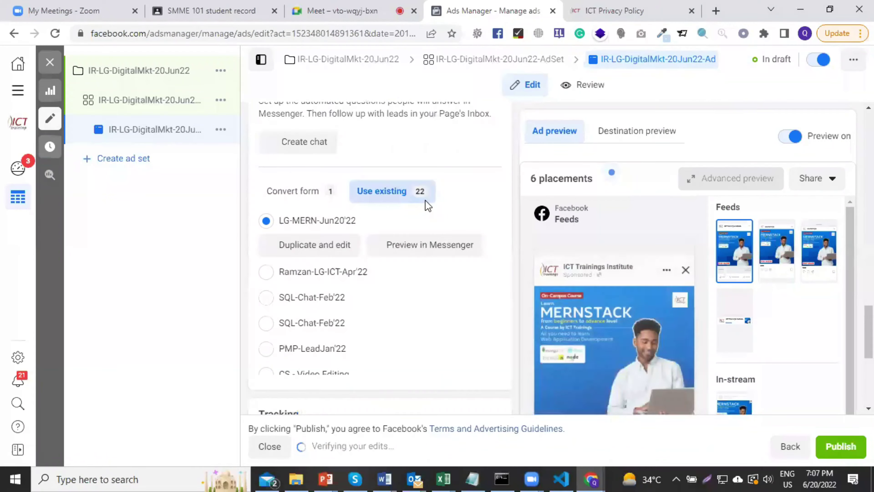
scroll(398, 255, "down", 4)
scroll(406, 242, "down", 3)
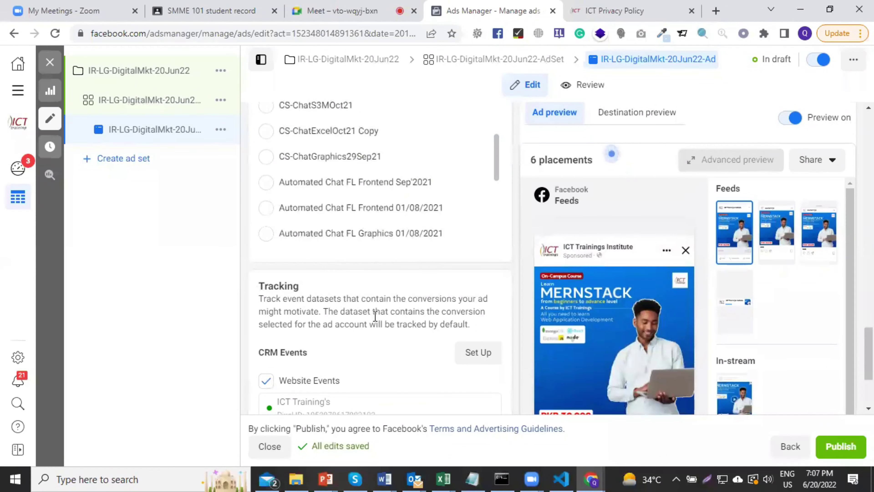
scroll(375, 317, "down", 4)
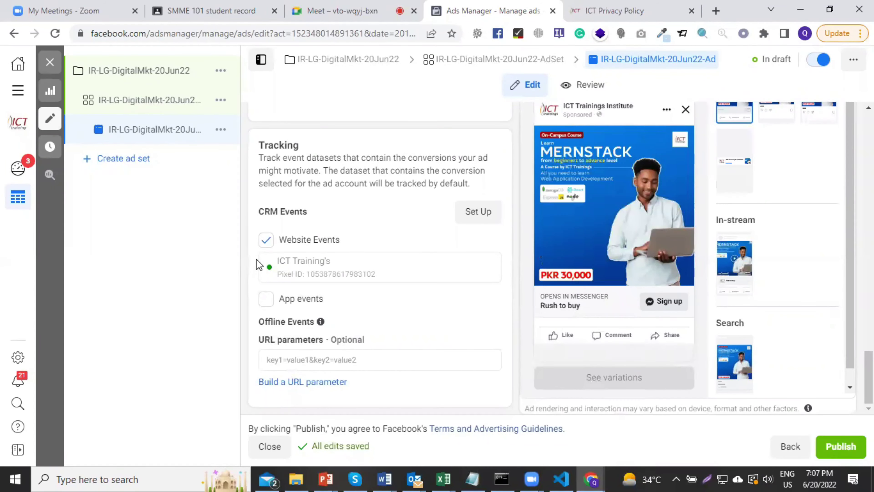
left_click(828, 441)
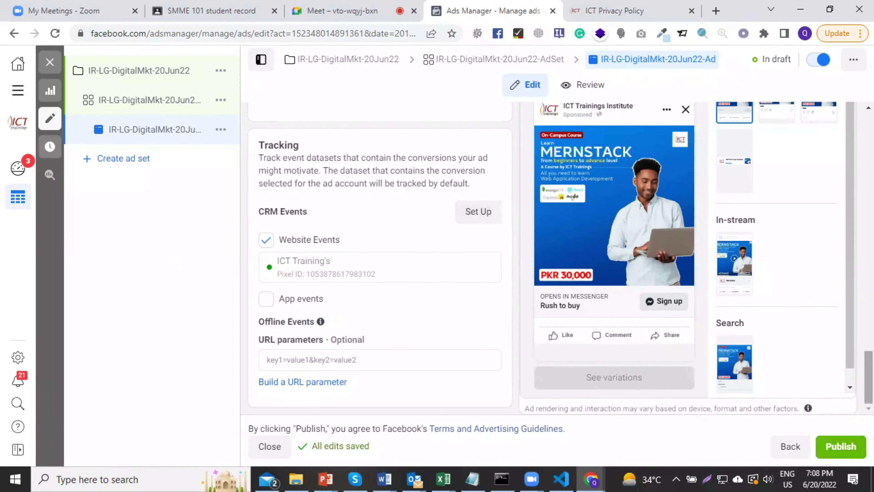
scroll(612, 172, "up", 5)
scroll(612, 172, "down", 5)
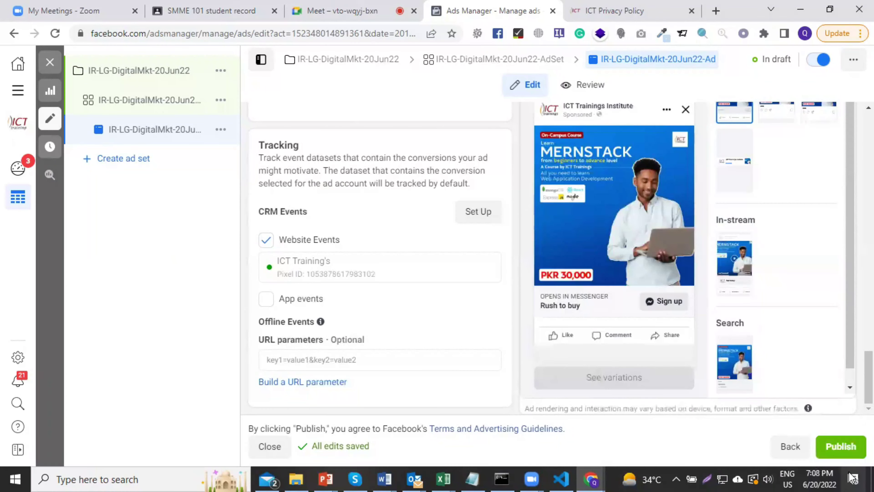
left_click(853, 443)
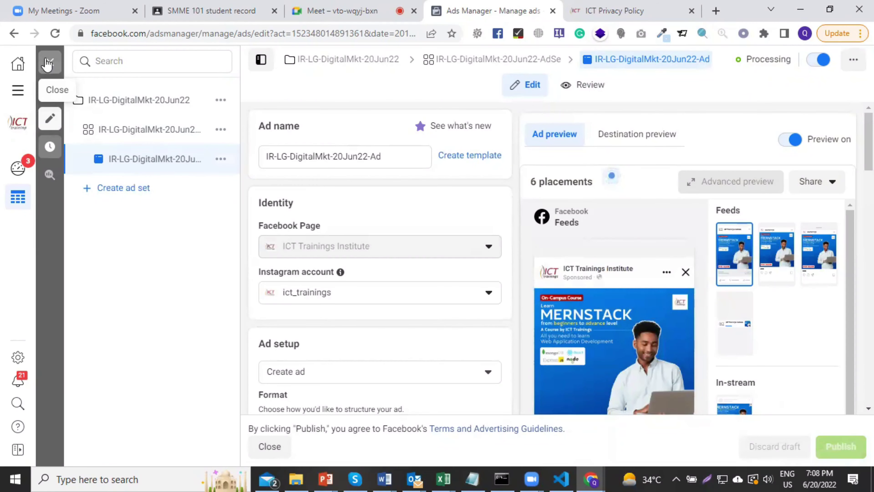
Close the ad editor and turn off the IR-LG-DigitalMkt-20Jun22 campaign in the campaigns list
left_click(50, 62)
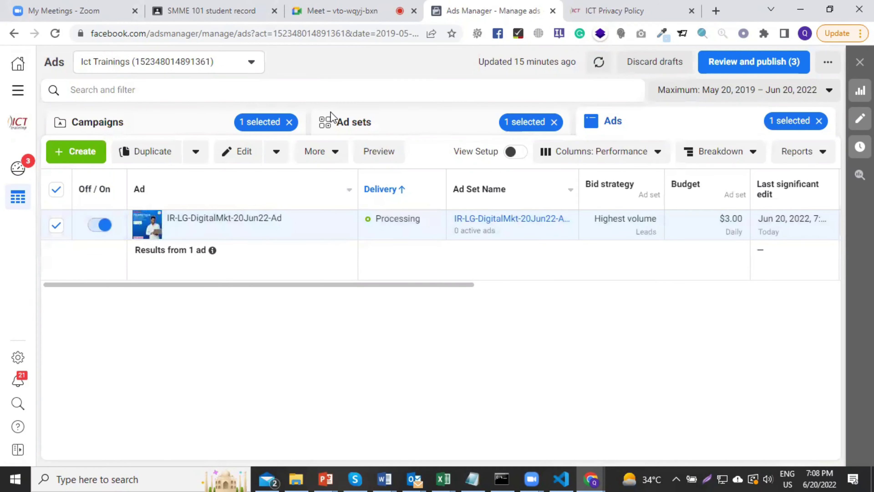
left_click(194, 122)
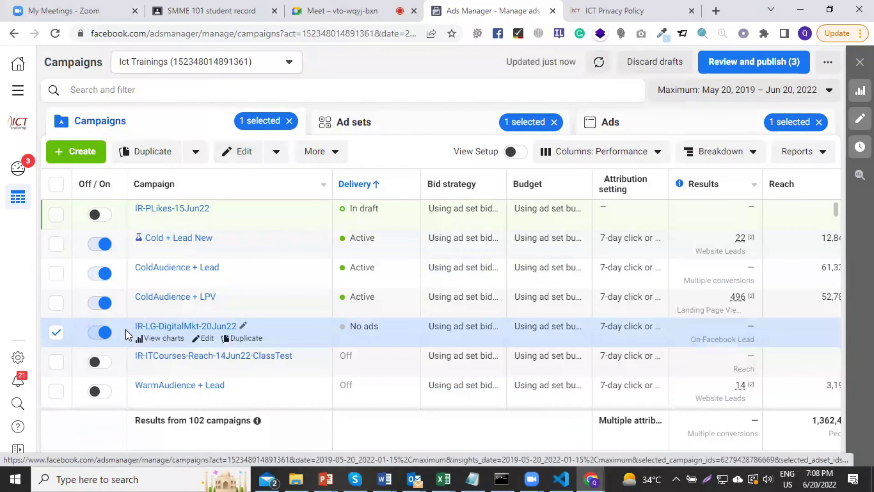
left_click(98, 334)
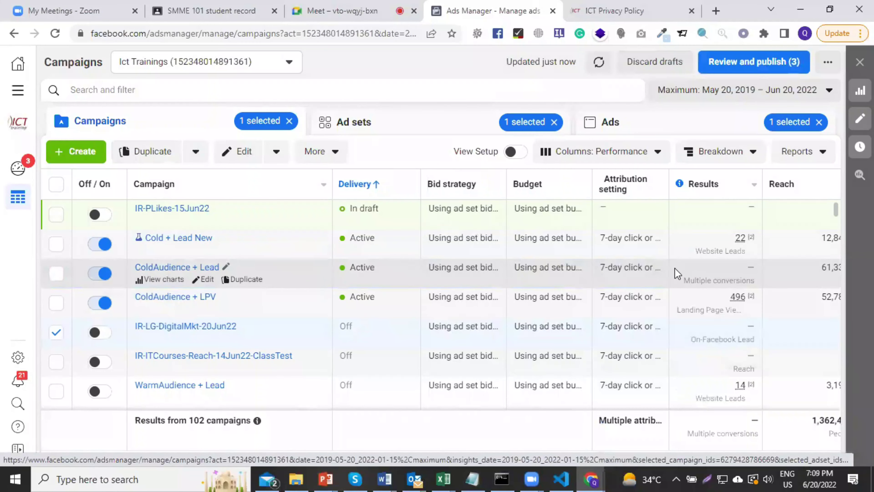
Switch to the Google Meet call and send everyone the chat message "Kindly talk to Akhuwat team"
mouse_move(591, 478)
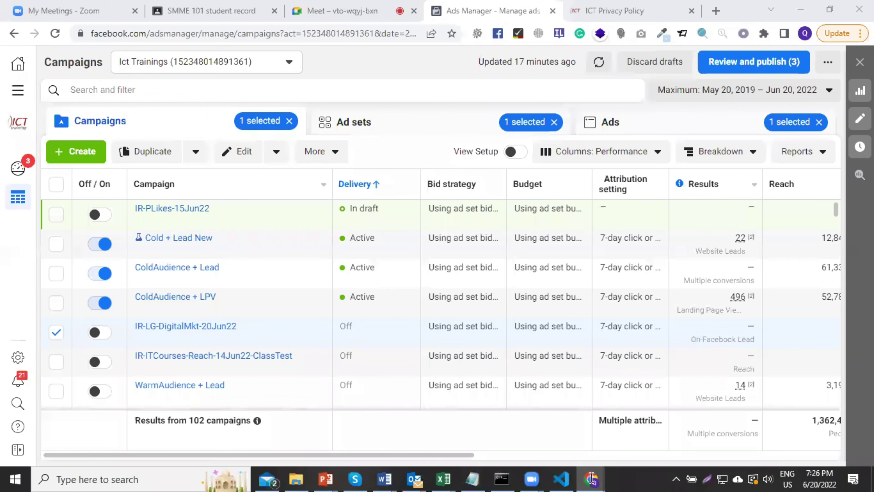
left_click(337, 4)
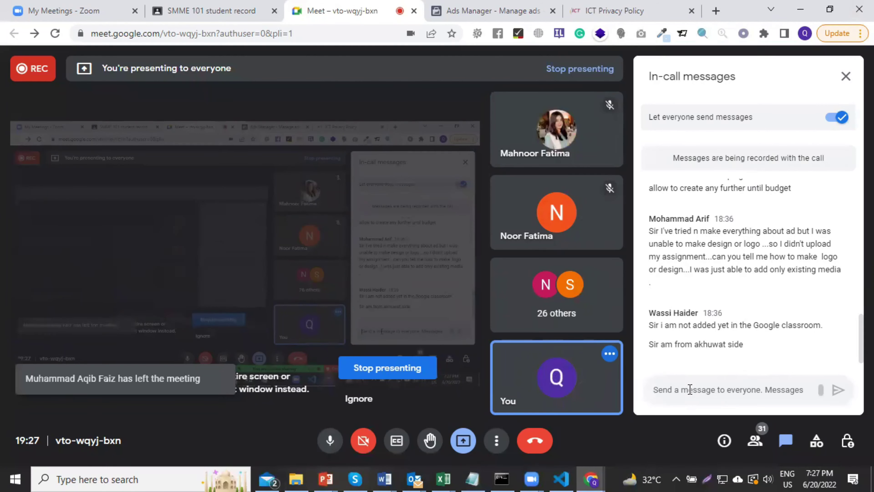
type("Kindly tall to Akhuwat team ")
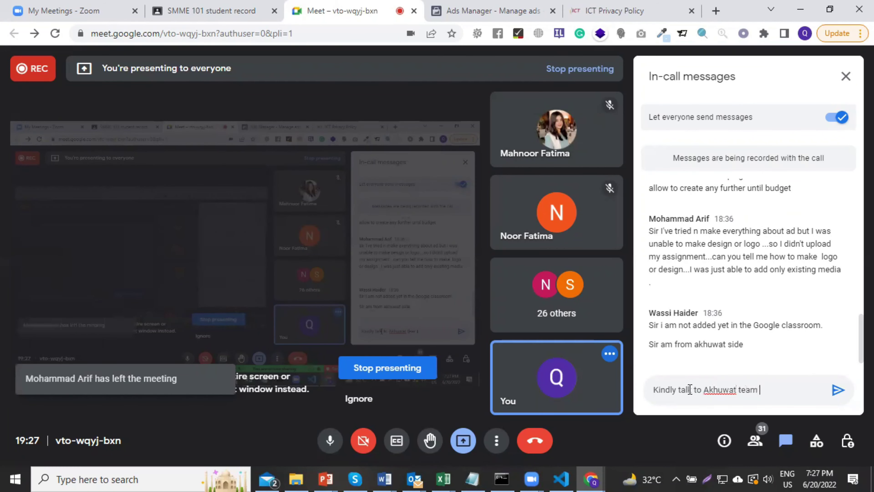
type("for joining")
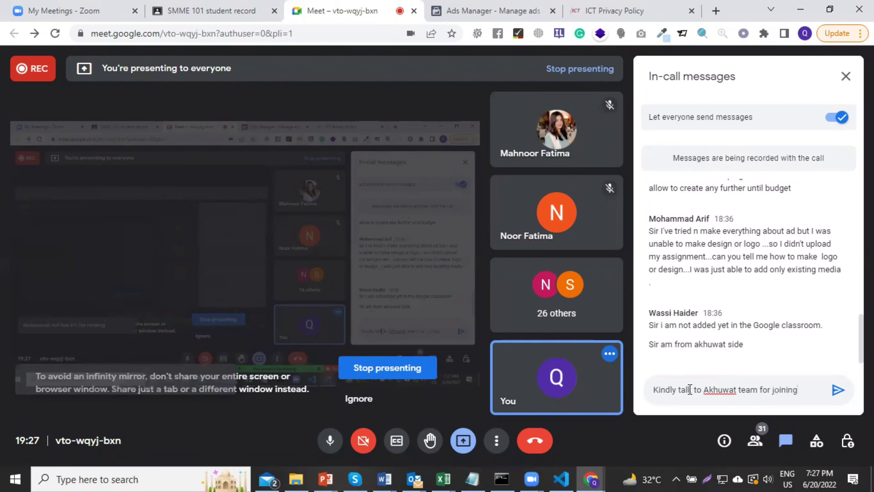
key("BackSpace")
key("BackSpace")
key("BackSpace")
key("BackSpace")
key("BackSpace")
key("BackSpace")
key("BackSpace")
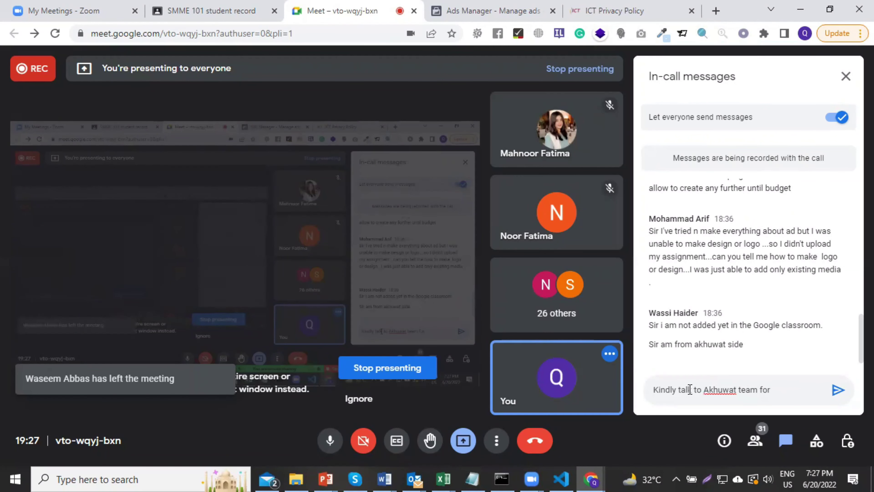
key("BackSpace")
key("BackSpace")
key("BackSpace")
key("BackSpace")
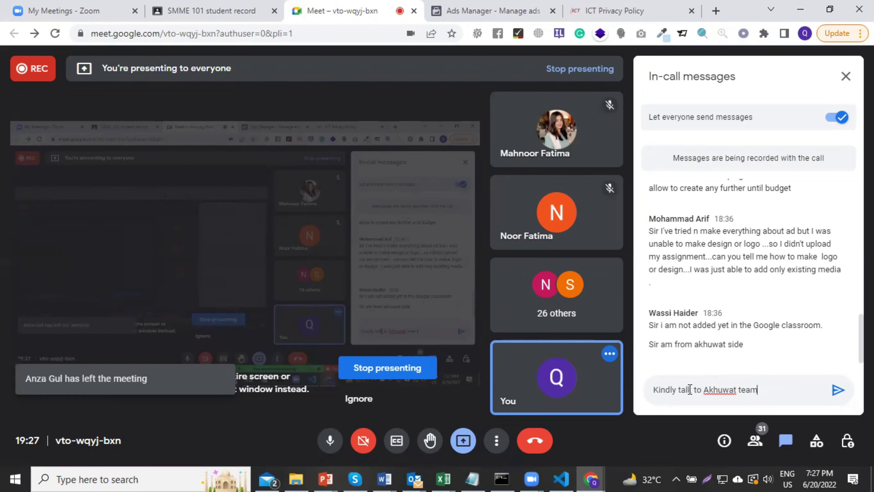
key("Return")
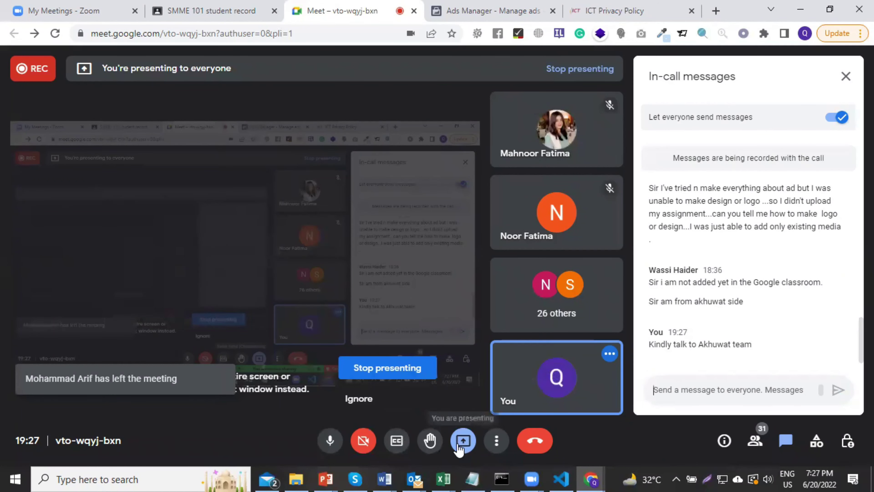
Switch from the Google Meet call to the Ads Manager campaigns page
left_click(498, 6)
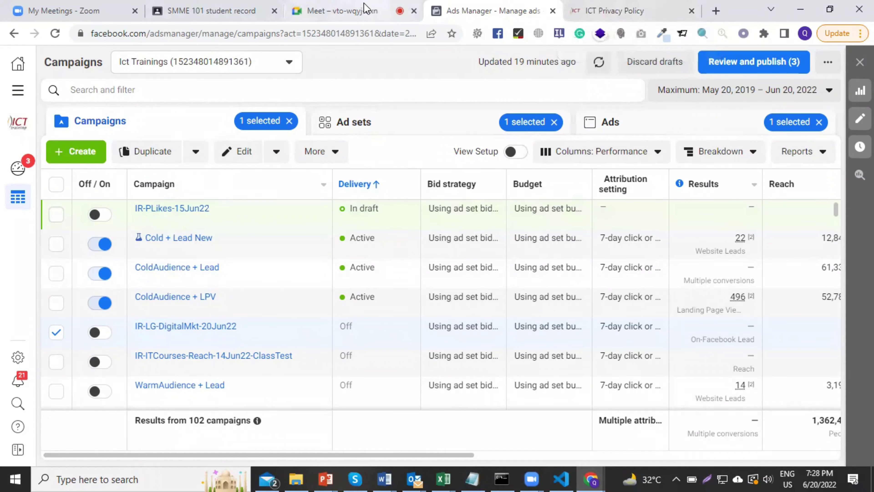
left_click(371, 11)
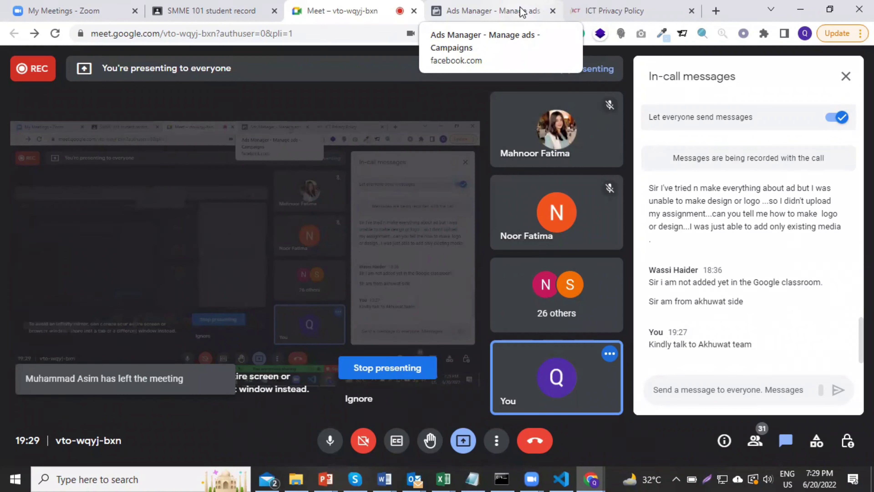
left_click(504, 11)
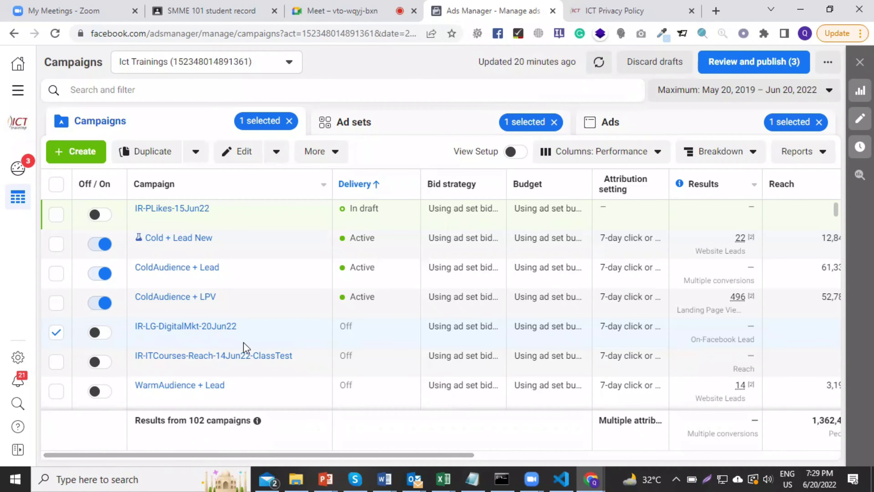
mouse_move(394, 478)
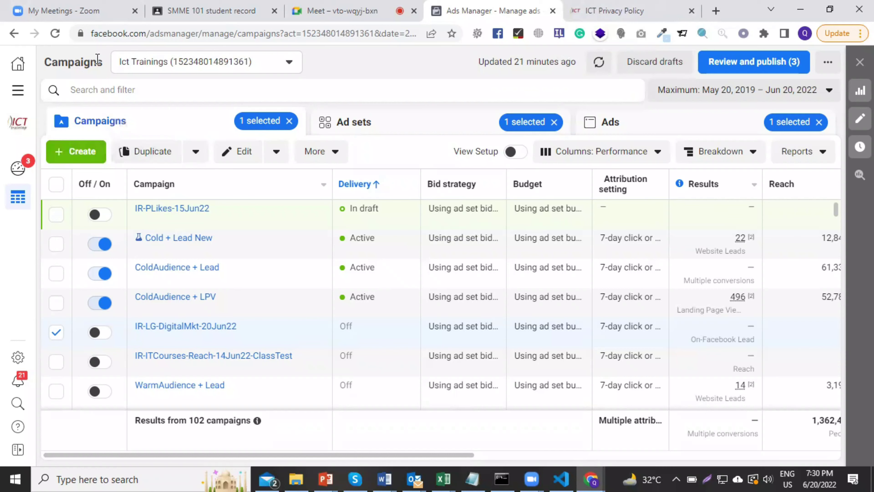
Start creating a new campaign with the Conversions objective
left_click(70, 152)
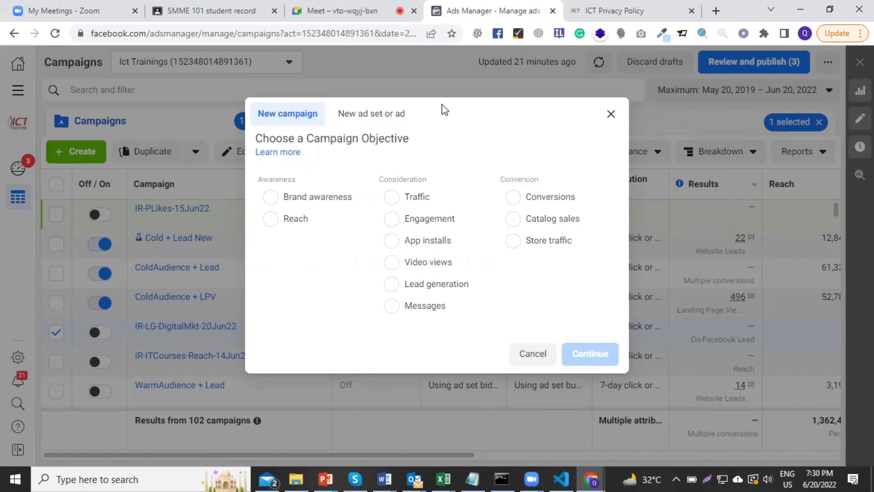
left_click_drag(441, 111, 371, 71)
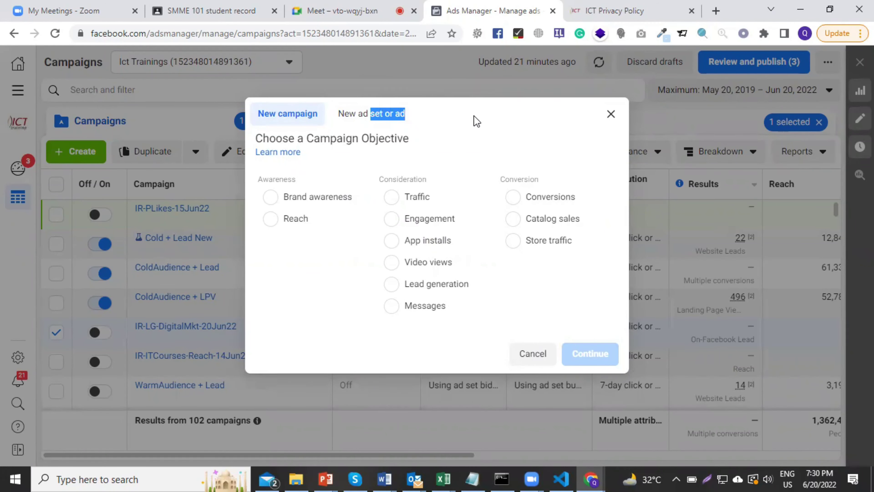
left_click(518, 117)
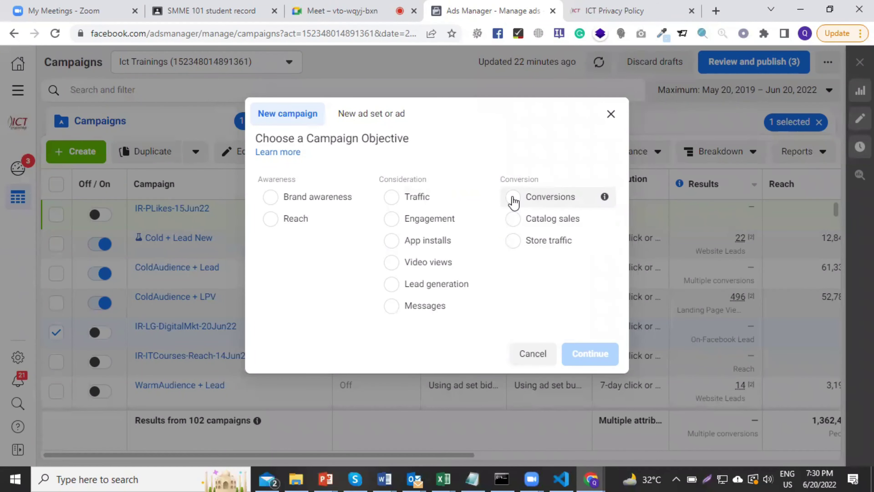
mouse_move(604, 198)
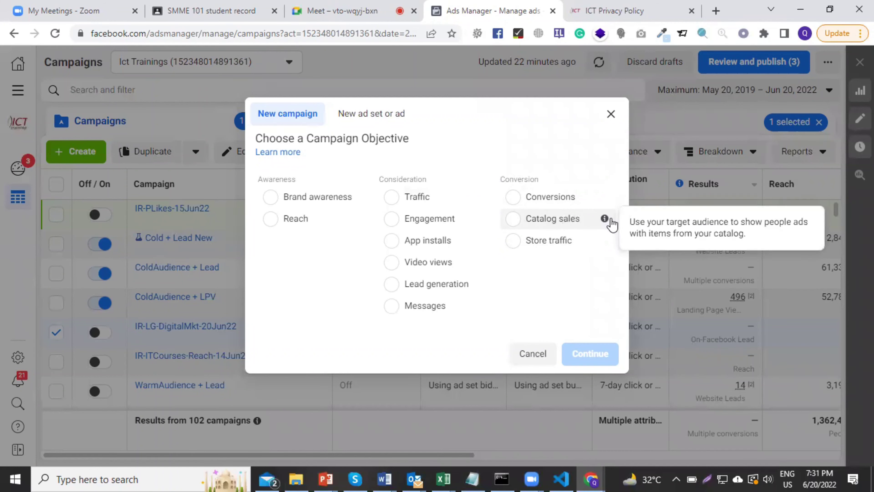
mouse_move(609, 223)
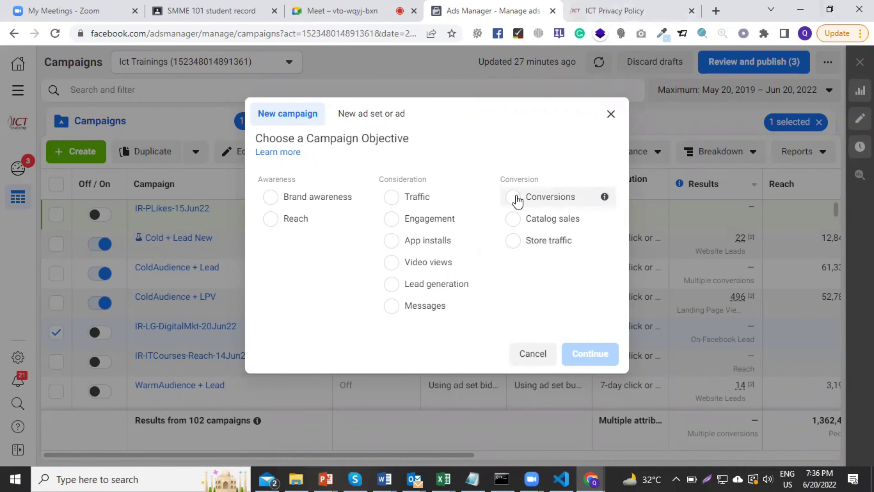
left_click(514, 198)
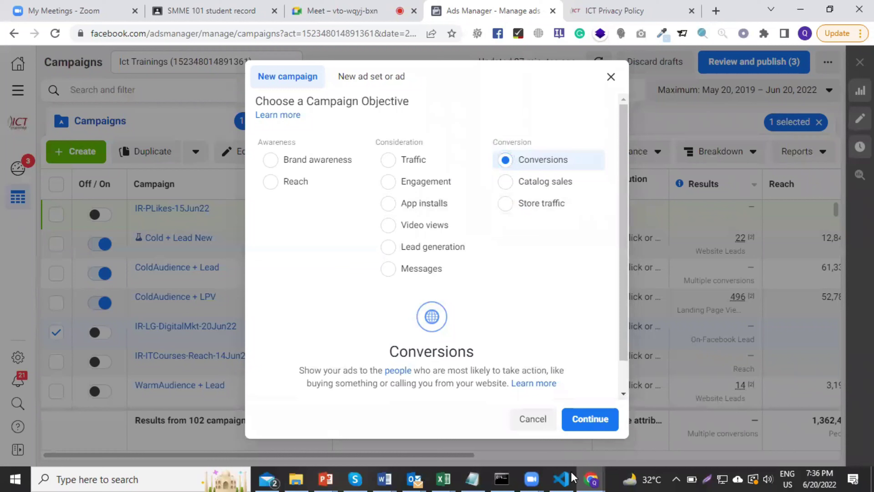
Expand the optional naming section and begin the campaign name with "IR-Convers-"
scroll(600, 358, "down", 1)
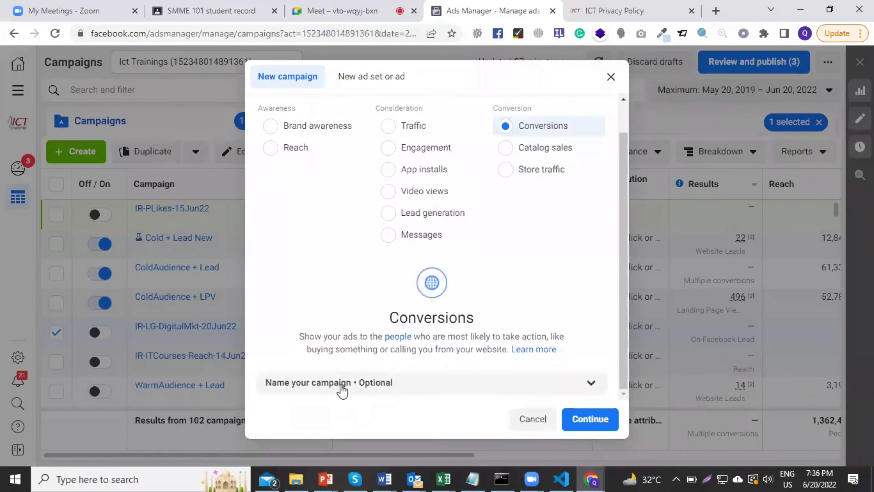
left_click(592, 384)
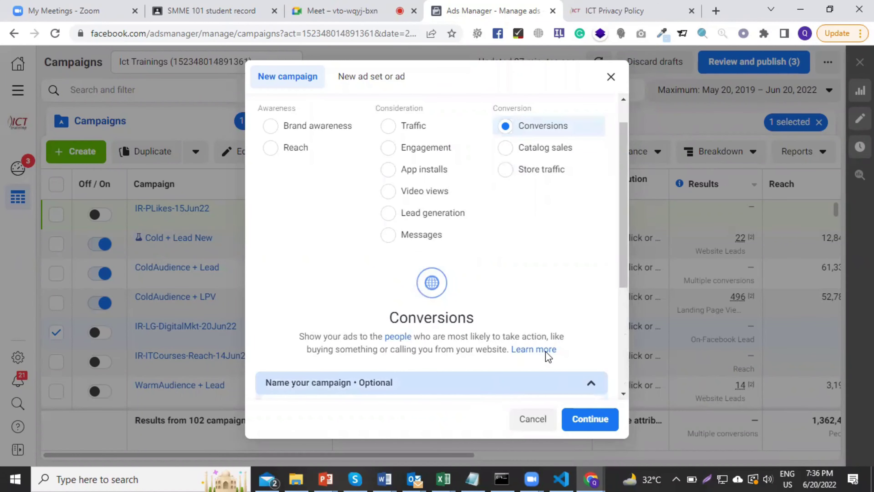
left_click(412, 244)
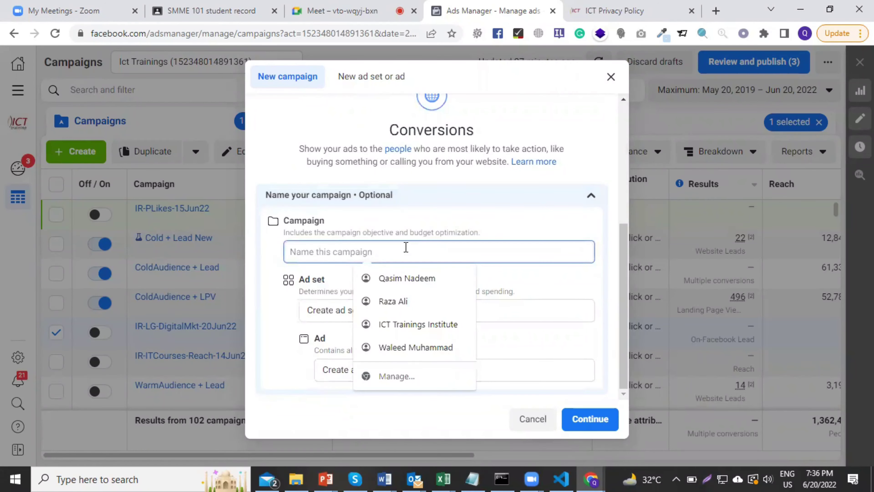
type("IR")
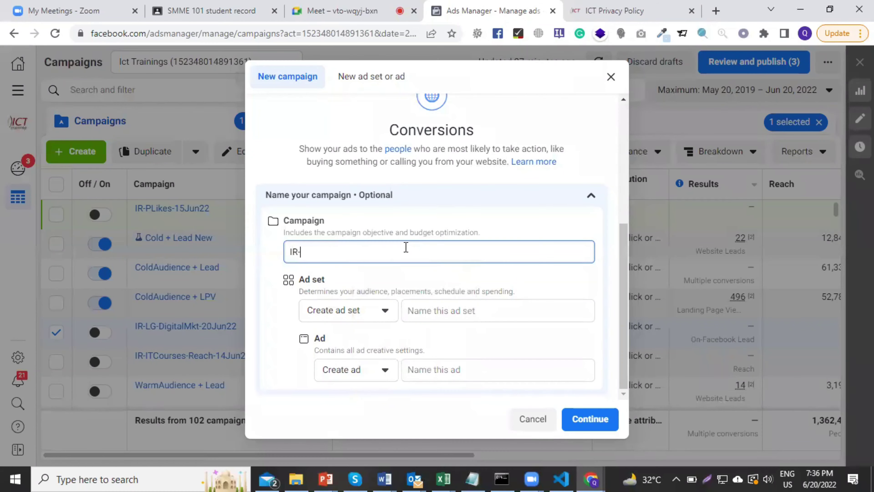
type("-Convers-")
type("Glasses")
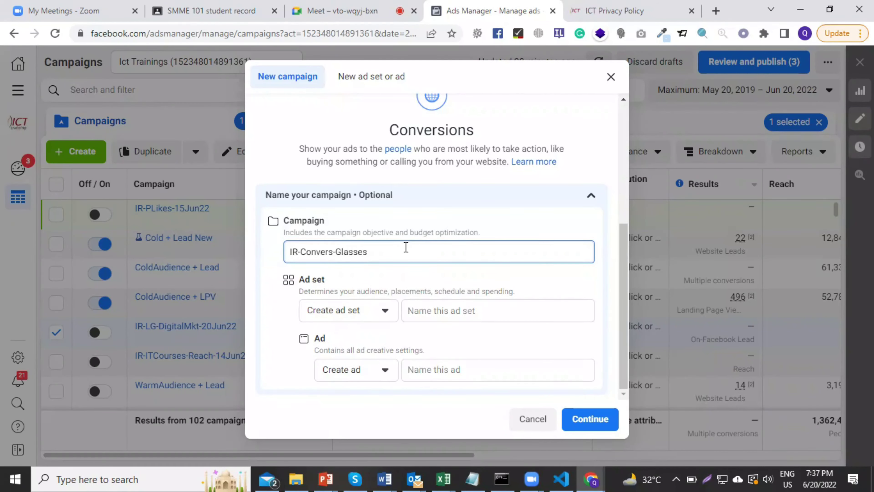
key("BackSpace")
key("BackSpace")
key("BackSpace")
key("BackSpace")
key("BackSpace")
type("asses")
type("-")
key("BackSpace")
key("BackSpace")
key("BackSpace")
key("BackSpace")
key("BackSpace")
key("BackSpace")
key("BackSpace")
key("BackSpace")
Complete the campaign name as IR-Convers-shirts-Jun'22
type("shirts-Jun22")
key("BackSpace")
key("BackSpace")
type("'22")
Copy the campaign name into the ad set name and extend it to IR-Convers-shirts-Jun'22-AdSet
key("ctrl+a")
key("ctrl+c")
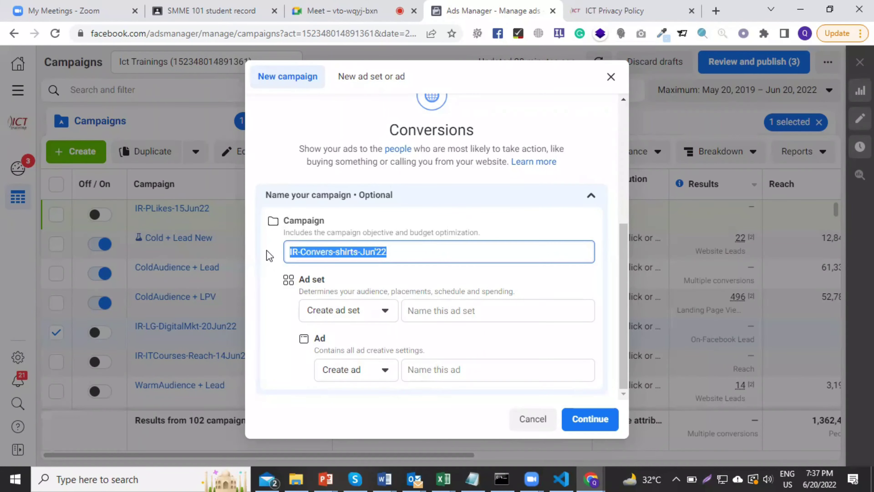
left_click(460, 312)
key("ctrl+v")
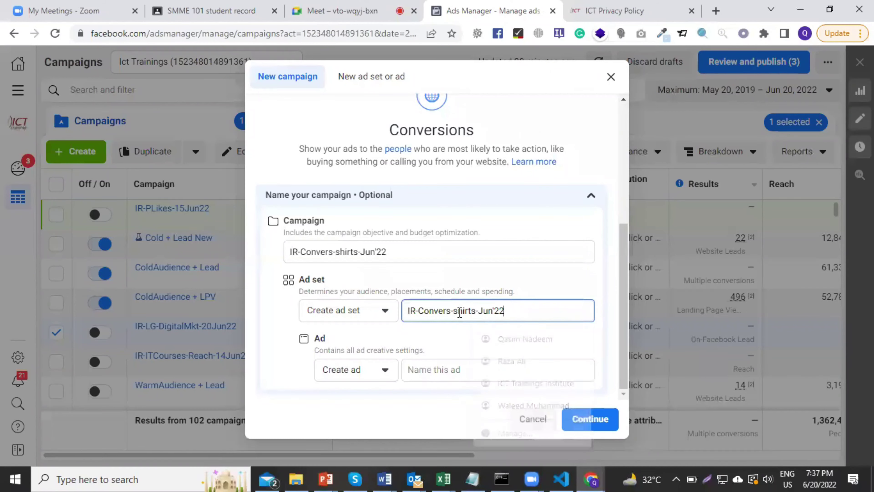
type("-AdSet")
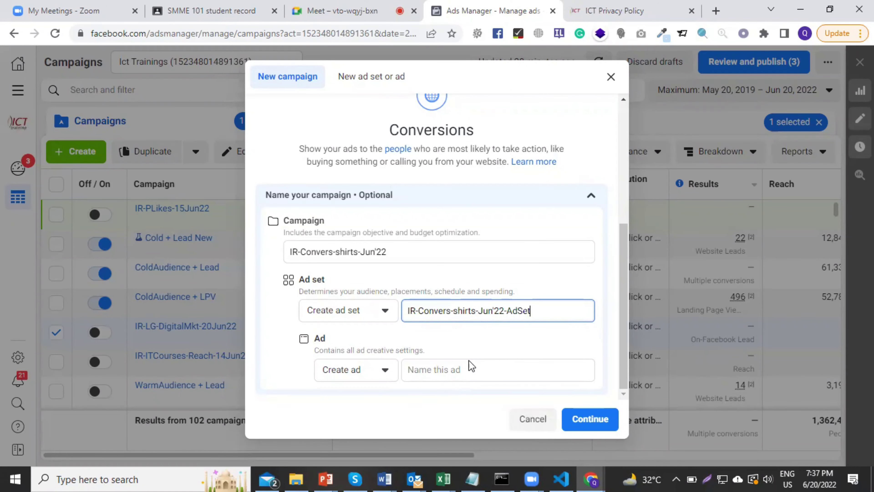
Name the ad IR-Convers-shirts-Jun'22-Ad and continue to the campaign editor
left_click(461, 369)
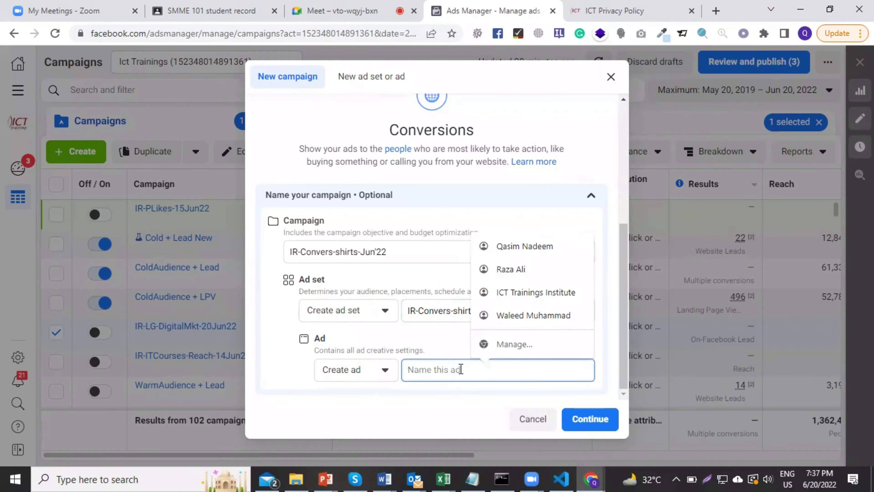
key("ctrl+v")
type("-Ad")
left_click(573, 417)
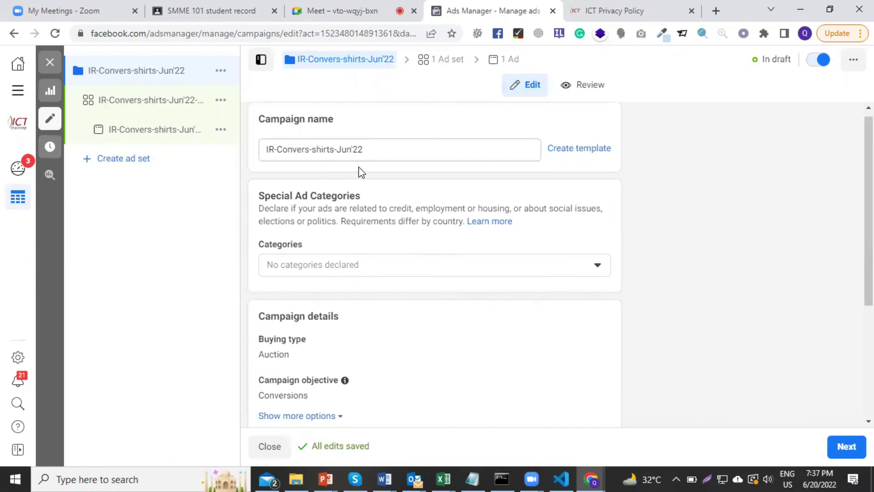
scroll(359, 166, "down", 5)
left_click(837, 447)
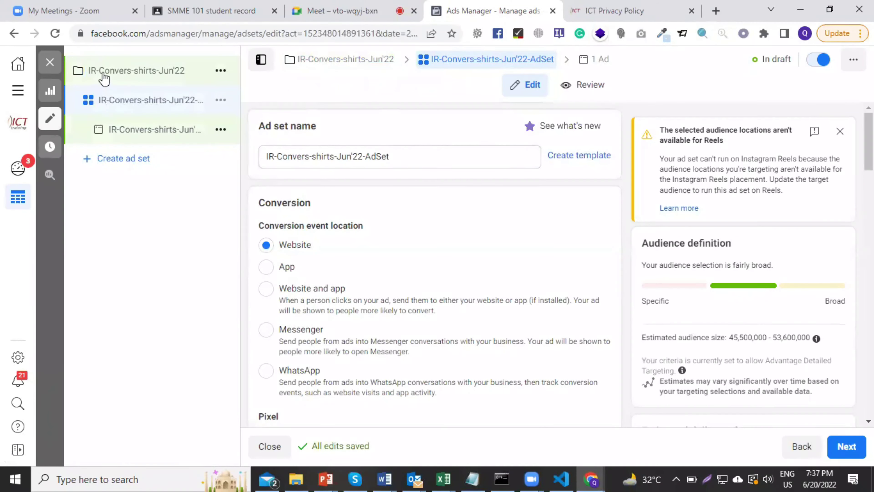
left_click(140, 71)
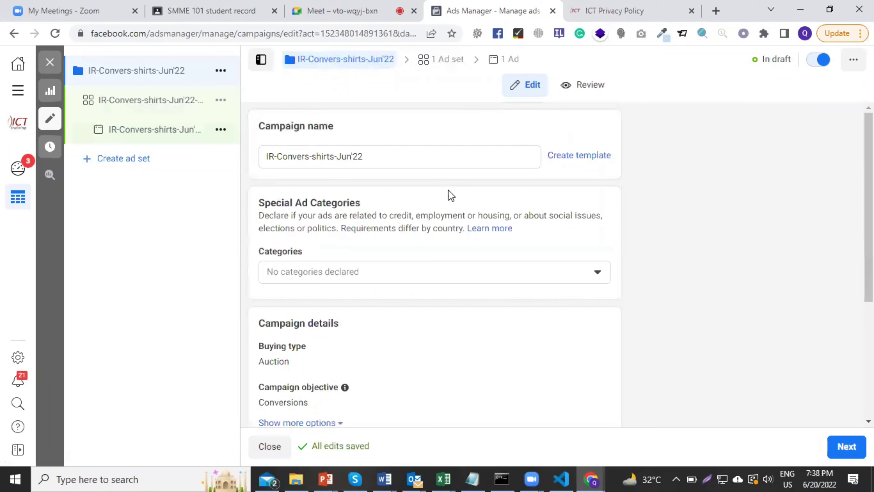
Turn on Advantage Campaign Budget for the campaign and expand its additional options
scroll(450, 195, "down", 5)
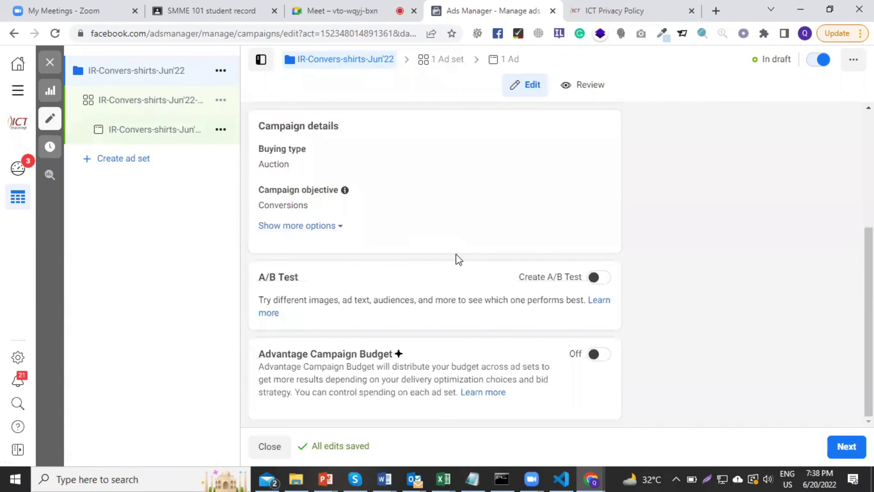
left_click(601, 355)
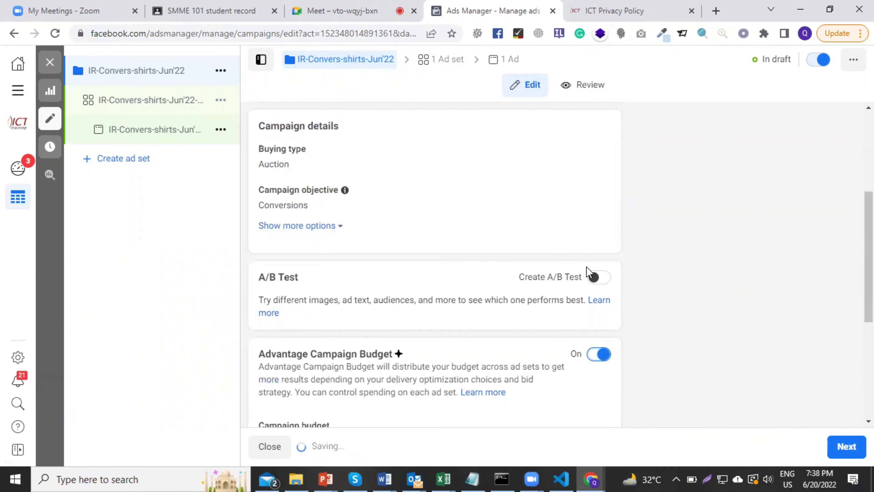
scroll(469, 225, "down", 6)
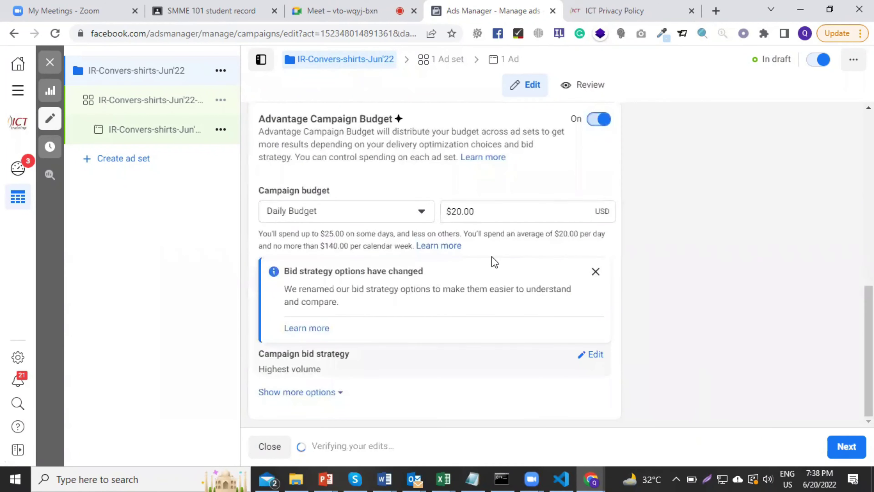
left_click(297, 393)
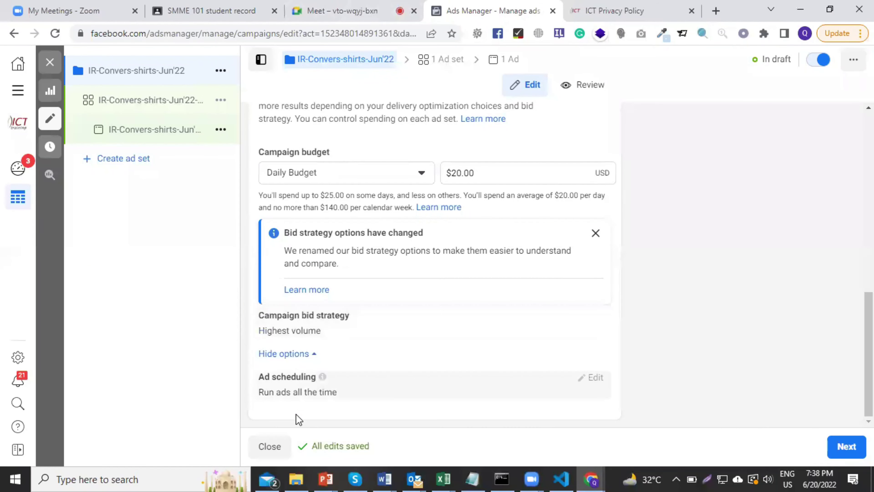
mouse_move(323, 378)
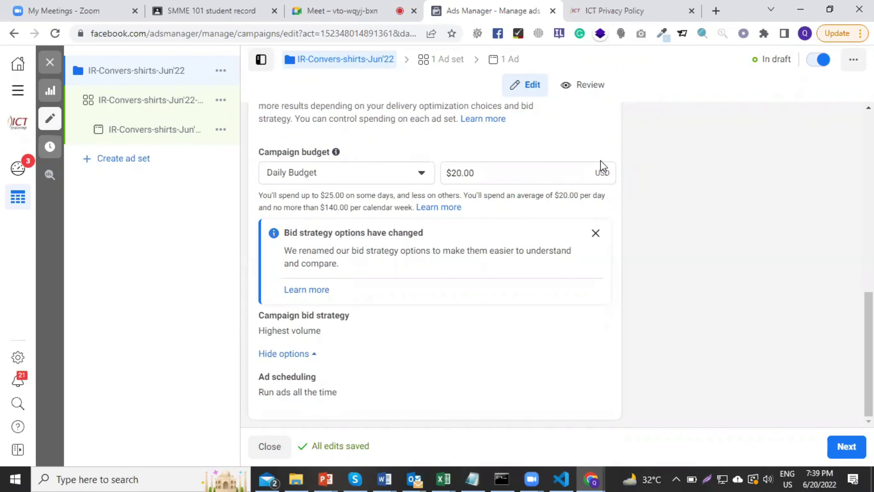
Change the campaign budget to a Lifetime Budget of $200.00
left_click(422, 174)
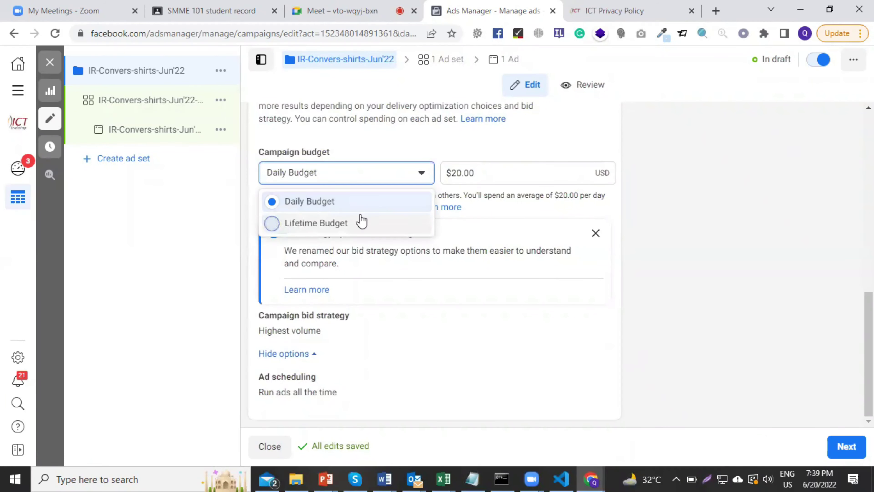
left_click(361, 222)
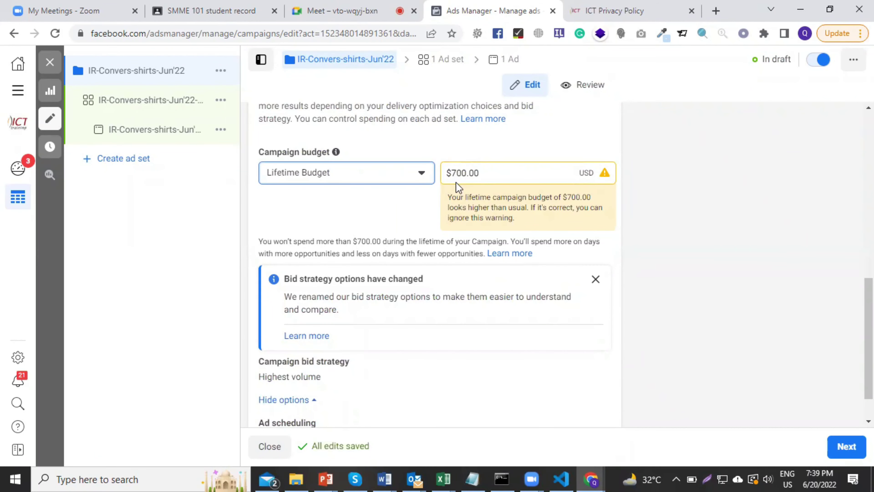
left_click(460, 171)
key("BackSpace")
type("1")
key("BackSpace")
type("2")
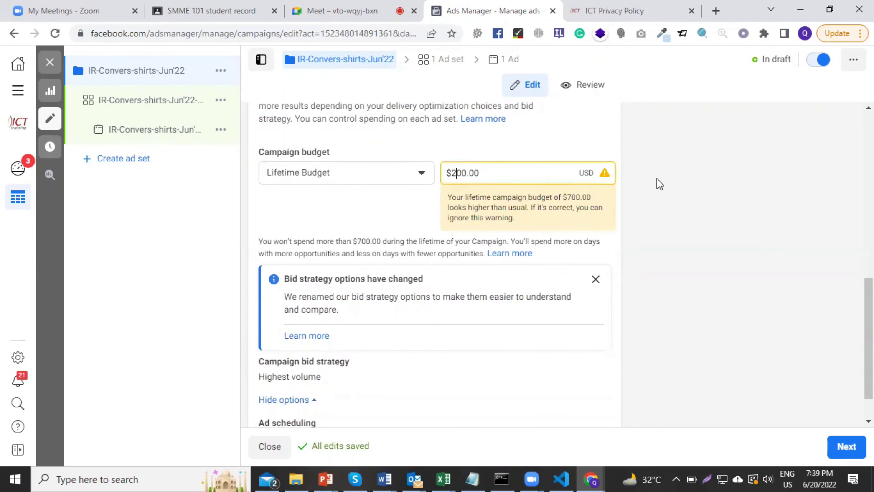
left_click(381, 166)
Edit the campaign's ad scheduling and enable running ads on a schedule
scroll(381, 166, "down", 1)
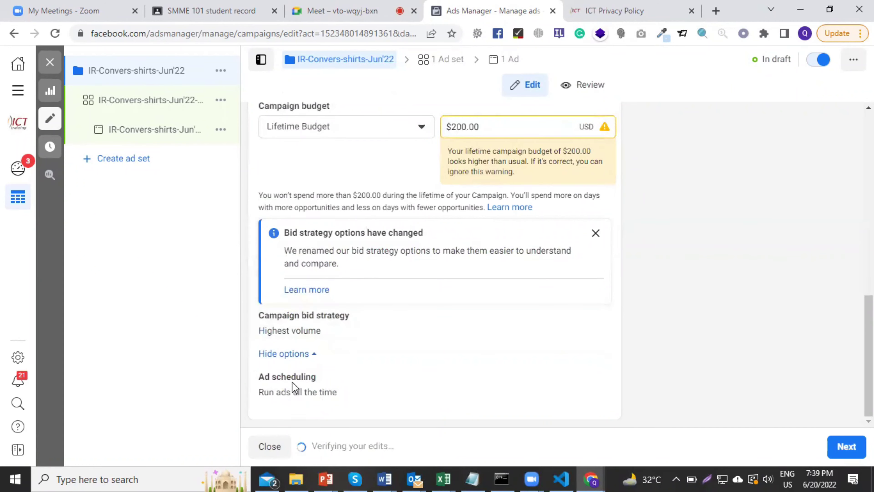
mouse_move(605, 380)
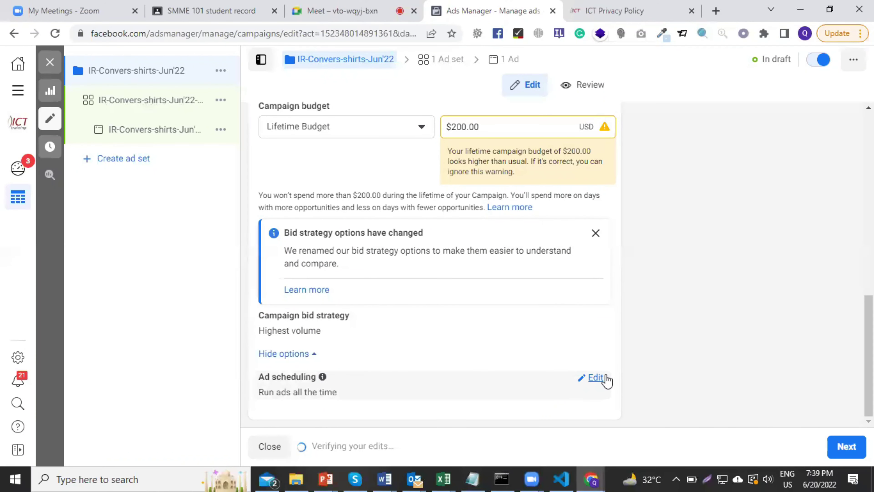
left_click(596, 379)
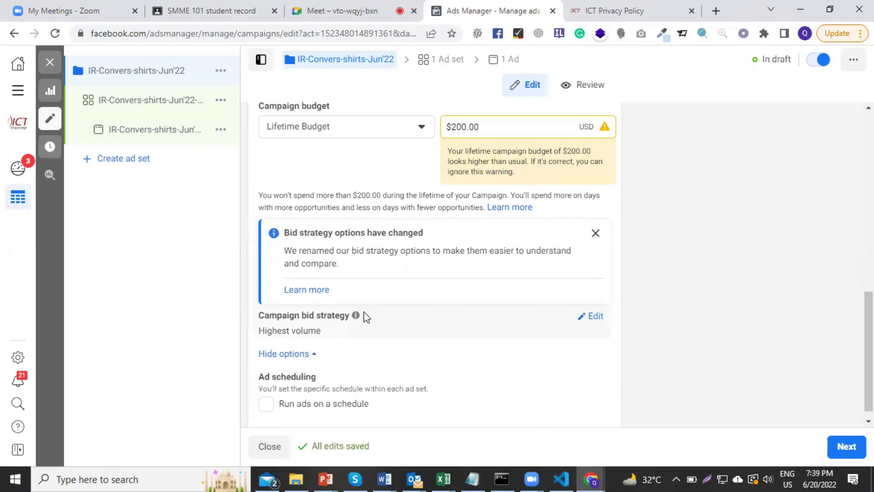
left_click(267, 394)
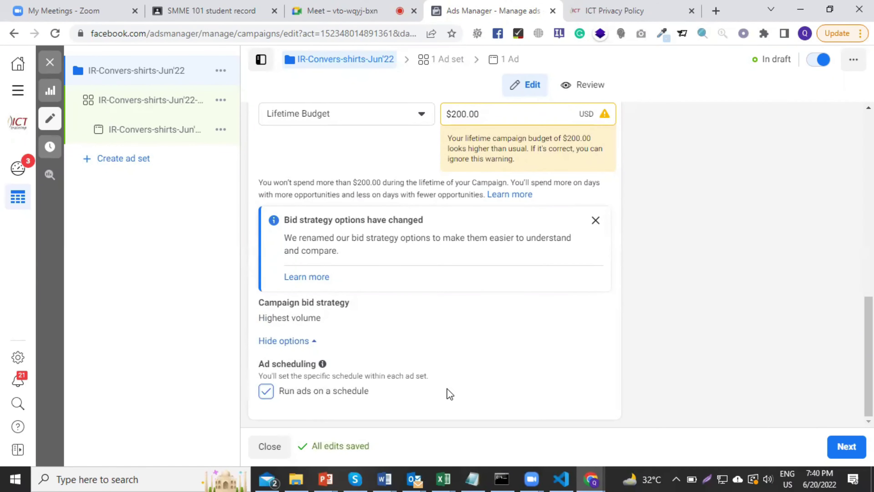
scroll(316, 359, "up", 5)
scroll(348, 363, "down", 5)
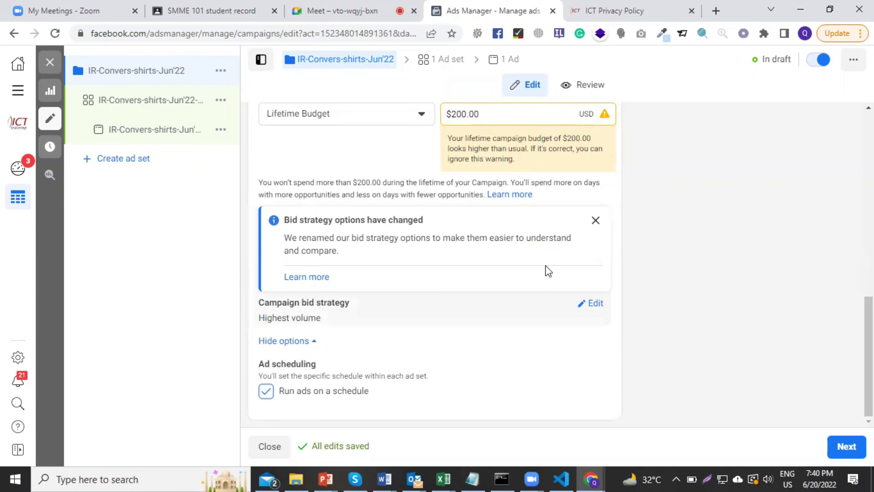
Change the campaign bid strategy to Bid cap
left_click(594, 304)
left_click(343, 324)
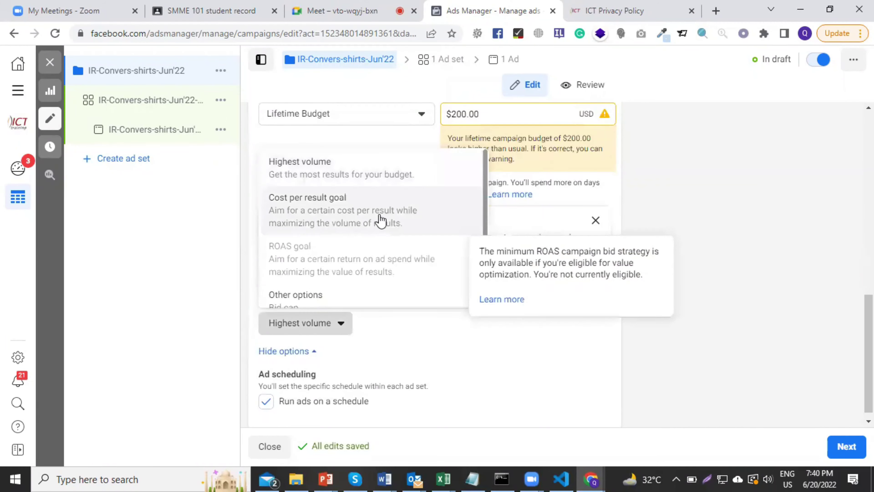
scroll(365, 214, "down", 1)
mouse_move(285, 282)
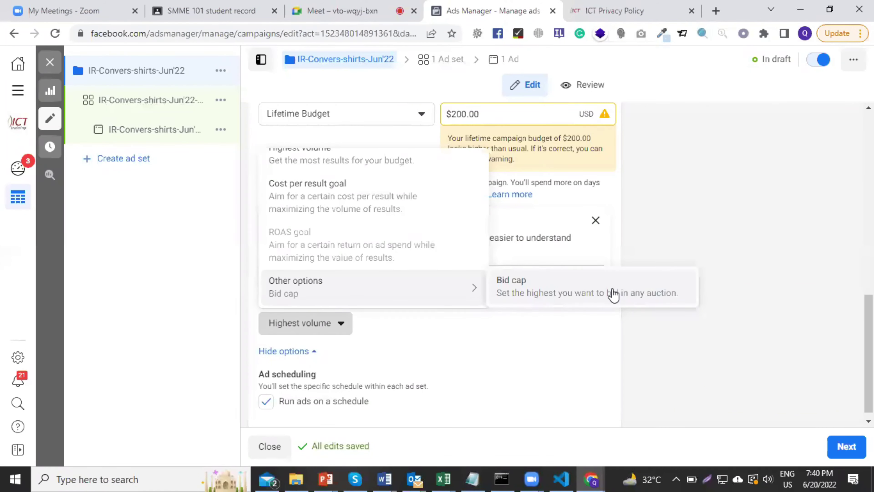
left_click(610, 293)
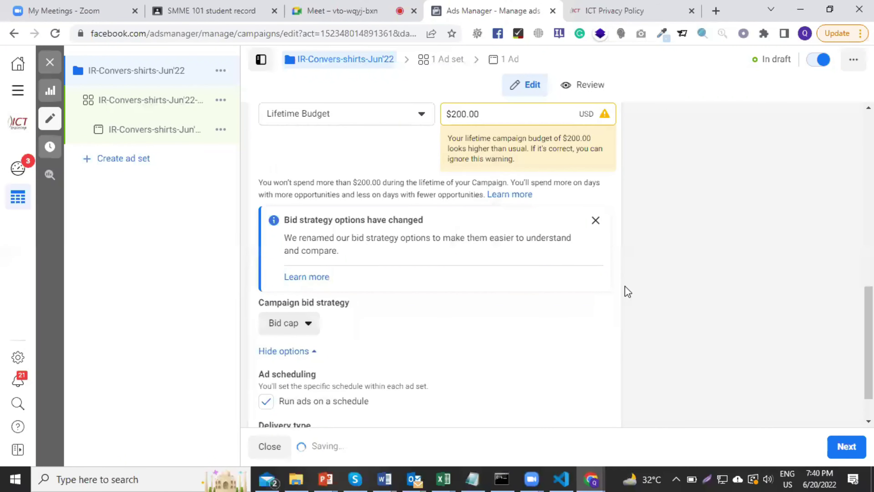
scroll(630, 291, "down", 1)
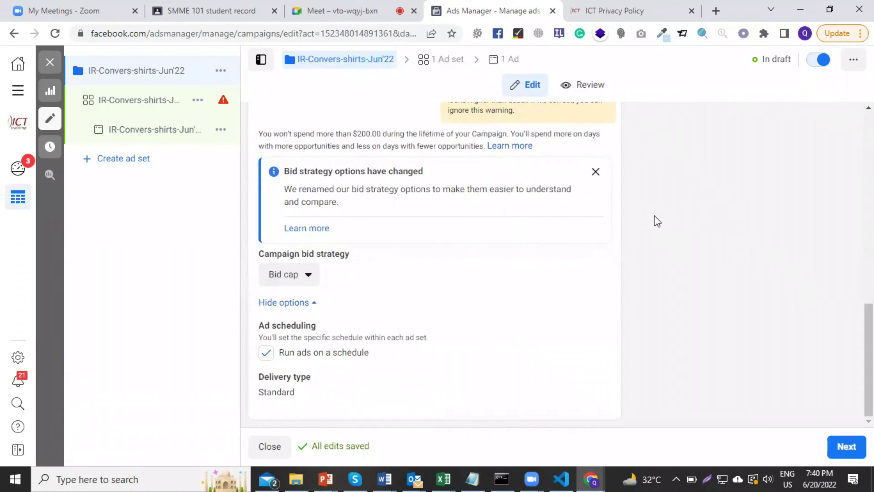
Turn off Advantage Campaign Budget, accept the bid strategy reset, and continue to the ad set settings
scroll(552, 203, "up", 5)
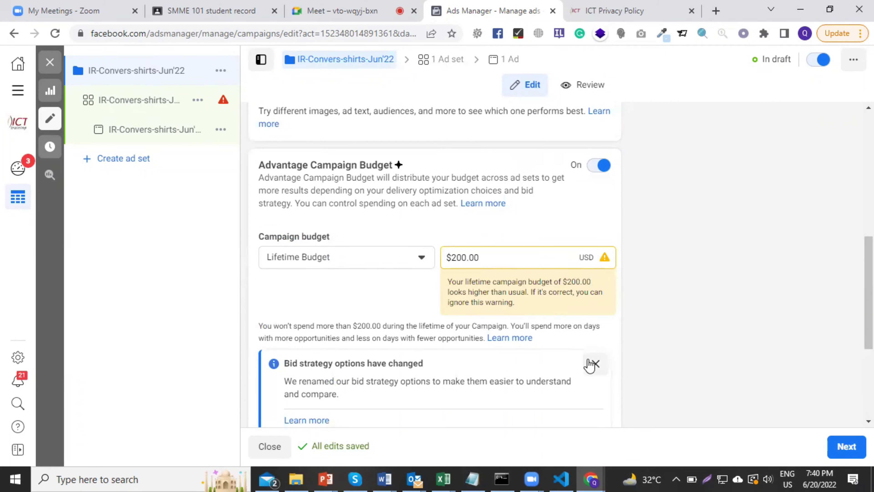
left_click(592, 172)
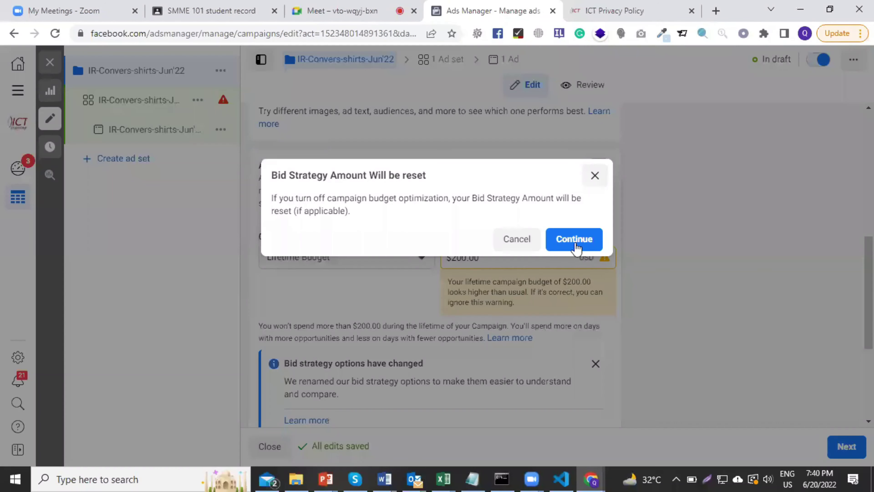
left_click(560, 241)
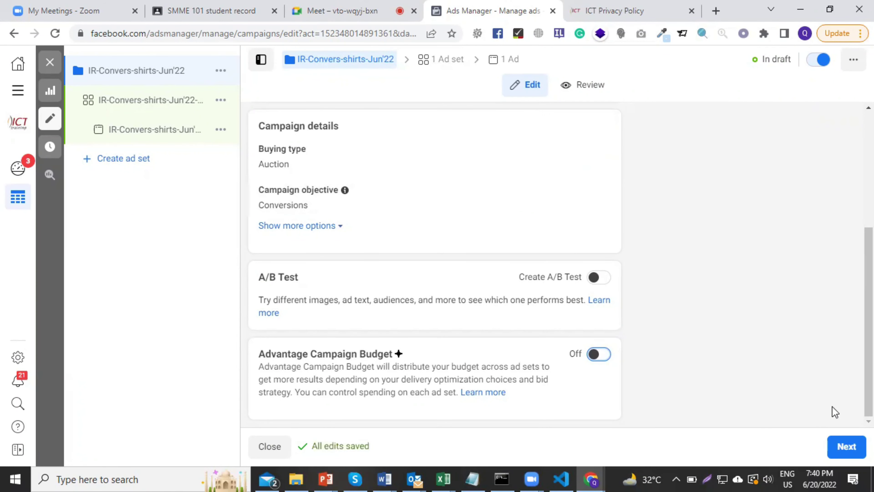
left_click(847, 447)
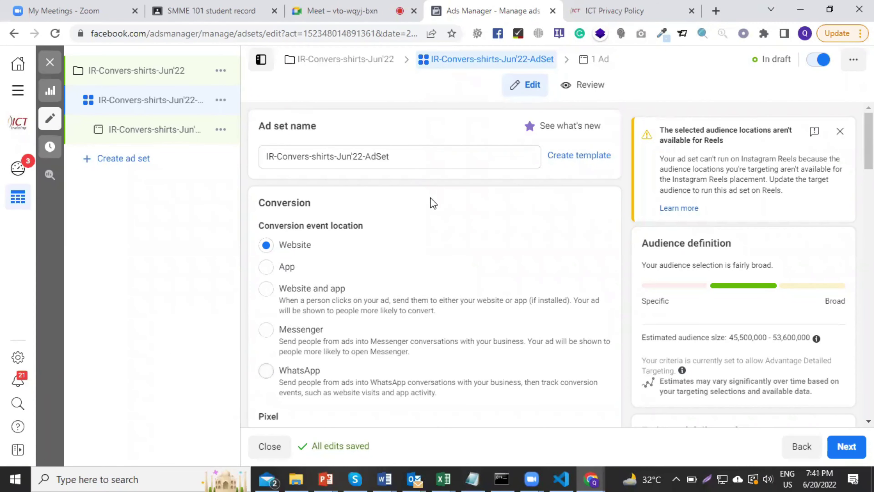
Choose Add to cart as the ad set's conversion event for the website pixel
scroll(537, 230, "down", 2)
scroll(536, 240, "down", 3)
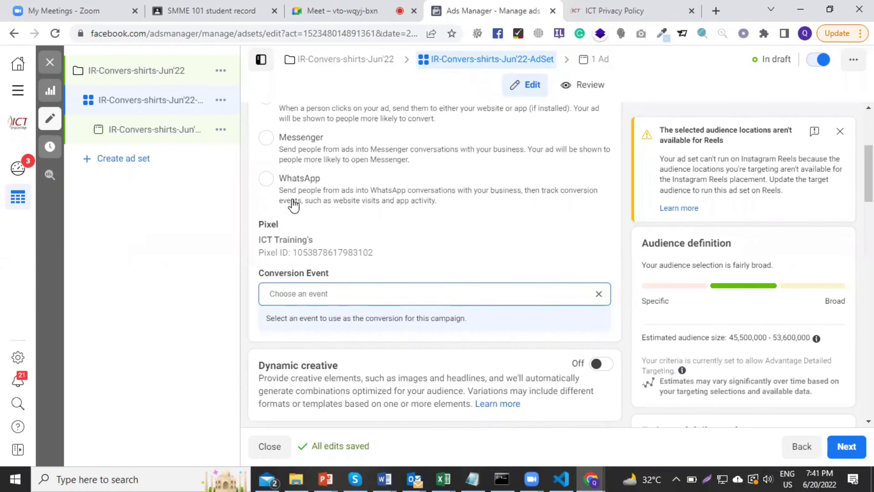
scroll(293, 205, "up", 3)
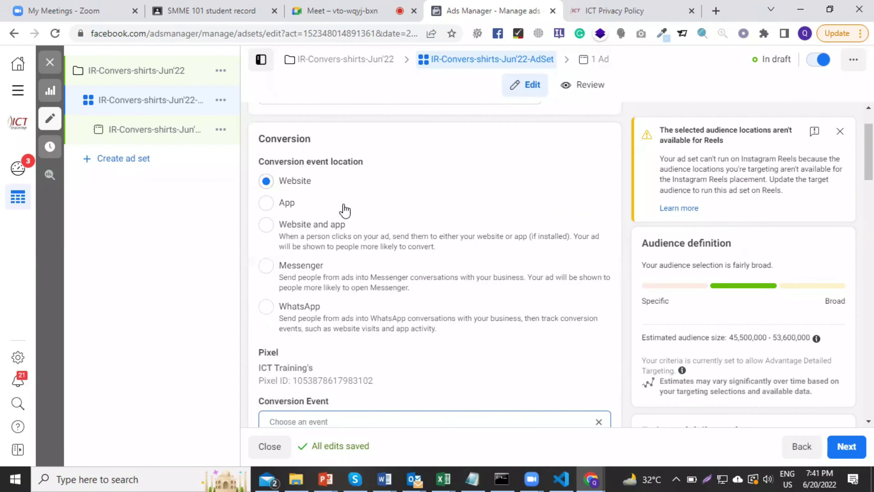
scroll(338, 245, "down", 5)
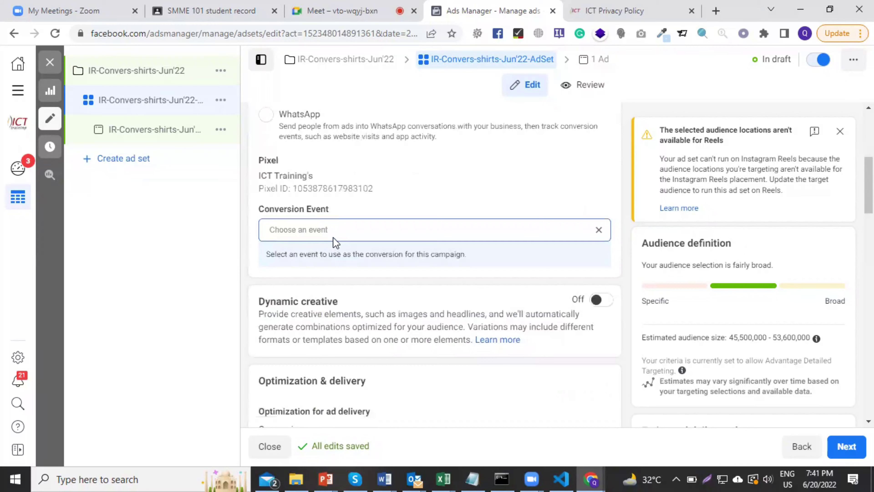
left_click(323, 231)
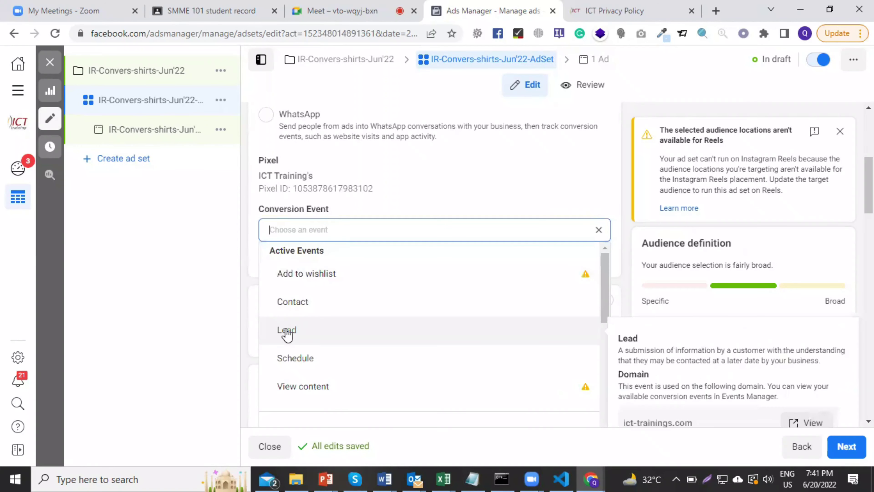
scroll(283, 334, "down", 5)
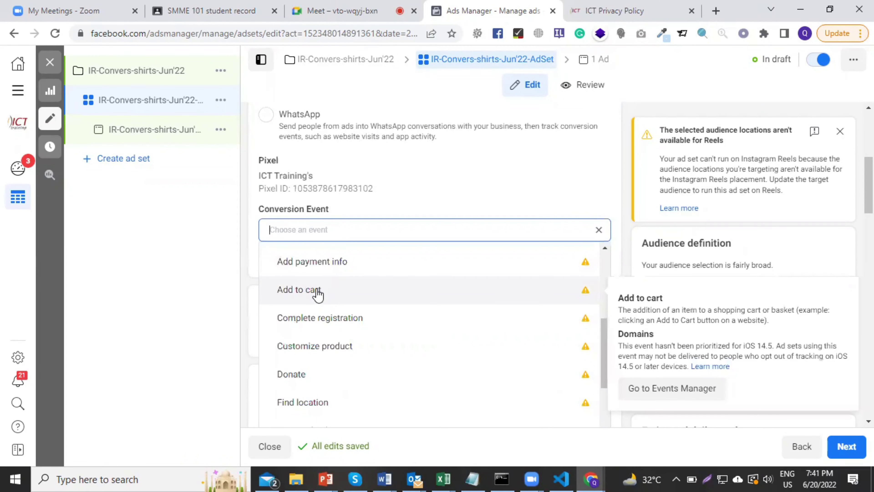
left_click(318, 293)
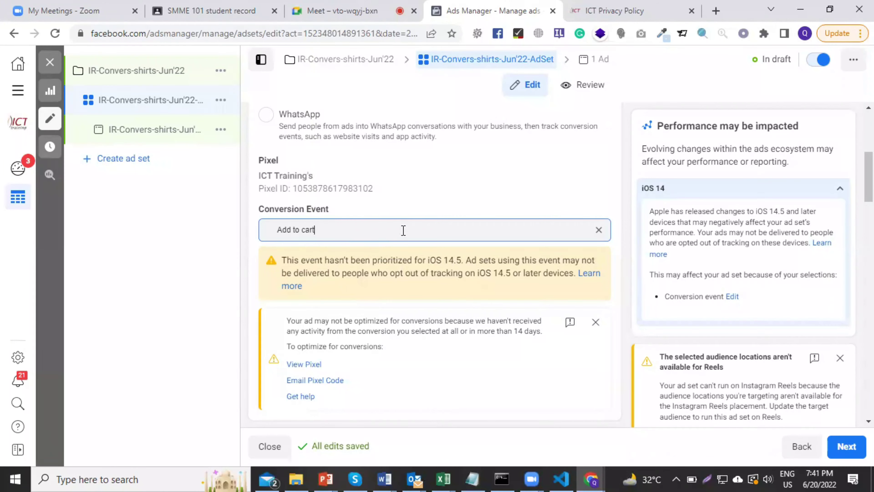
Look through the ad set's optimization, budget and schedule, audience and placement sections
scroll(456, 262, "down", 5)
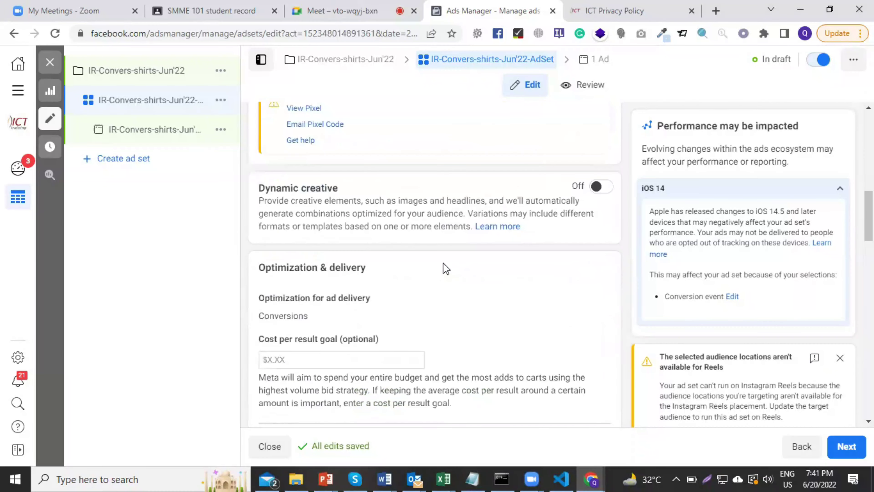
scroll(444, 265, "down", 4)
scroll(439, 263, "down", 5)
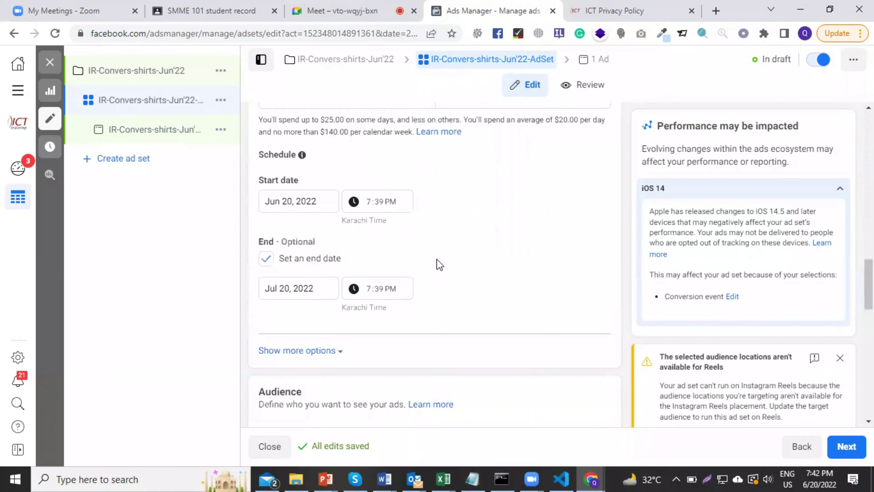
scroll(438, 261, "down", 10)
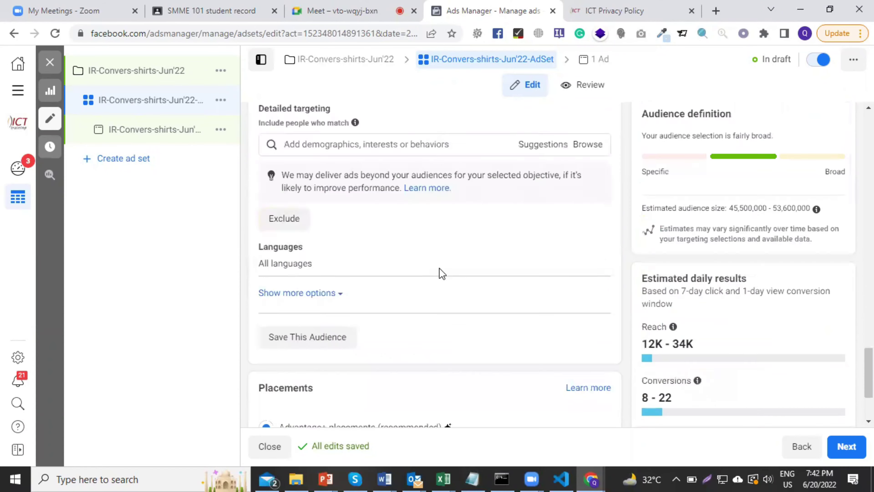
scroll(442, 274, "down", 3)
scroll(440, 274, "up", 15)
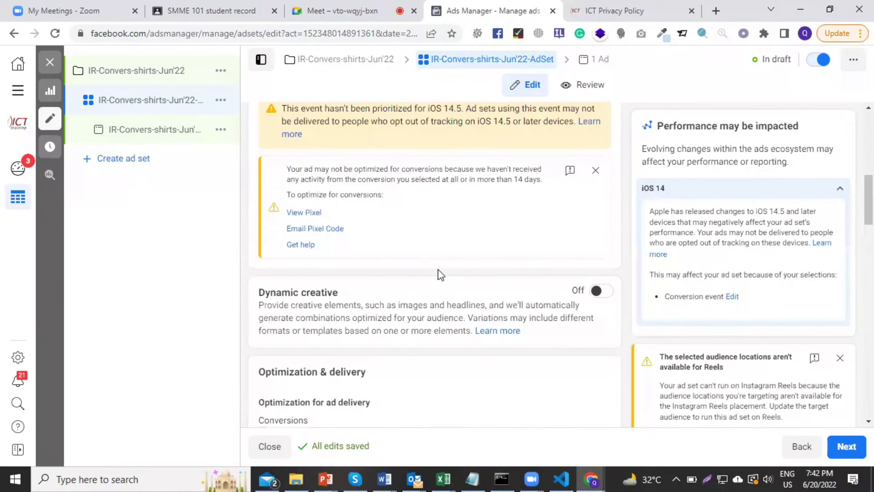
Switch the ad set's conversion event location to App and back to Website
scroll(438, 274, "up", 10)
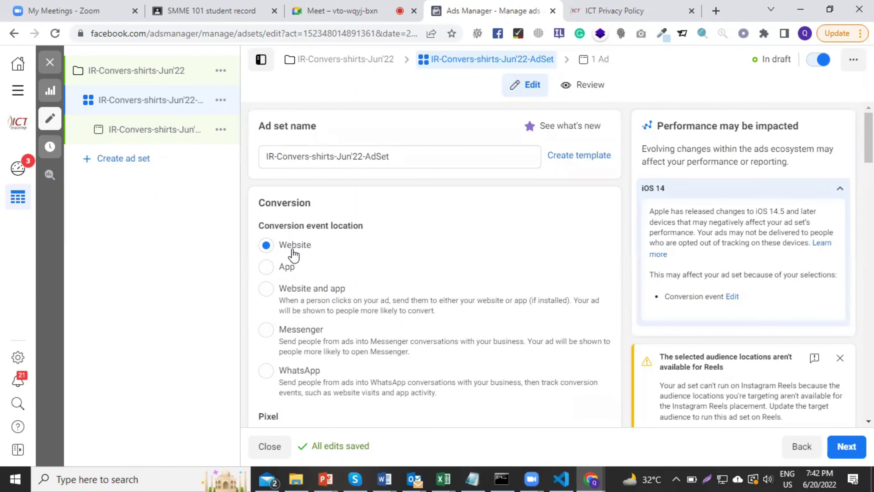
left_click(266, 272)
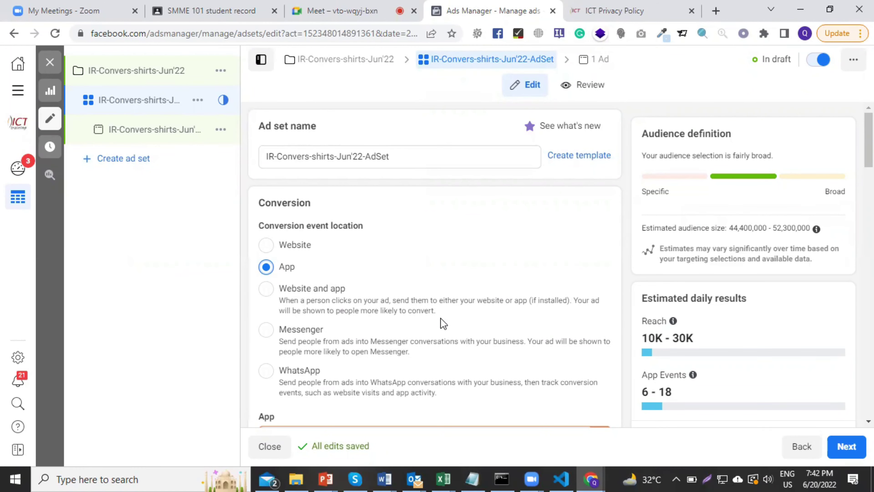
left_click(268, 246)
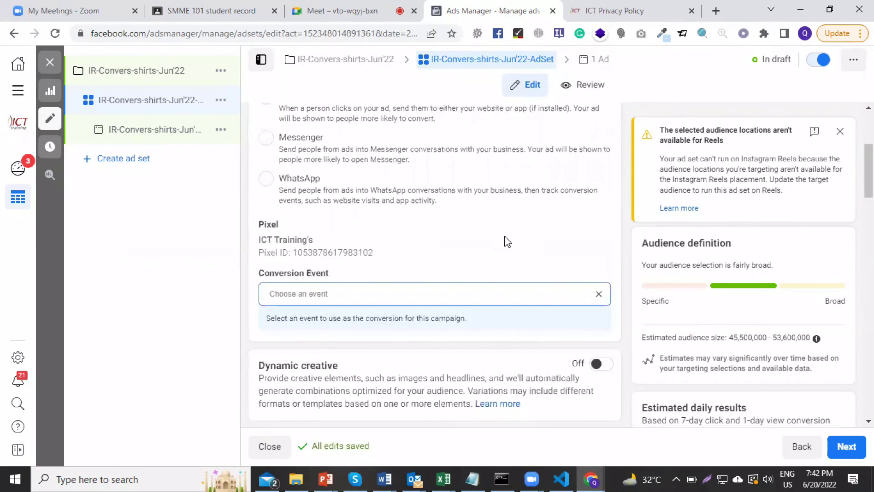
Select Purchase as the ad set's conversion event
left_click(599, 298)
scroll(443, 343, "down", 2)
scroll(443, 343, "down", 2)
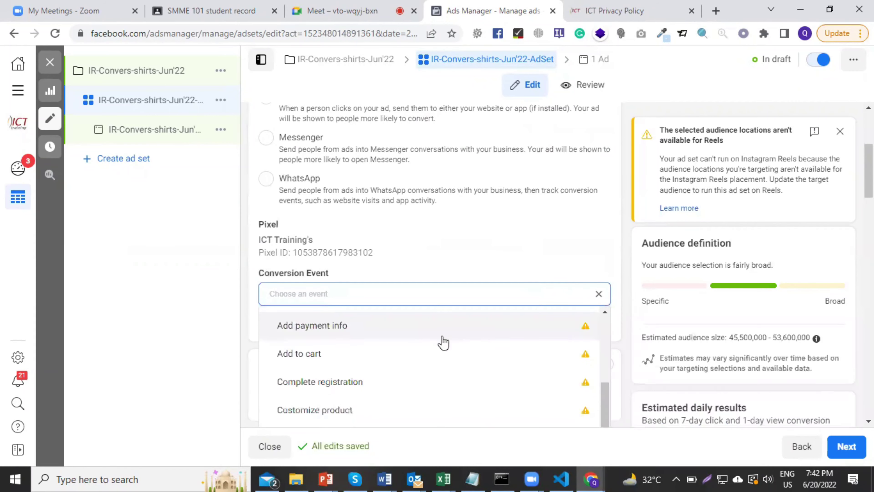
scroll(444, 343, "up", 1)
scroll(443, 342, "down", 5)
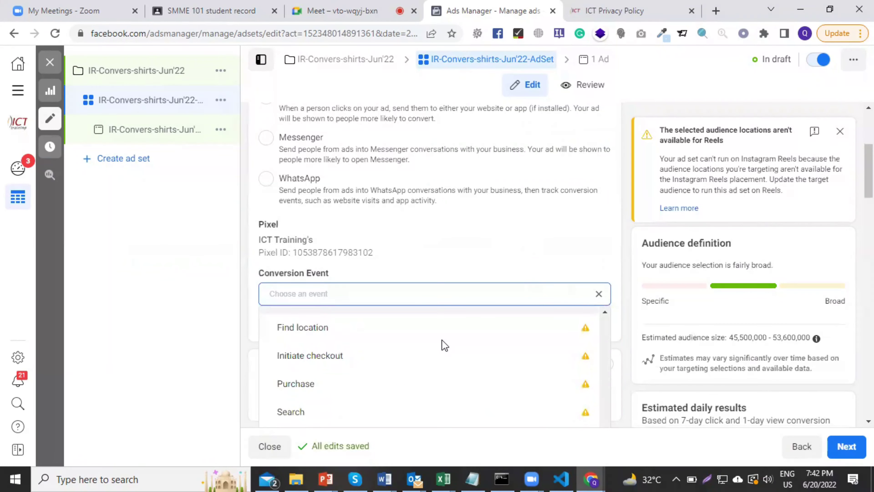
mouse_move(381, 240)
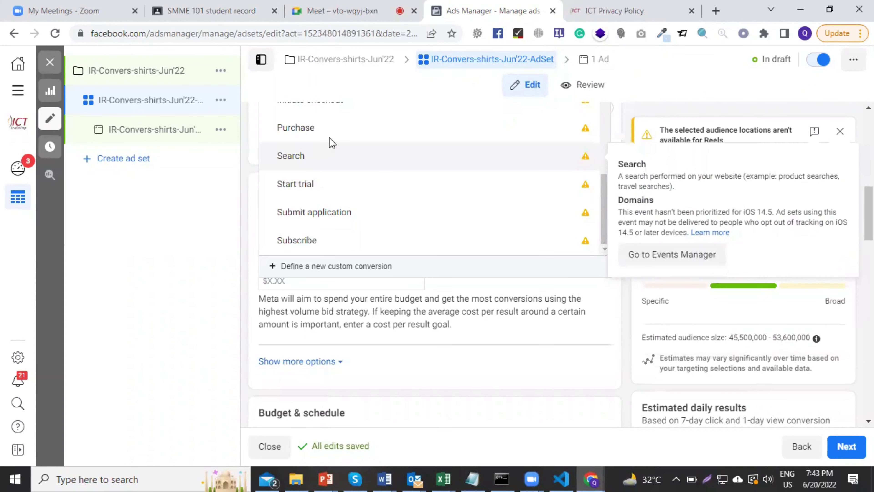
left_click(320, 127)
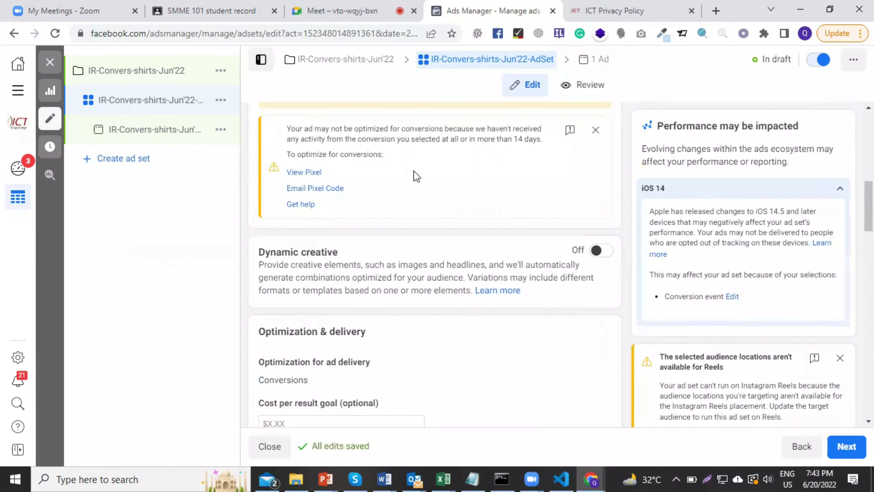
Leave the remaining ad set settings as they are and continue to the ad setup
scroll(430, 175, "down", 12)
scroll(435, 186, "down", 10)
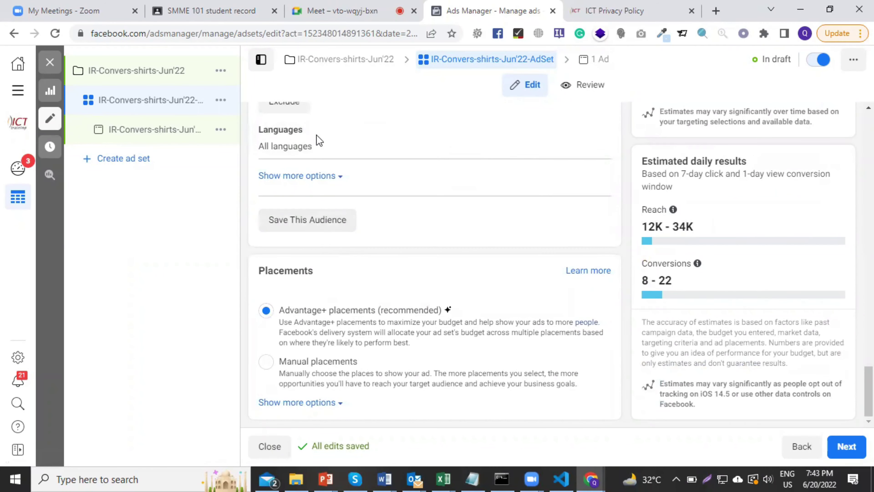
left_click(846, 447)
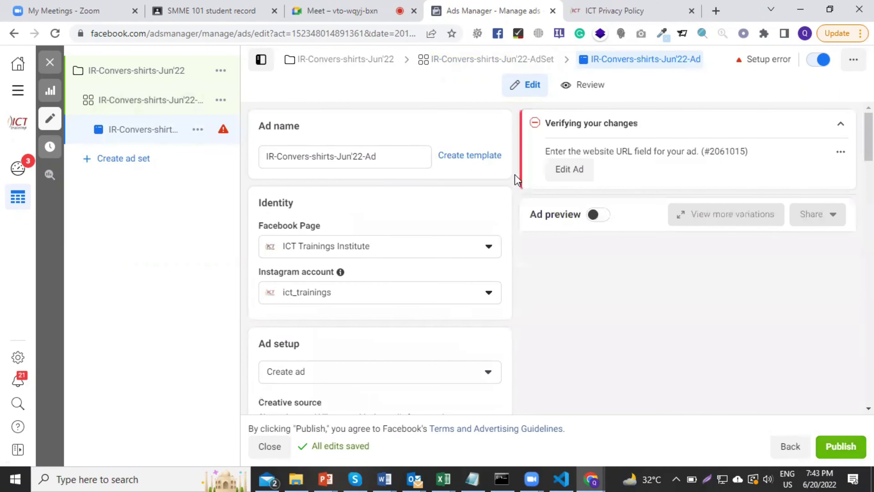
scroll(384, 173, "down", 6)
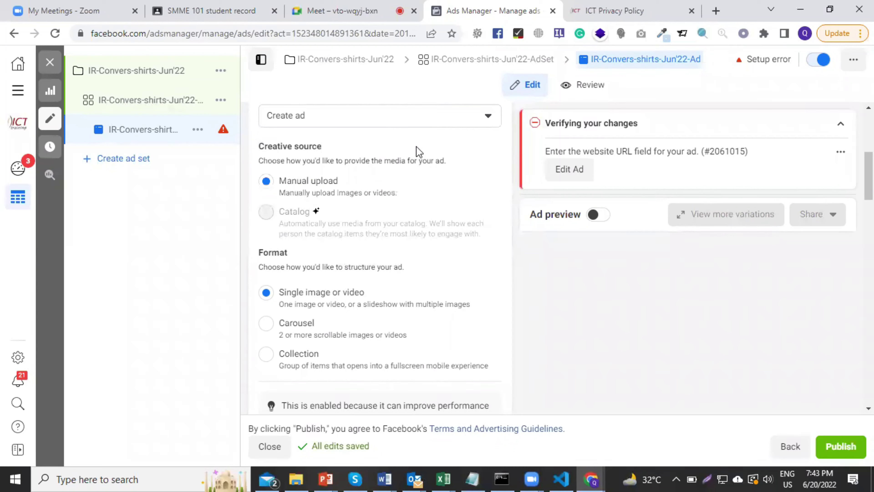
scroll(420, 147, "down", 1)
scroll(420, 146, "down", 15)
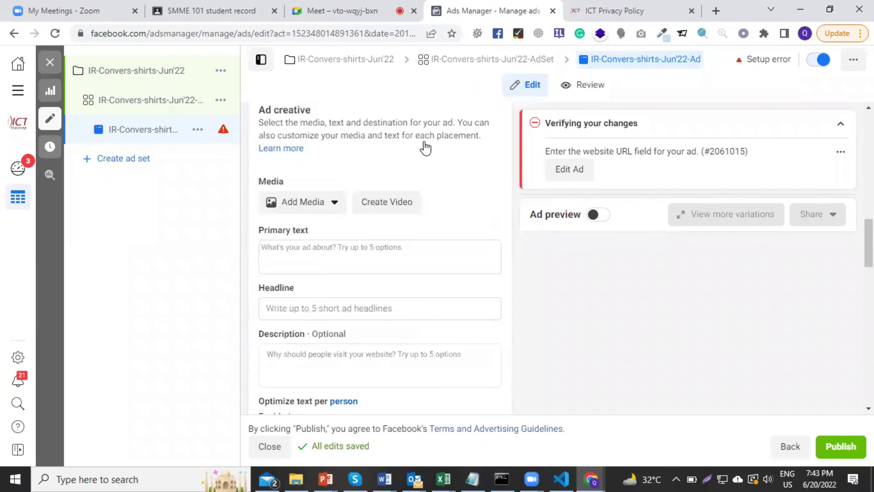
scroll(429, 139, "down", 5)
scroll(429, 139, "up", 3)
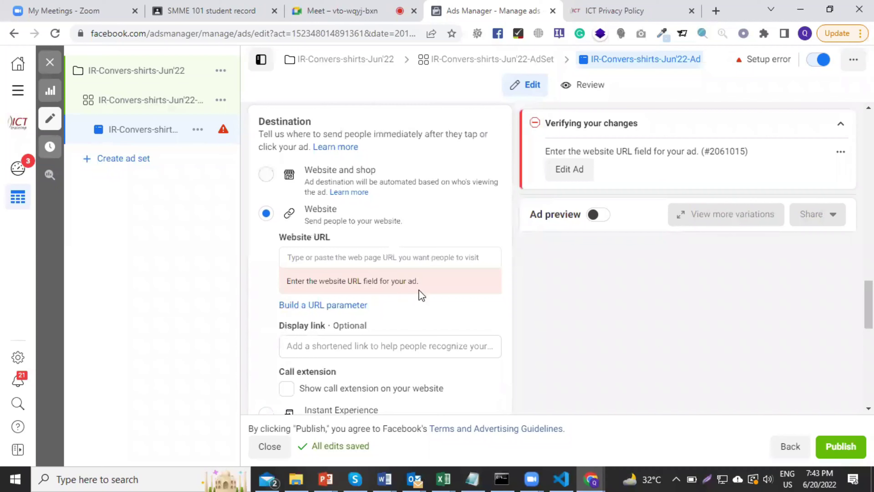
left_click(375, 256)
type("https://ict-tr")
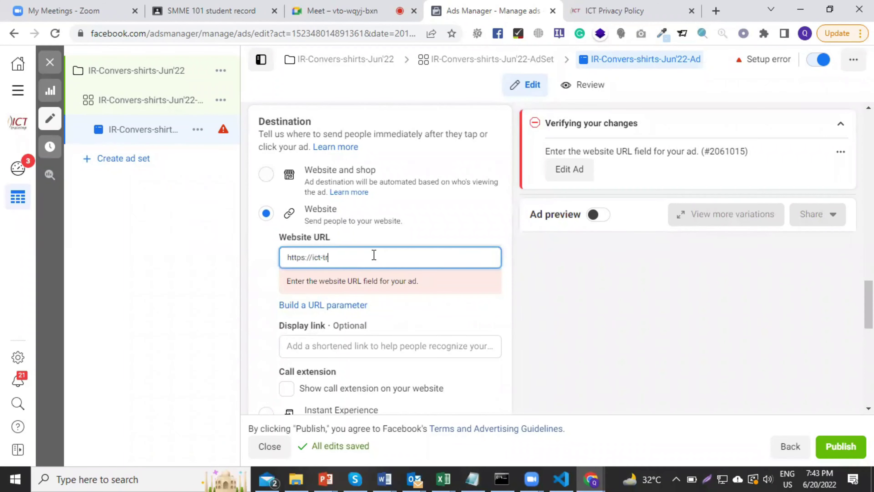
type("ainings.com/")
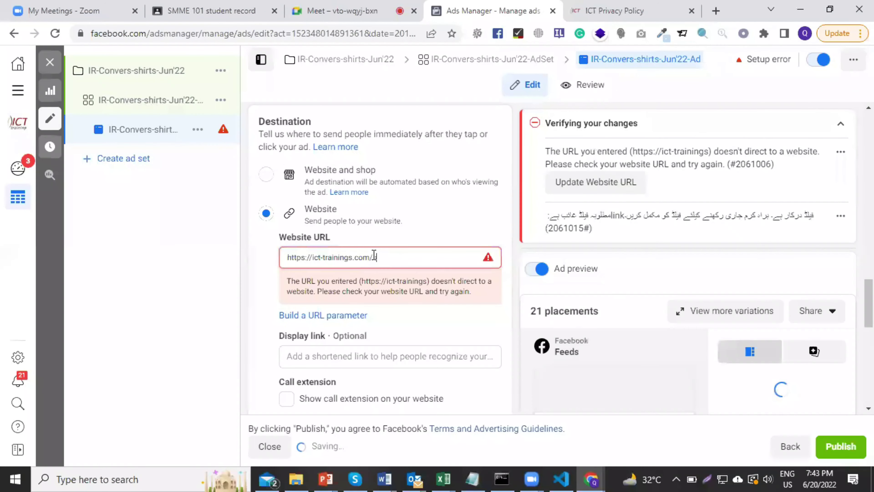
type("sum")
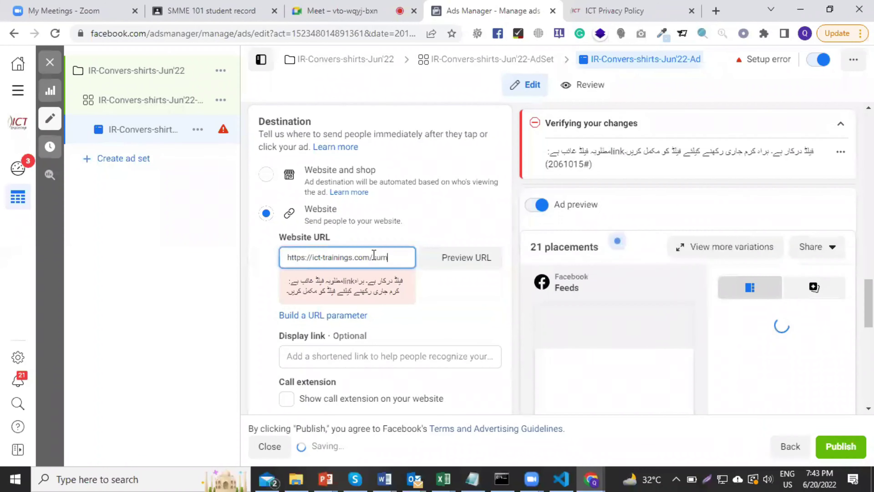
type("mercamp")
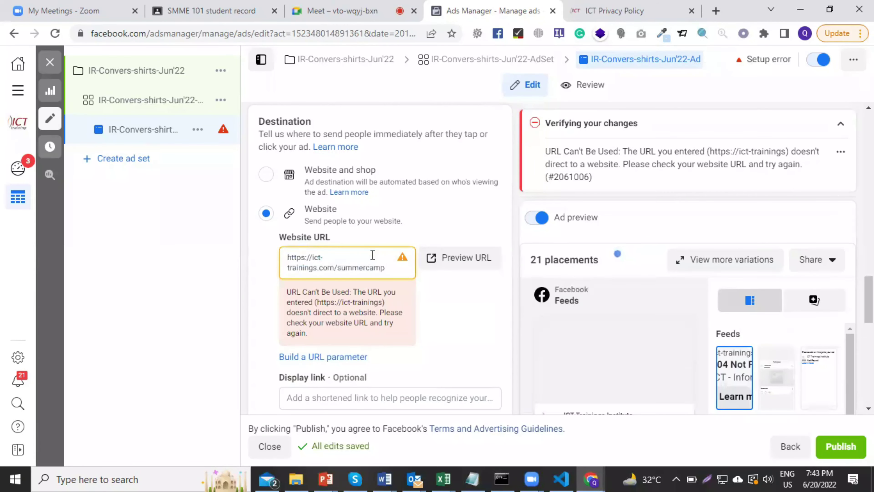
left_click(402, 261)
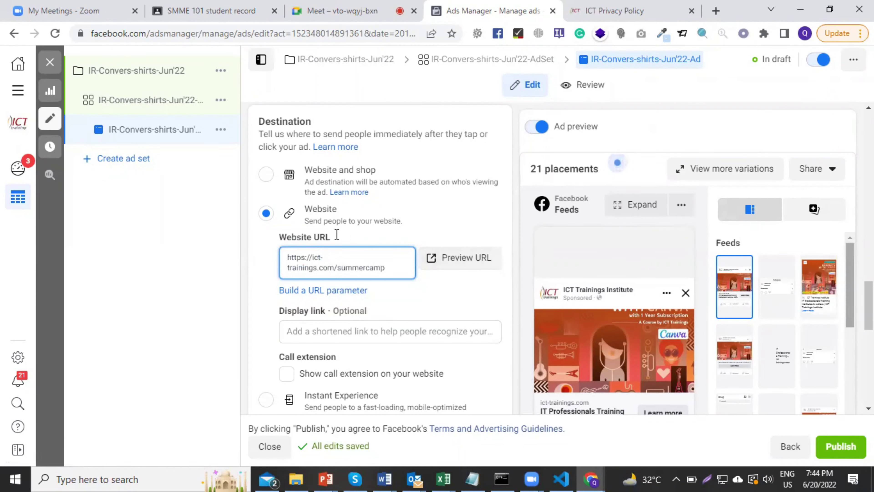
Enable the call extension for the ad's website destination and fill in the phone number with country code +92
scroll(347, 220, "up", 12)
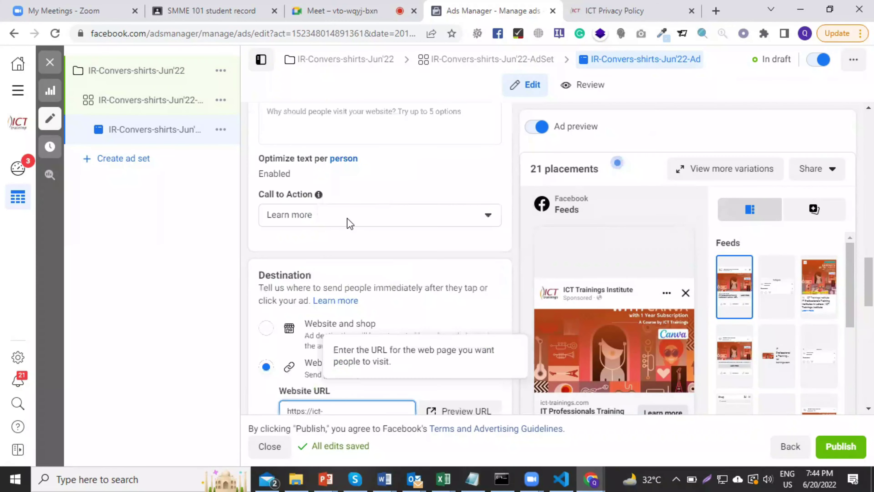
scroll(371, 235, "down", 10)
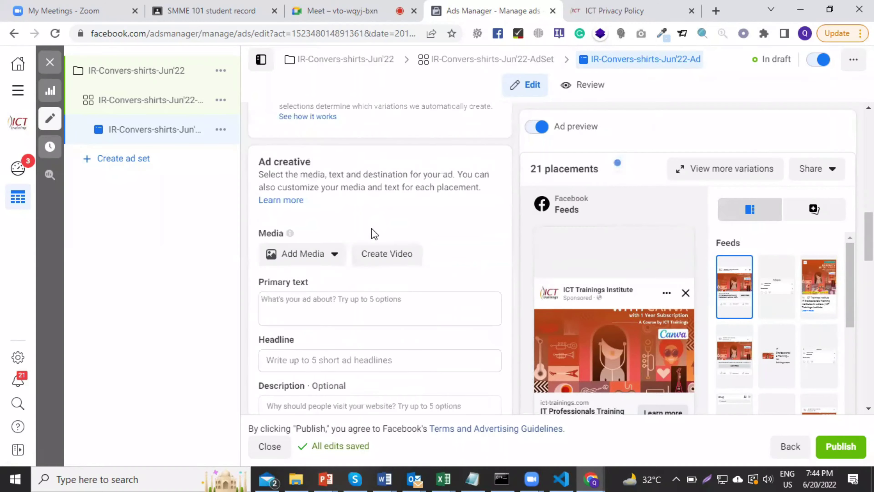
scroll(372, 229, "down", 12)
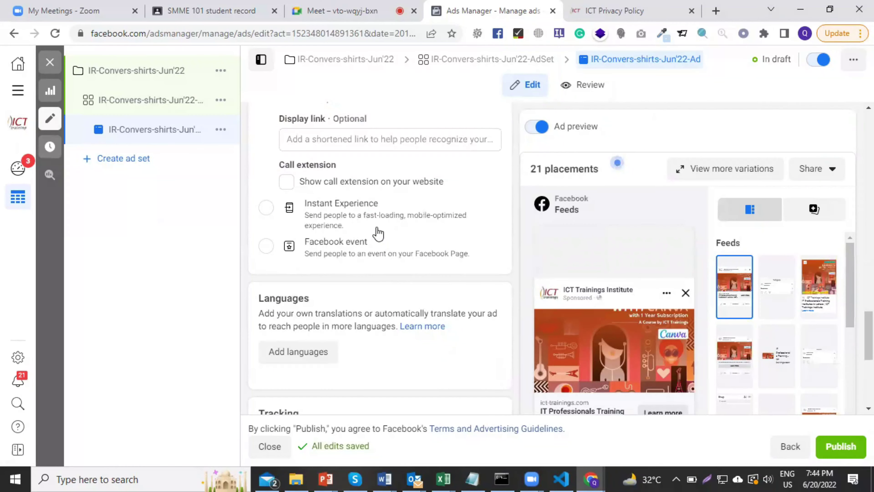
scroll(388, 235, "up", 3)
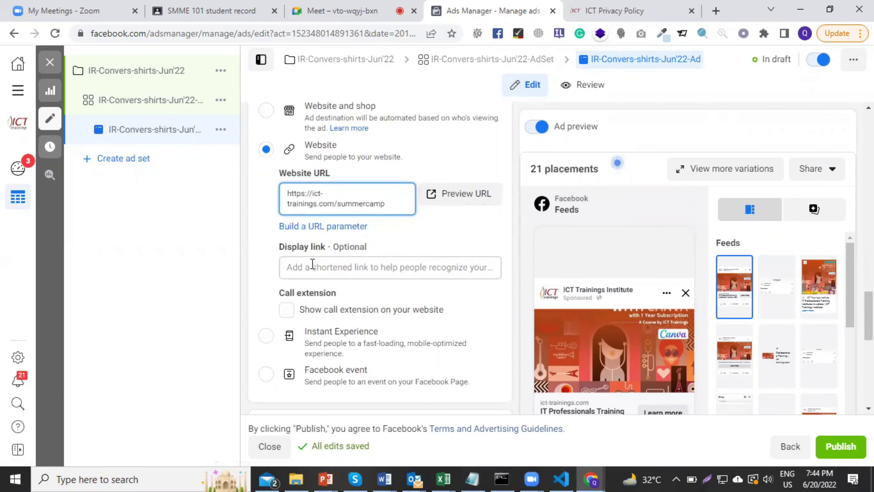
scroll(312, 264, "down", 5)
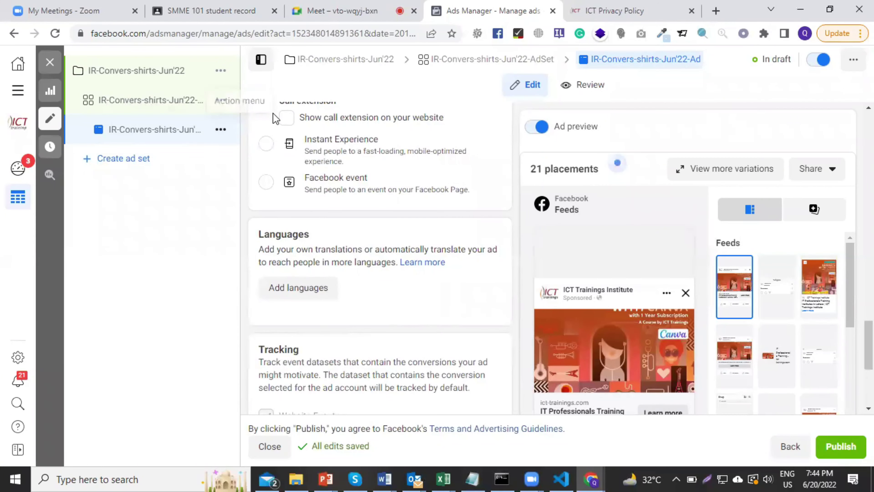
left_click(286, 119)
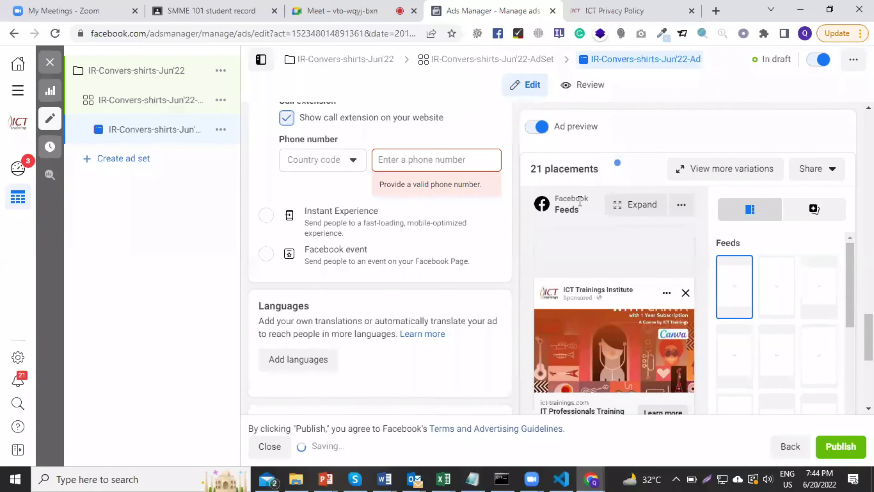
left_click(462, 161)
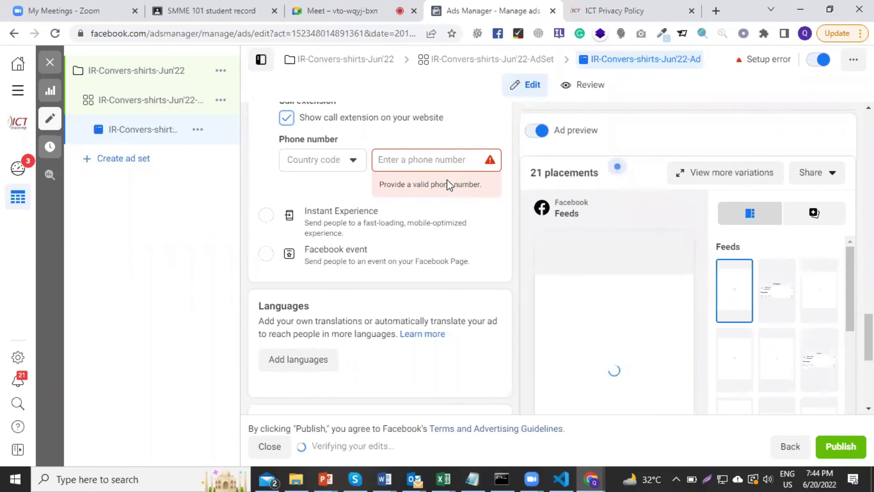
left_click(447, 185)
scroll(469, 133, "up", 2)
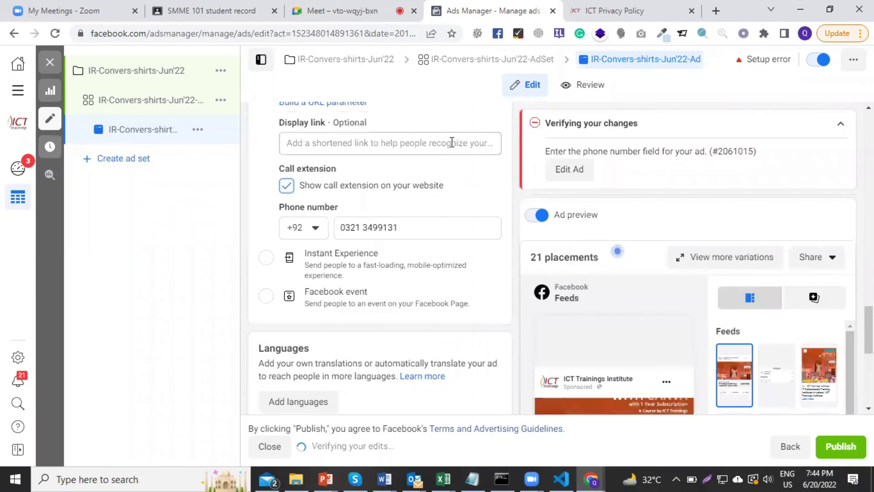
scroll(451, 142, "up", 2)
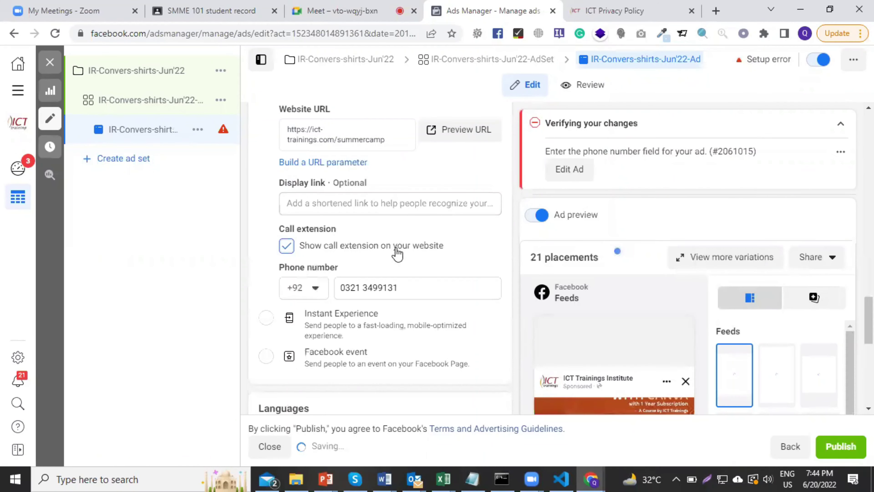
Change the ad's destination from Website to Instant Experience
scroll(390, 252, "down", 4)
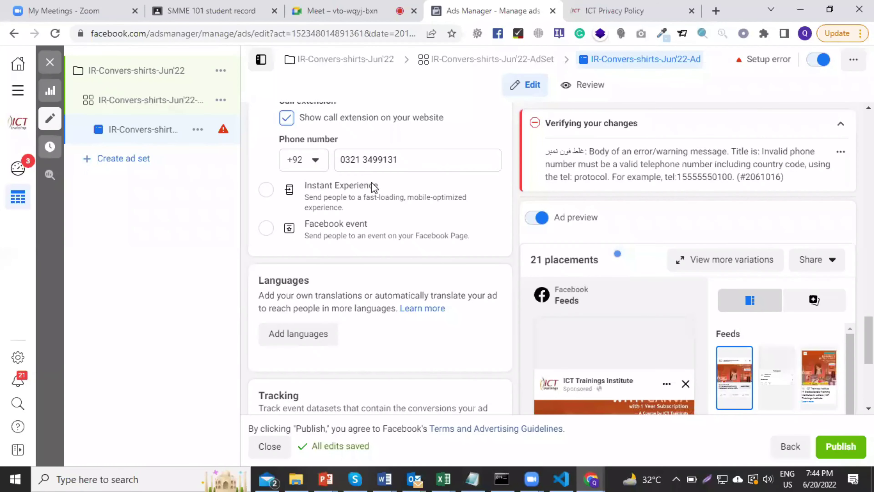
scroll(411, 196, "up", 3)
scroll(410, 196, "up", 5)
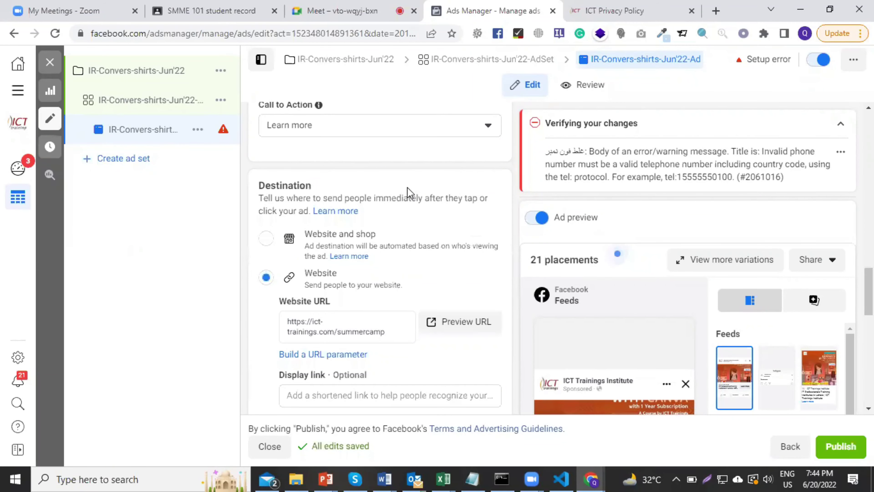
scroll(512, 369, "down", 6)
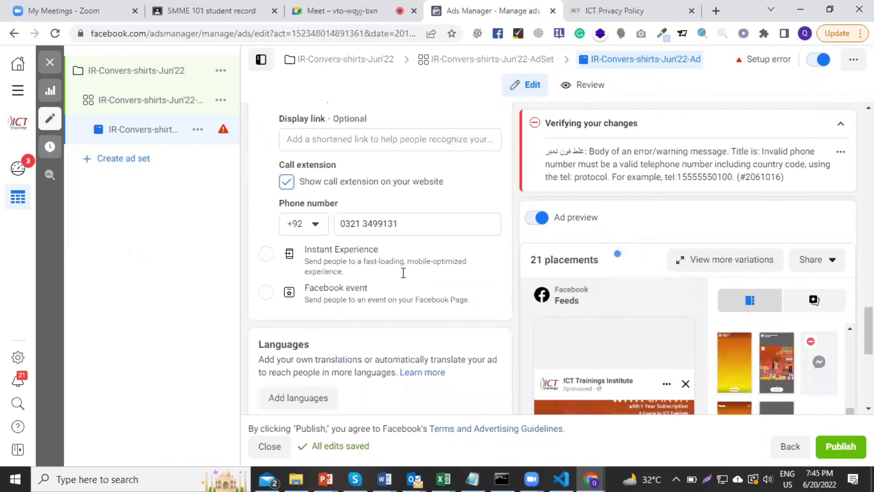
scroll(405, 279, "down", 6)
scroll(405, 279, "up", 3)
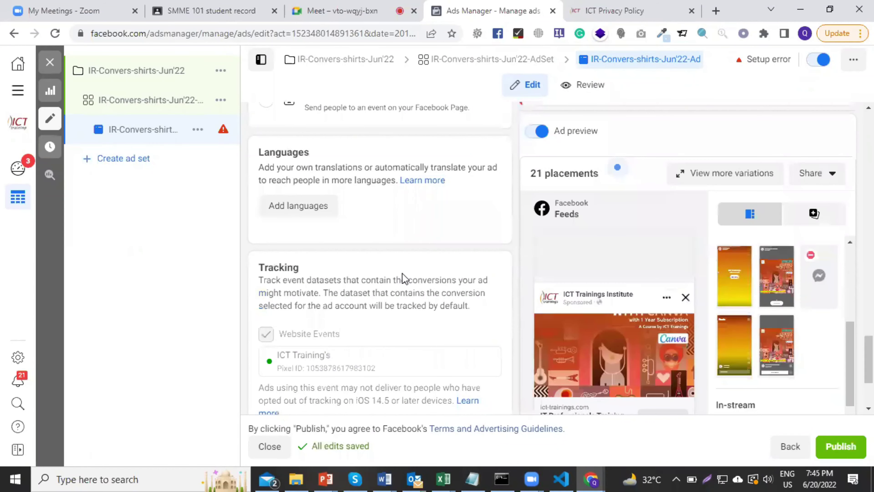
scroll(414, 262, "up", 7)
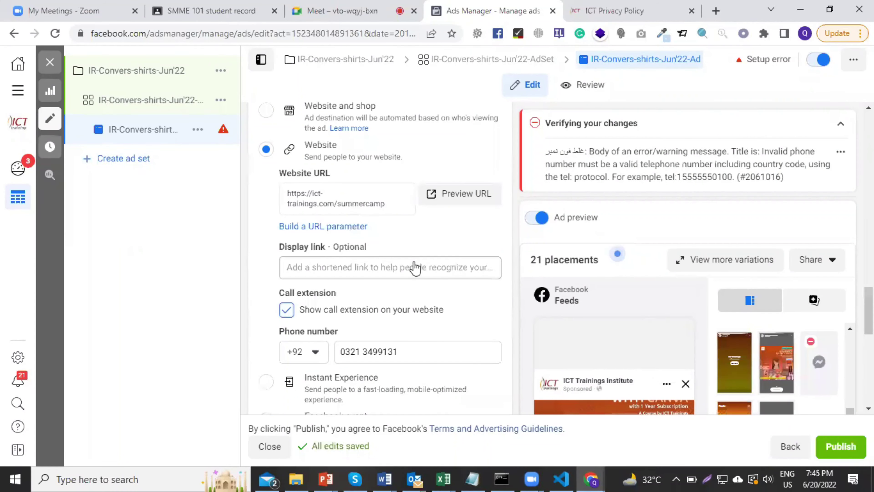
scroll(260, 249, "down", 3)
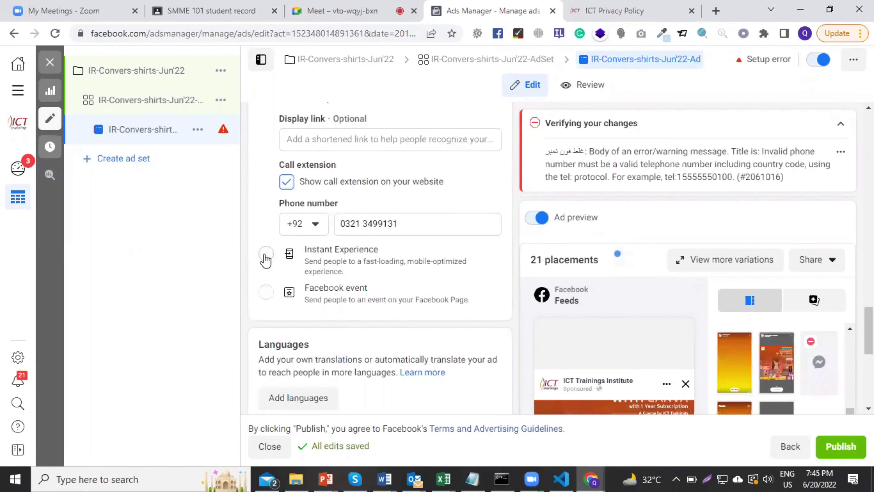
left_click(266, 254)
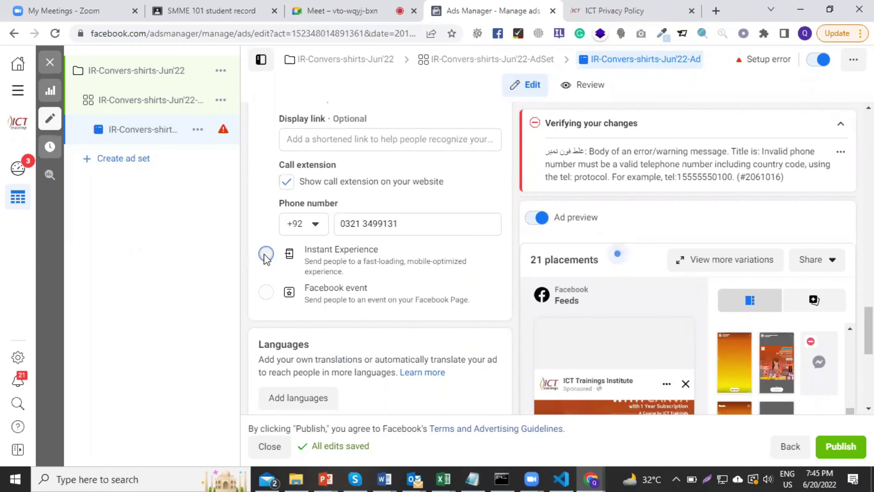
scroll(264, 254, "down", 5)
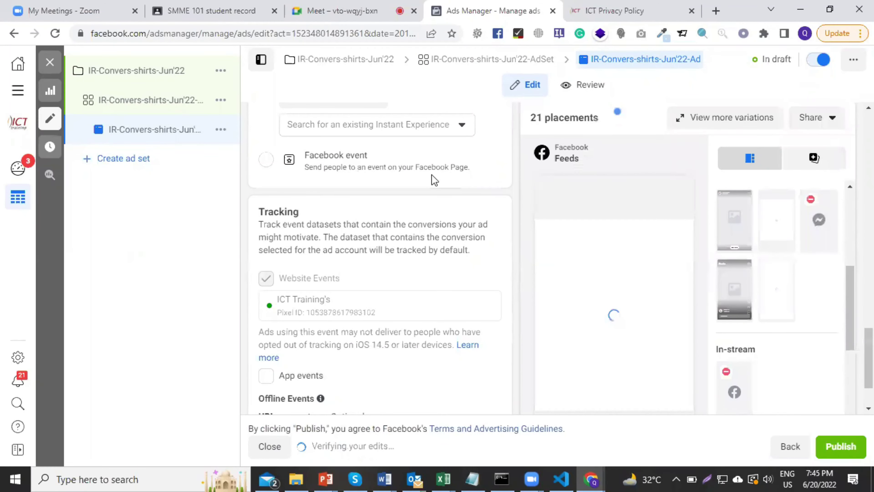
scroll(432, 177, "up", 4)
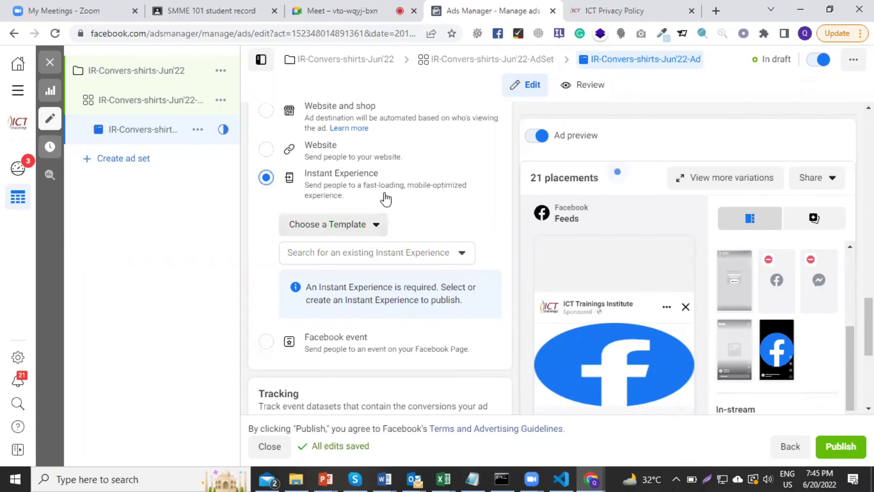
Choose the existing Instant Experience "Learn Web Development With ICT" for the ad's destination
scroll(384, 197, "up", 3)
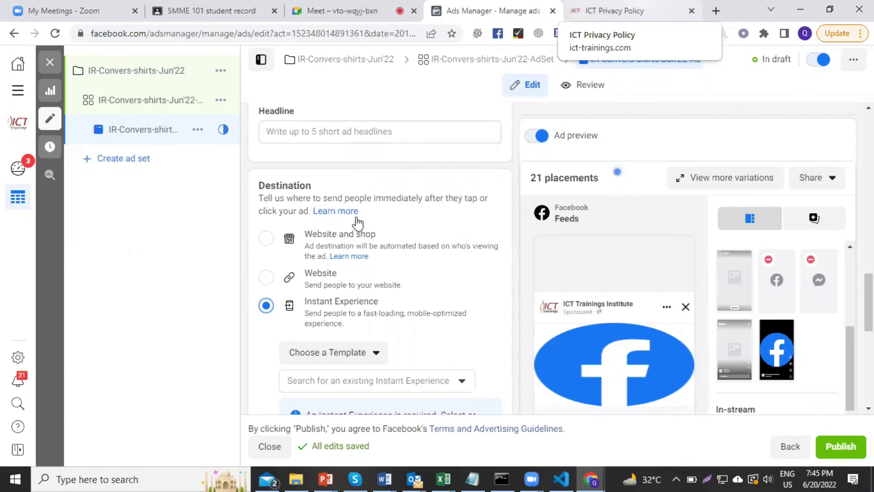
scroll(356, 320, "down", 5)
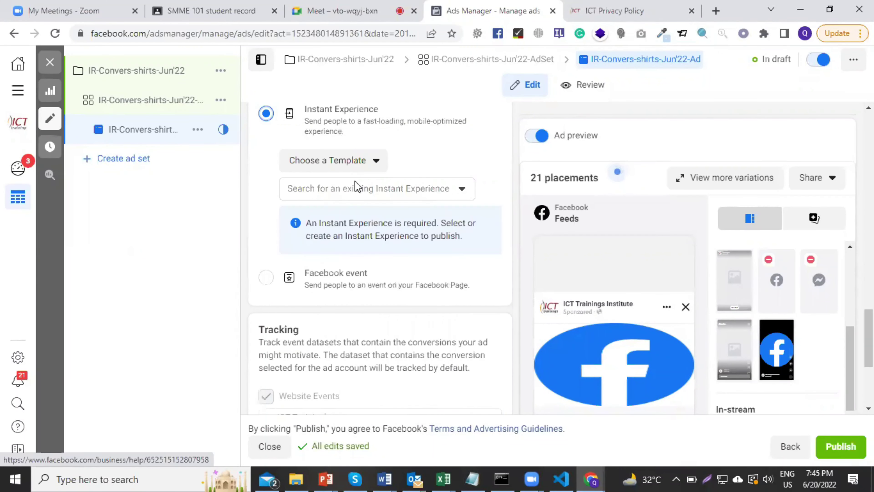
left_click(465, 187)
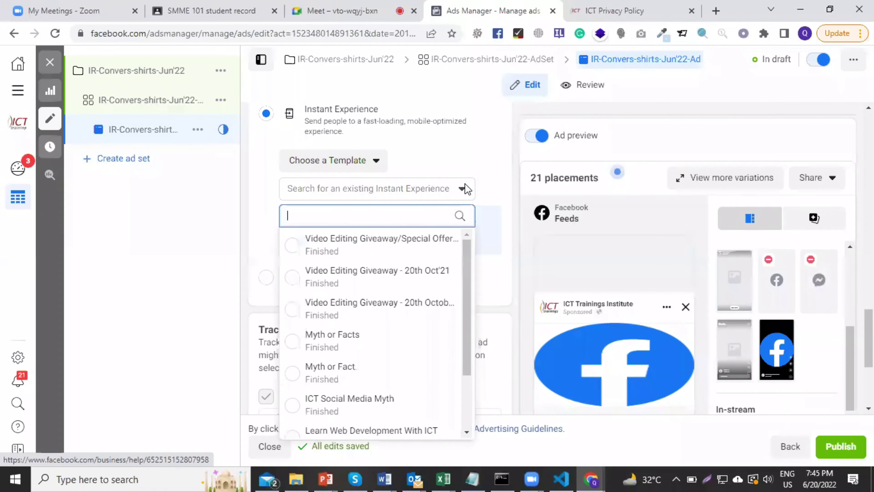
left_click_drag(465, 256, 467, 320)
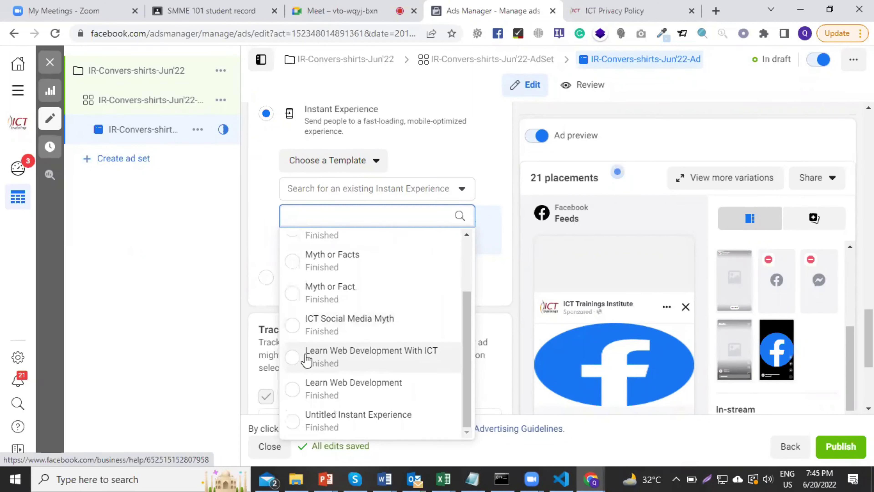
left_click(405, 355)
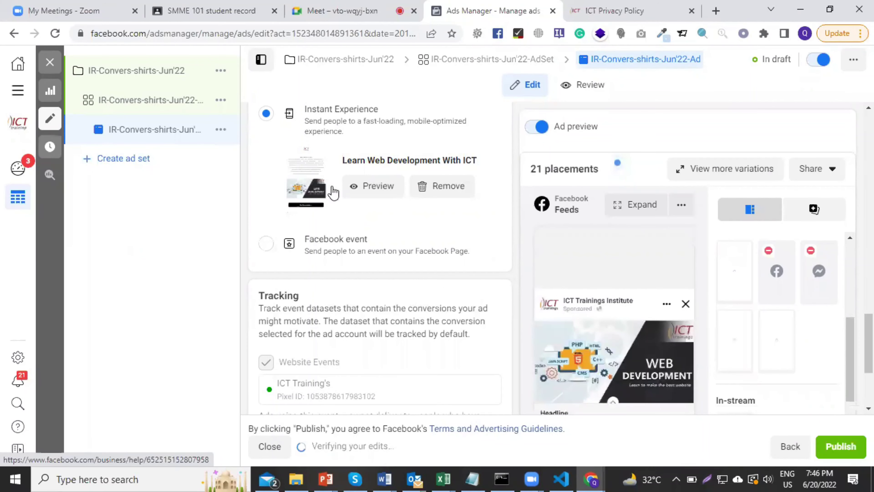
Switch the ad's destination back to Website
scroll(332, 190, "up", 3)
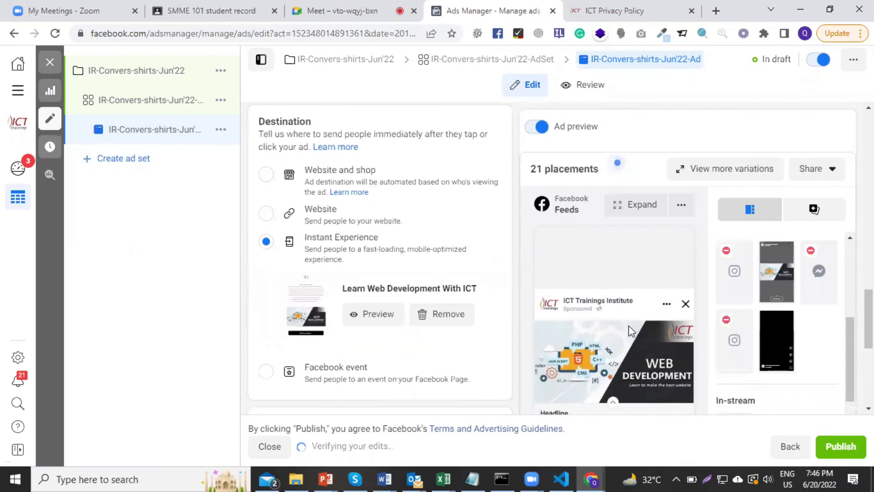
scroll(628, 326, "down", 5)
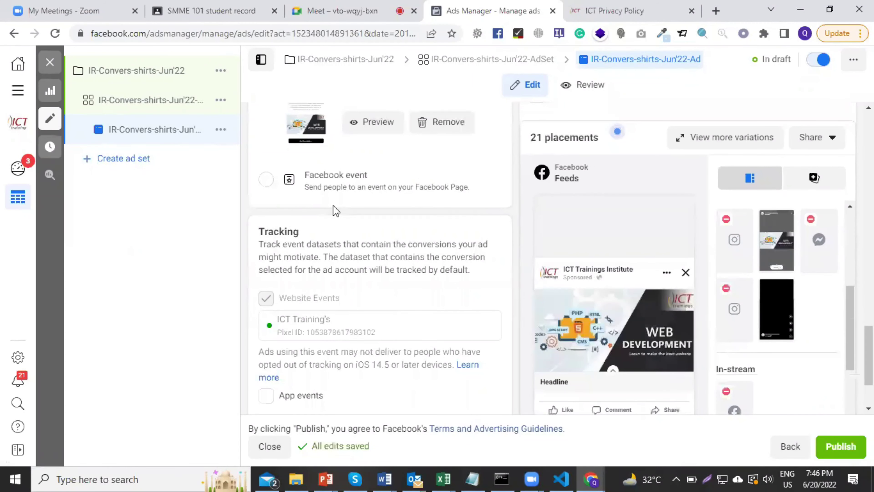
scroll(310, 248, "up", 6)
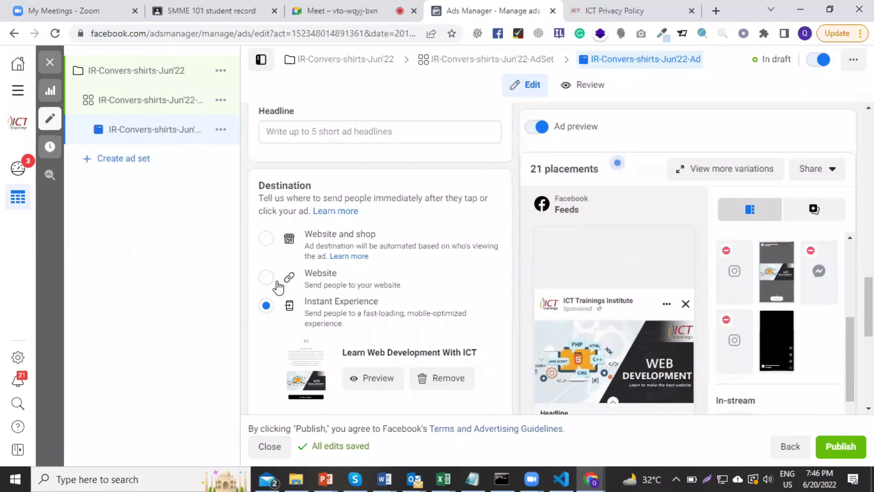
left_click(267, 277)
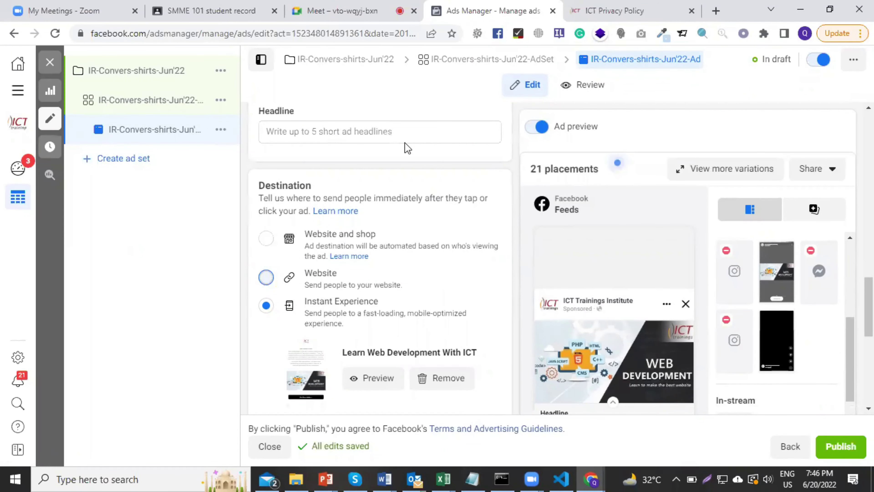
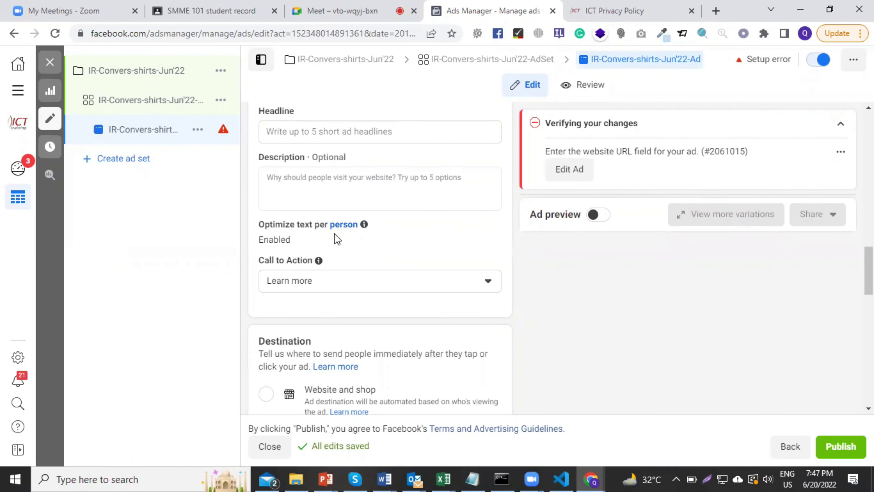
Review the ad's Website destination, Languages, Tracking and Ad creative settings
scroll(379, 248, "down", 5)
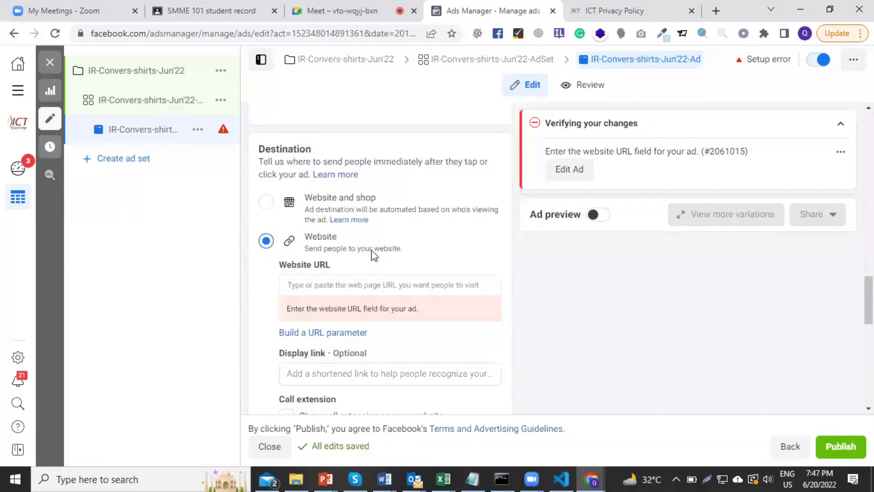
scroll(380, 248, "down", 5)
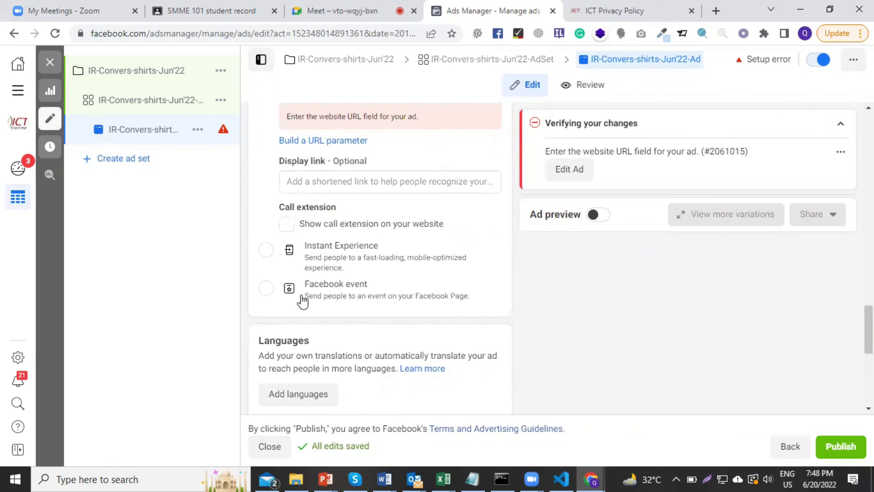
scroll(298, 258, "down", 1)
scroll(309, 247, "down", 3)
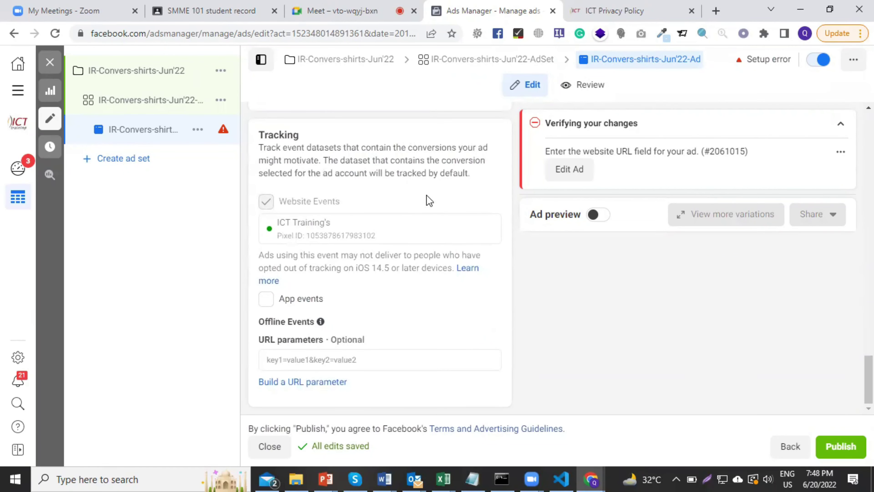
scroll(392, 241, "up", 9)
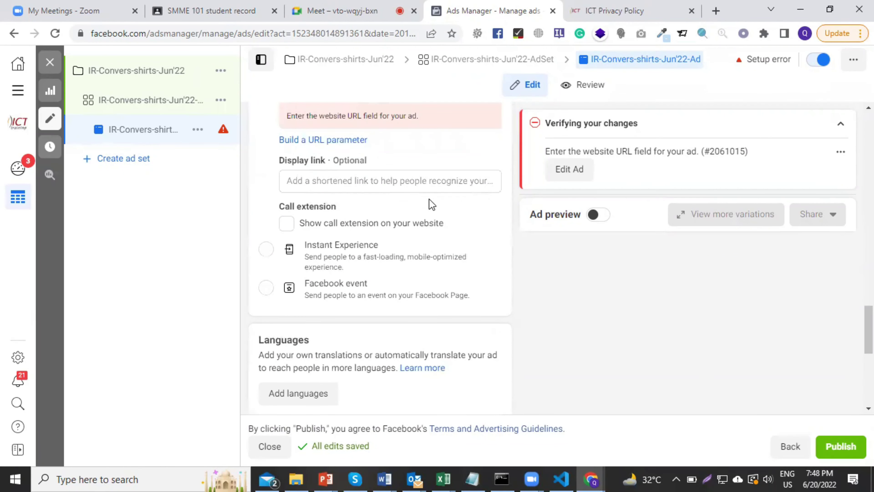
scroll(430, 204, "up", 5)
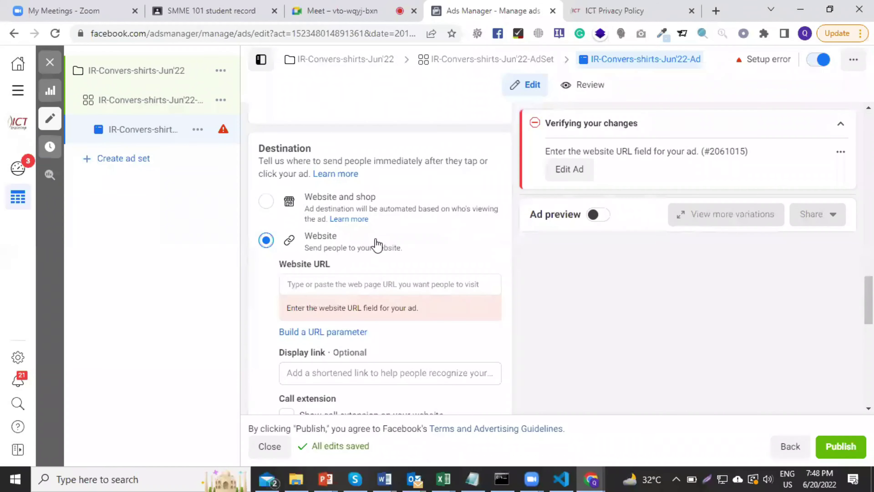
scroll(318, 269, "up", 6)
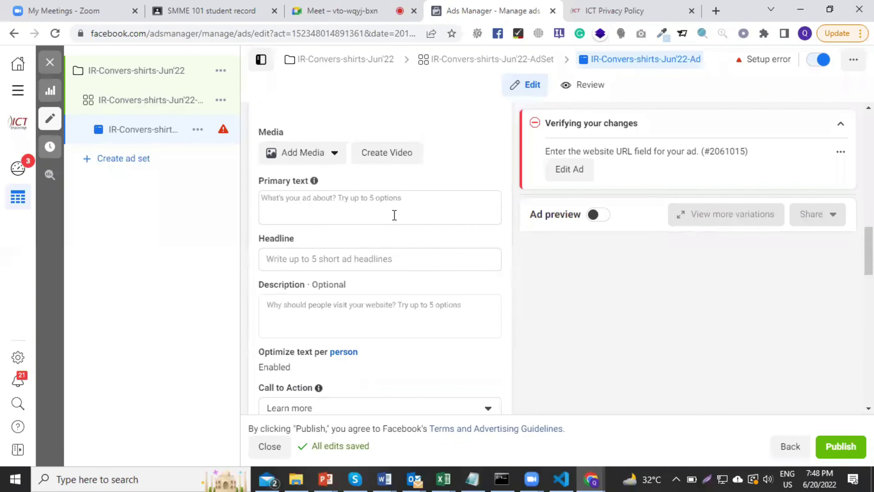
scroll(371, 203, "up", 3)
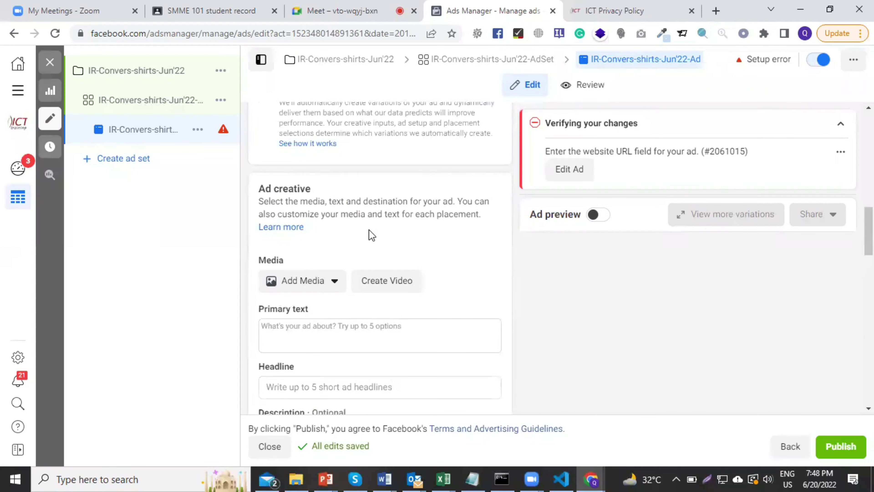
Review the ad's creative text fields, call to action and Website URL destination settings
scroll(369, 231, "down", 6)
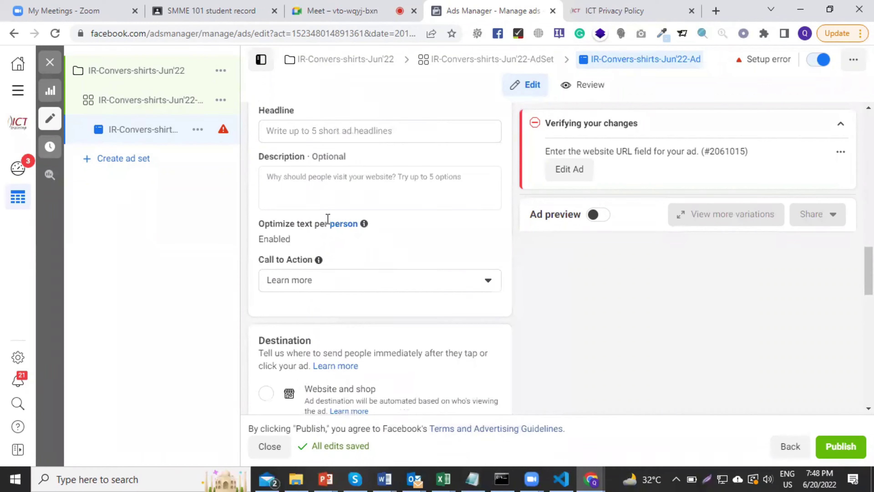
scroll(327, 218, "down", 8)
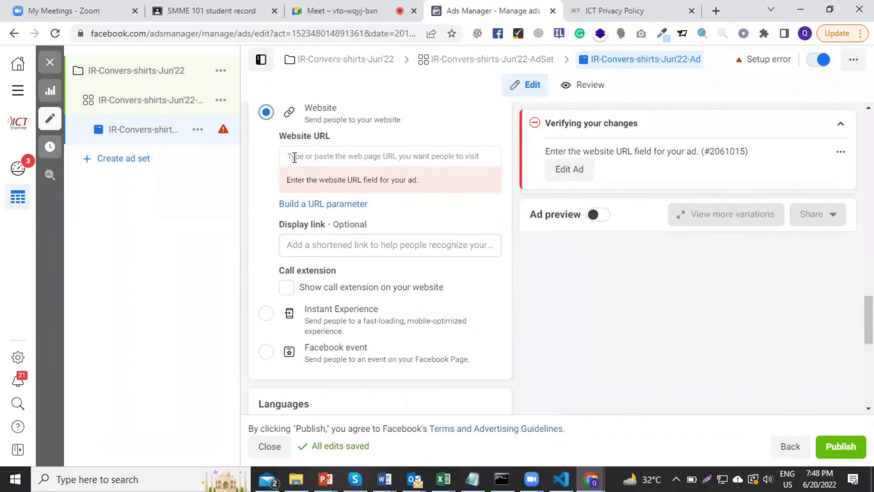
left_click(294, 158)
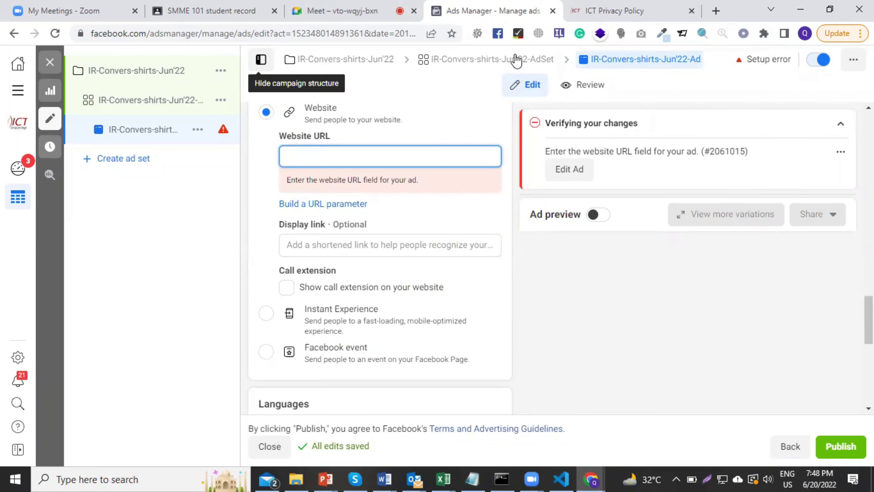
mouse_move(484, 89)
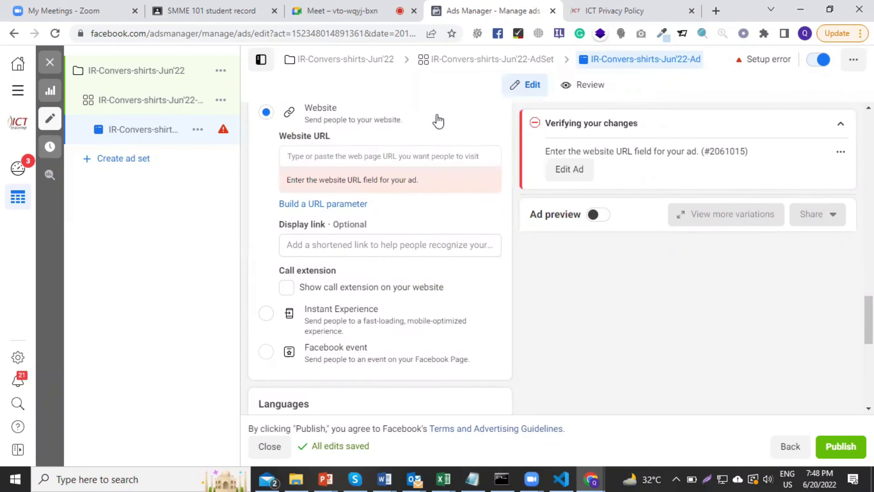
scroll(435, 116, "up", 5)
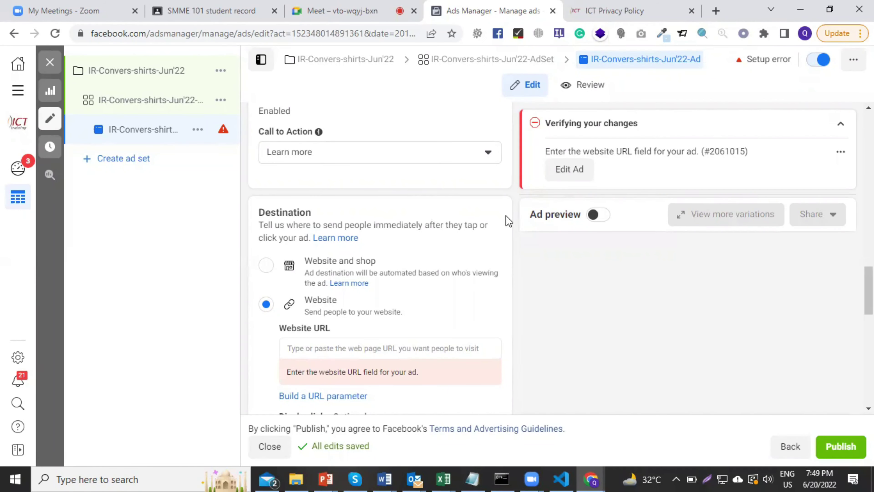
Open ict-trainings.com/summercamp in the ICT Privacy Policy browser tab and look through the landing page's form and courses
left_click(660, 7)
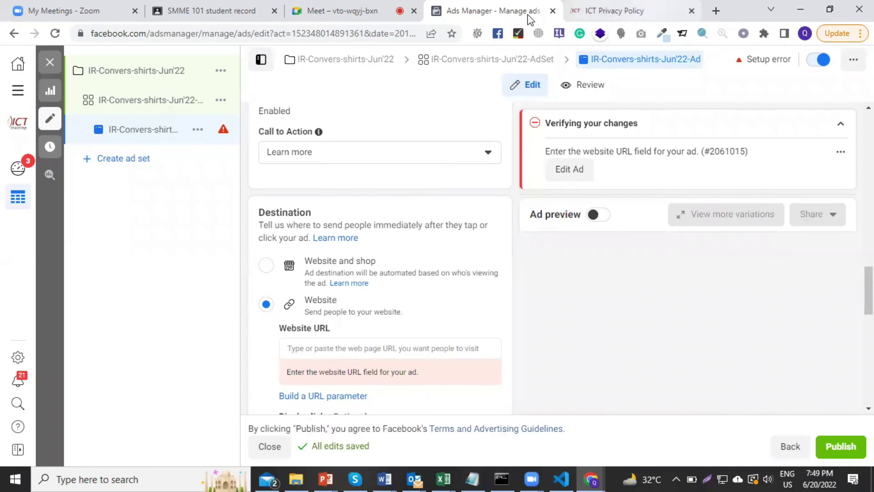
left_click(169, 35)
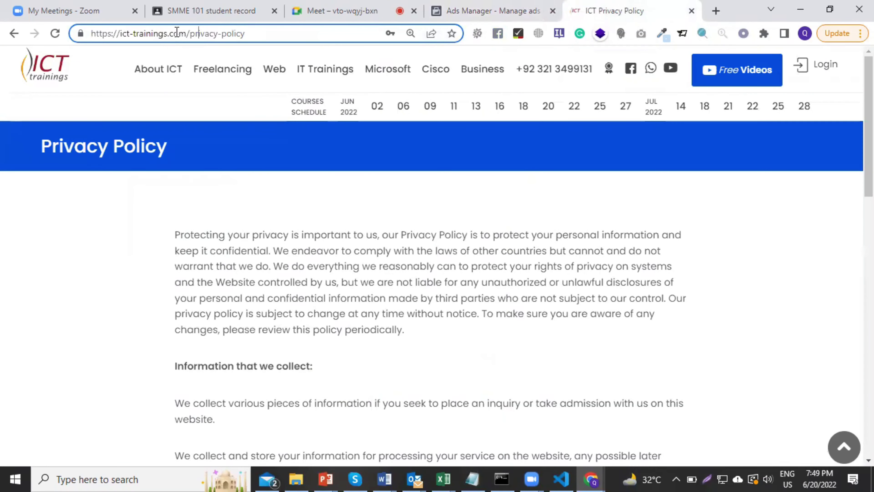
key("shift+End")
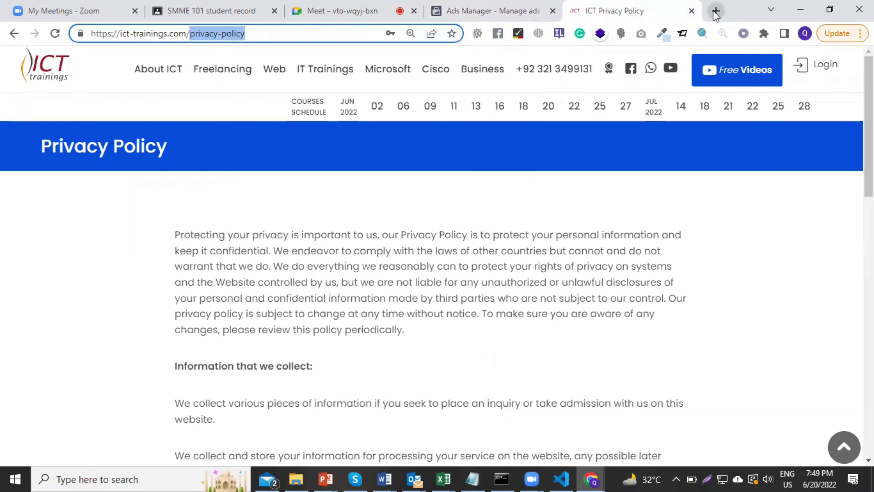
type("summ")
key("Return")
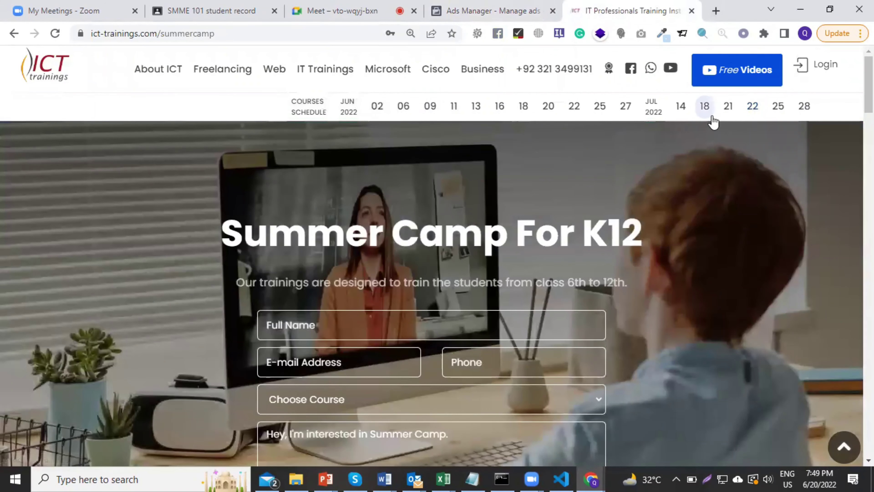
scroll(755, 223, "down", 15)
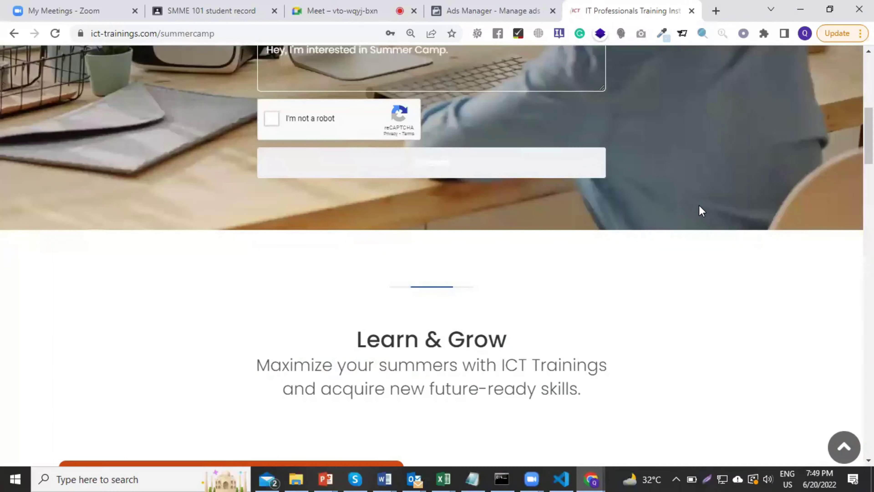
scroll(706, 198, "down", 20)
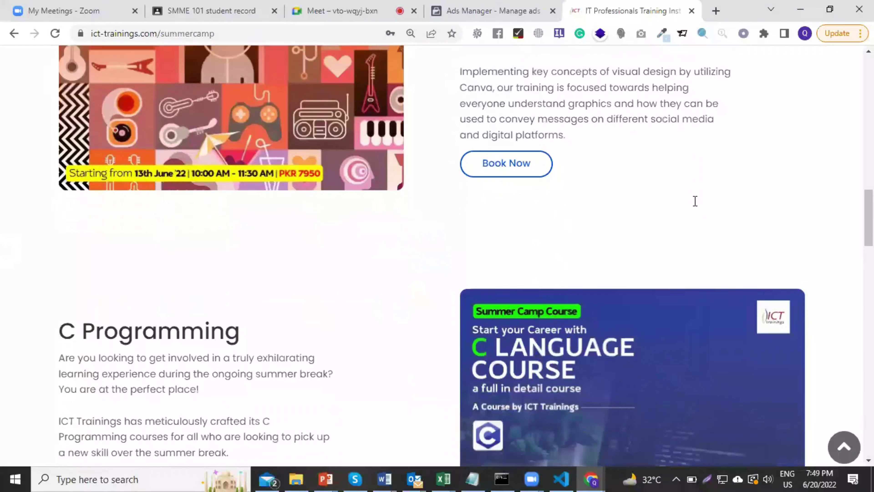
scroll(694, 203, "down", 15)
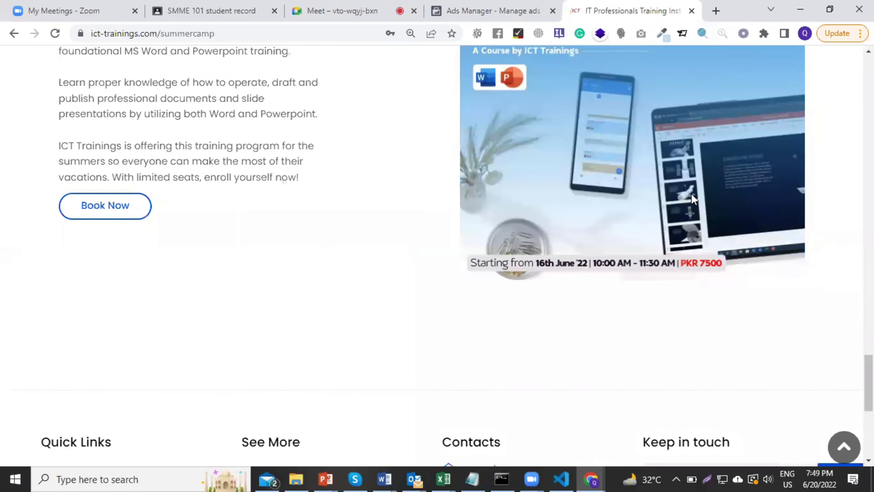
scroll(644, 318, "up", 15)
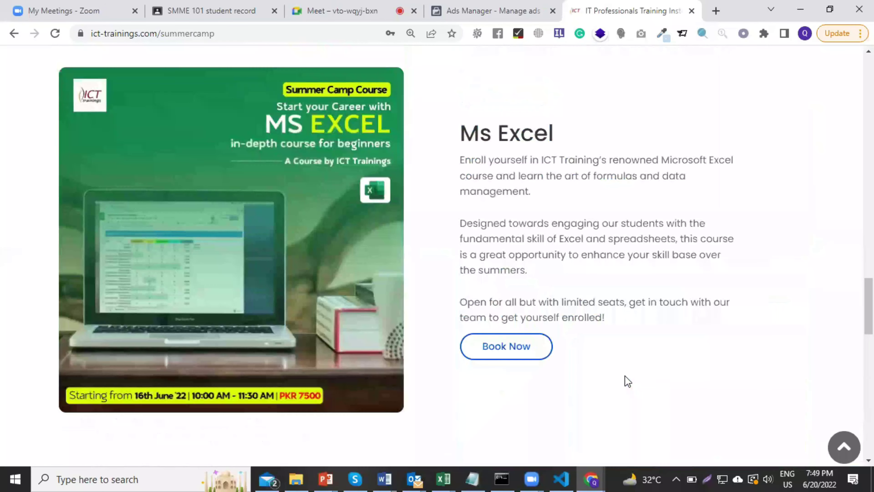
scroll(581, 438, "up", 20)
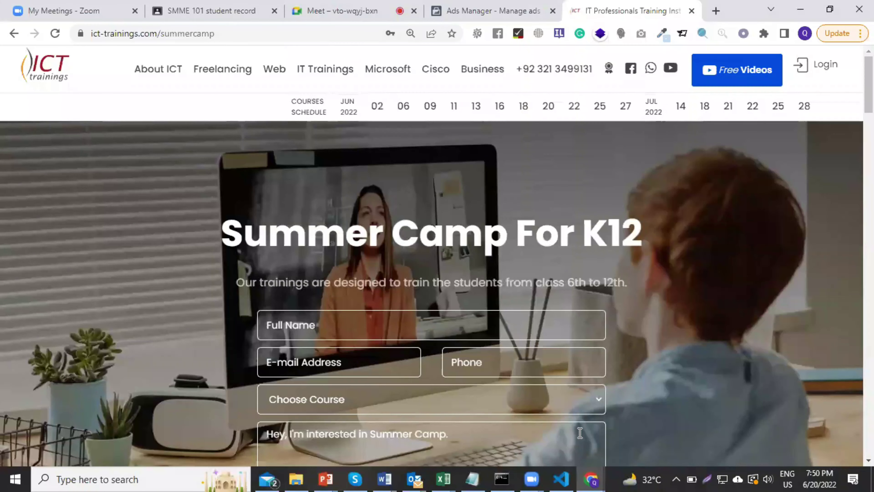
Open mightysoft.co.uk in the same browser tab and look through its mattress topper products as a landing page example
left_click(281, 38)
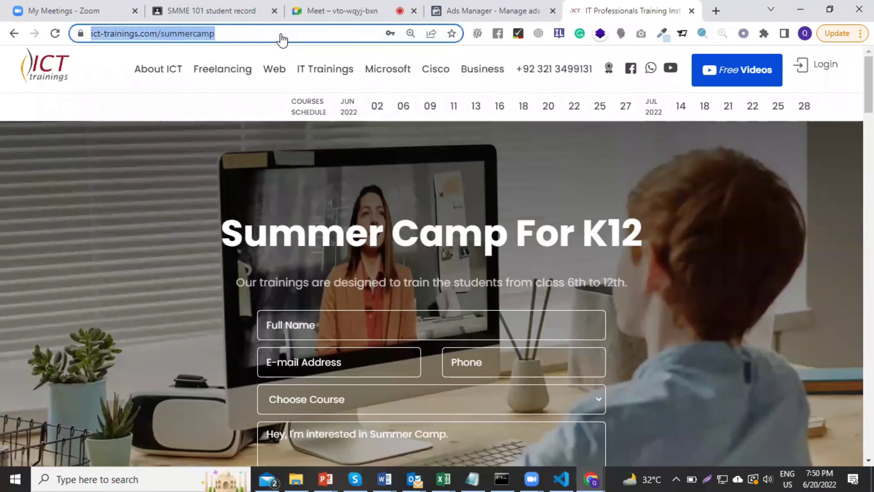
scroll(331, 264, "down", 15)
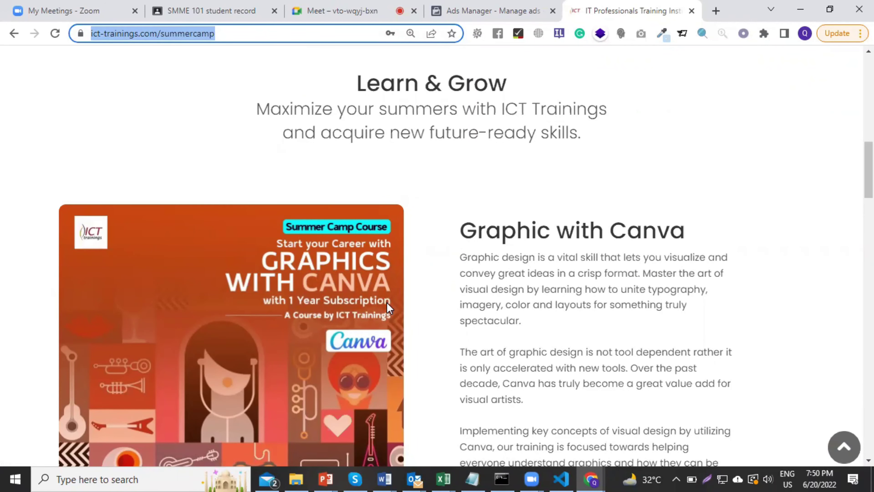
type("mig")
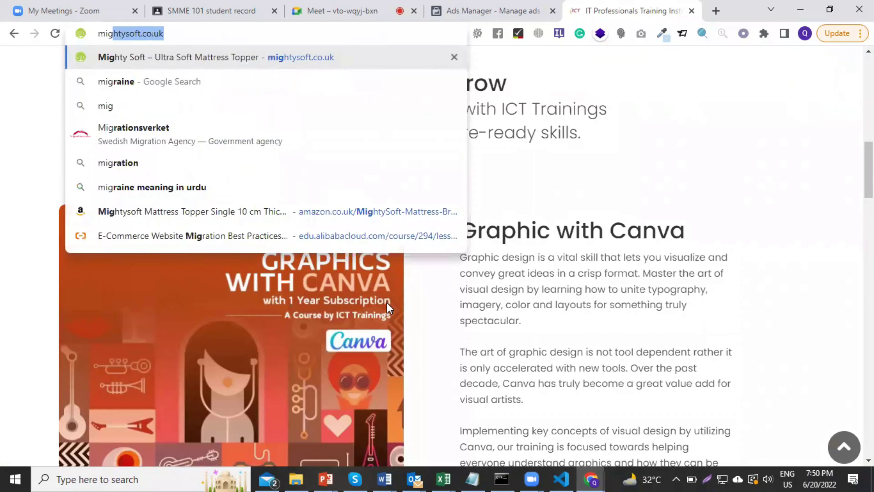
key("Return")
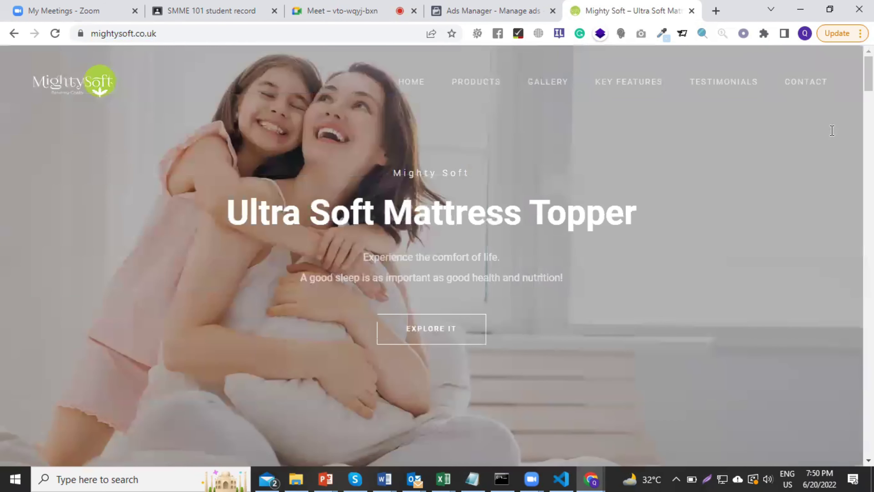
scroll(507, 189, "down", 10)
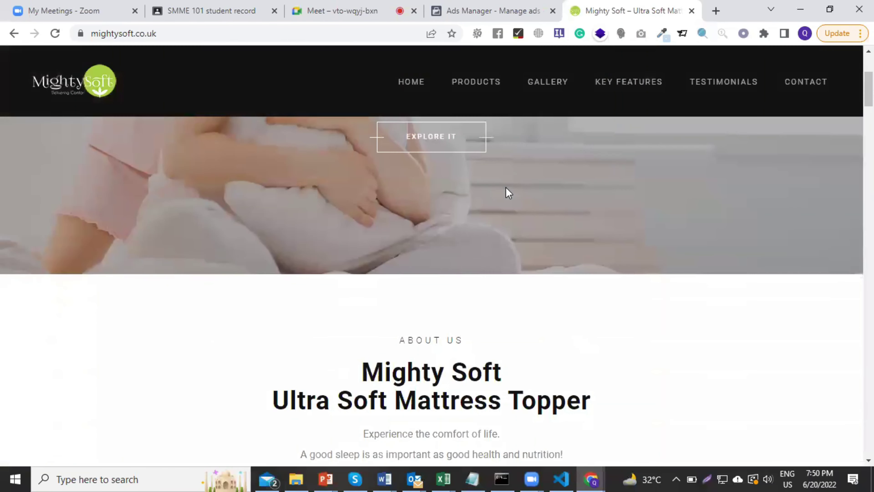
scroll(510, 190, "down", 10)
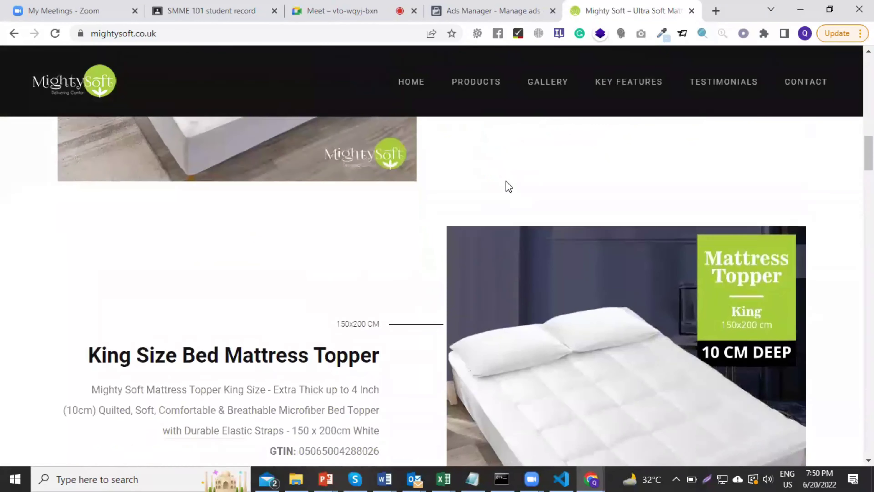
scroll(506, 182, "down", 10)
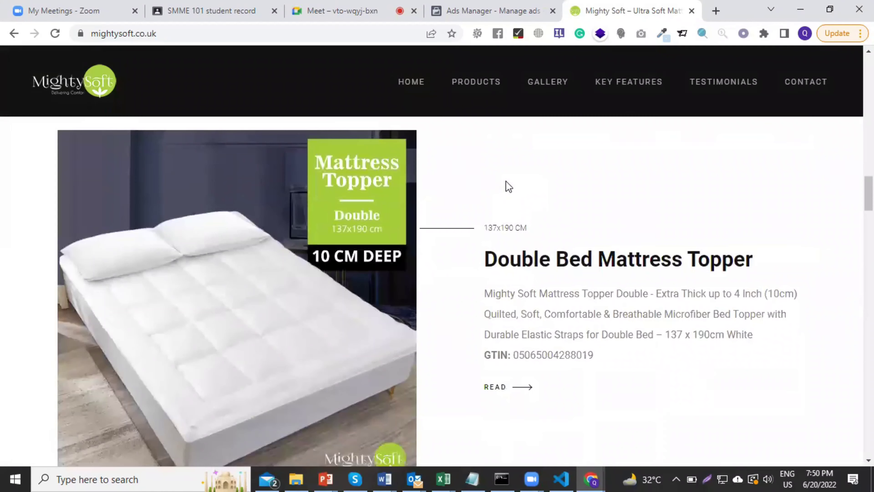
scroll(506, 182, "down", 5)
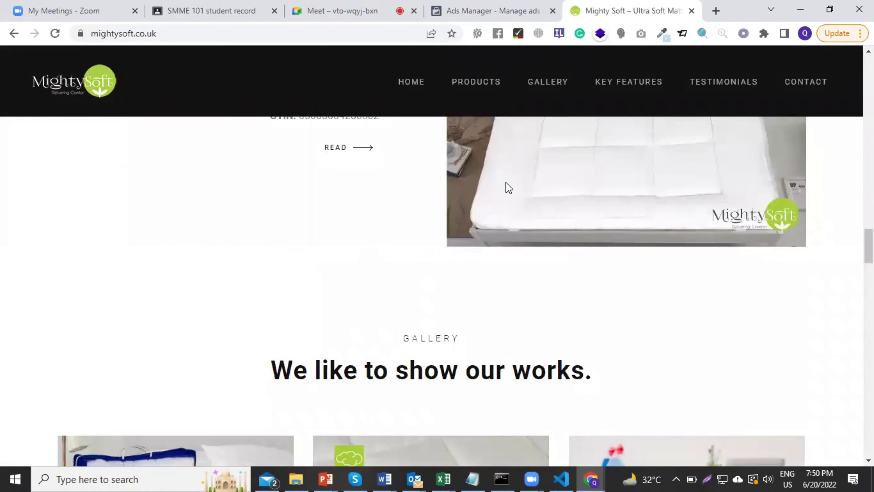
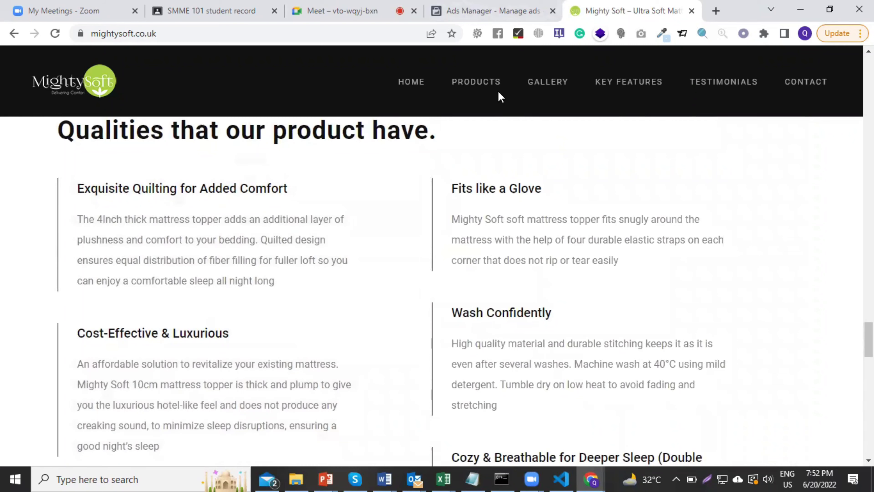
Visit the Mighty Soft site's Products, Gallery, Key Features, Testimonials and Contact sections, and return to Home
left_click(485, 85)
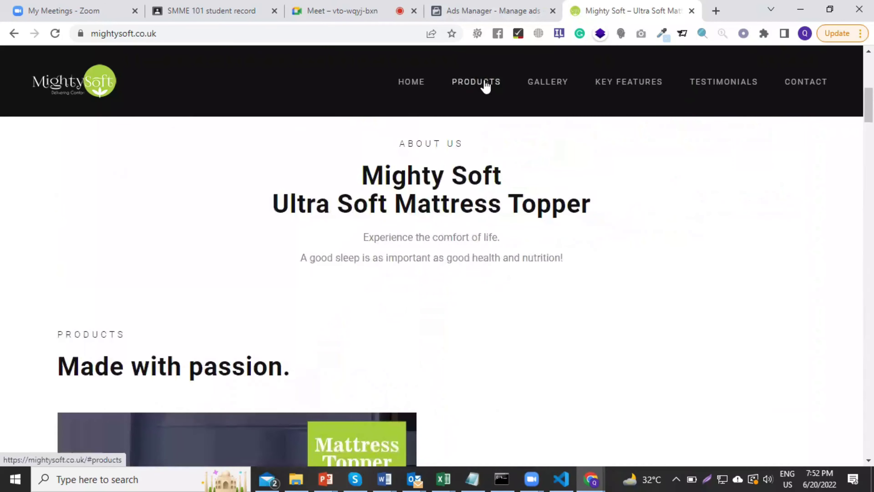
left_click(551, 82)
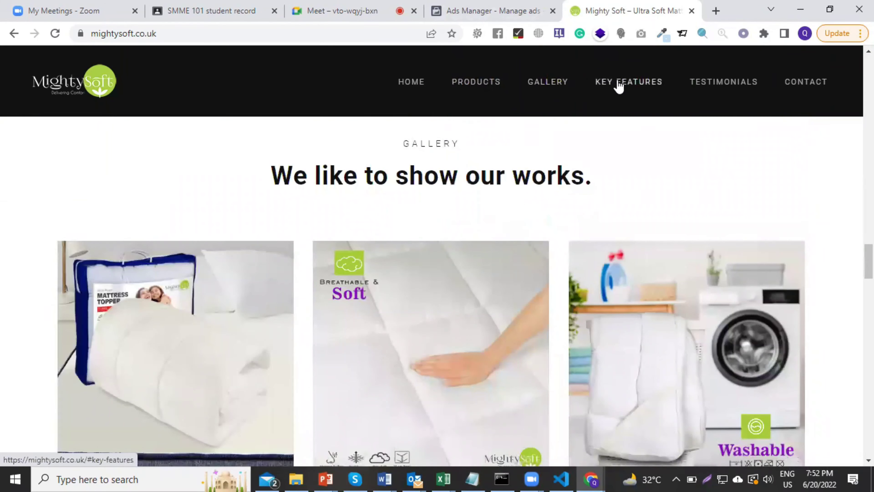
left_click(617, 83)
left_click(675, 86)
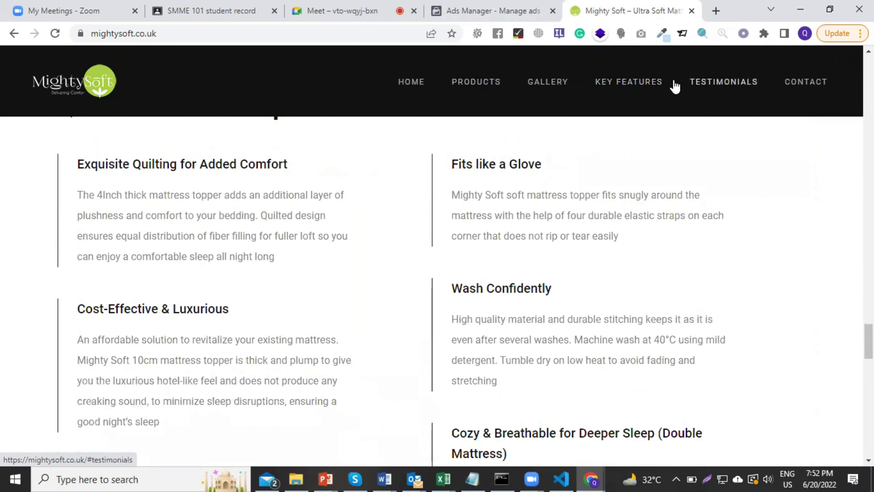
left_click(806, 87)
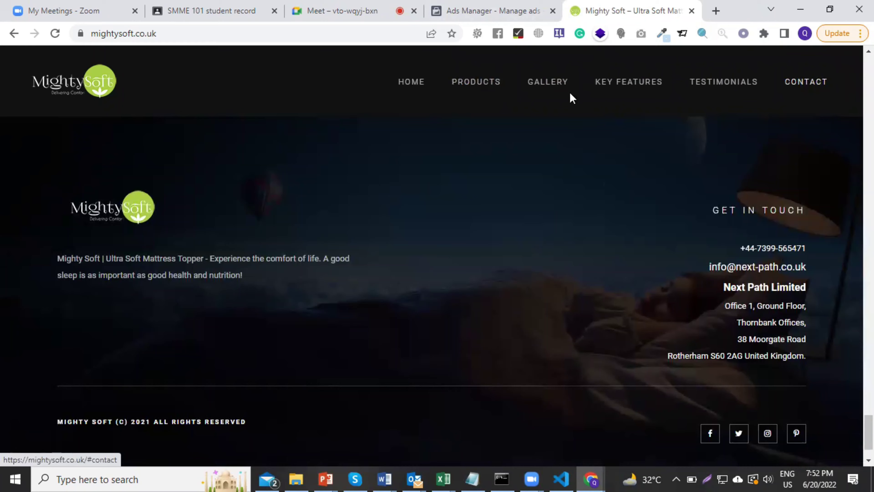
left_click(409, 81)
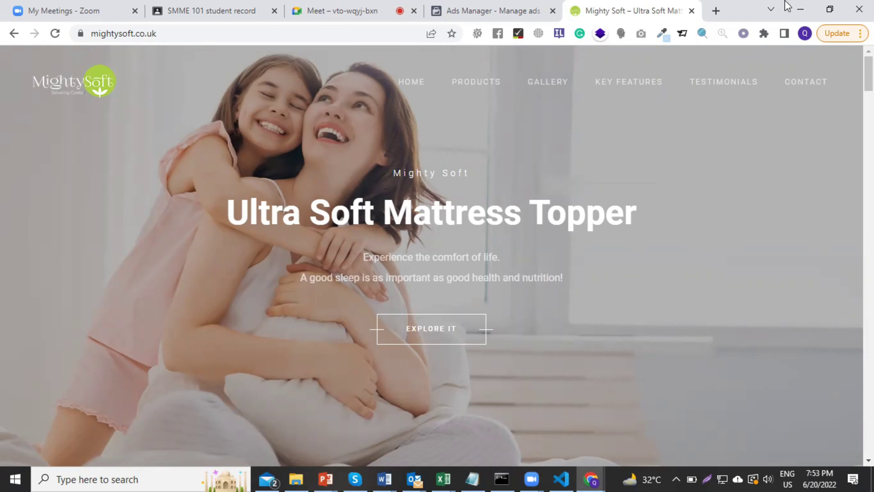
Switch back to Ads Manager and close the ad editor without publishing the draft items
key("ctrl+shift+Tab")
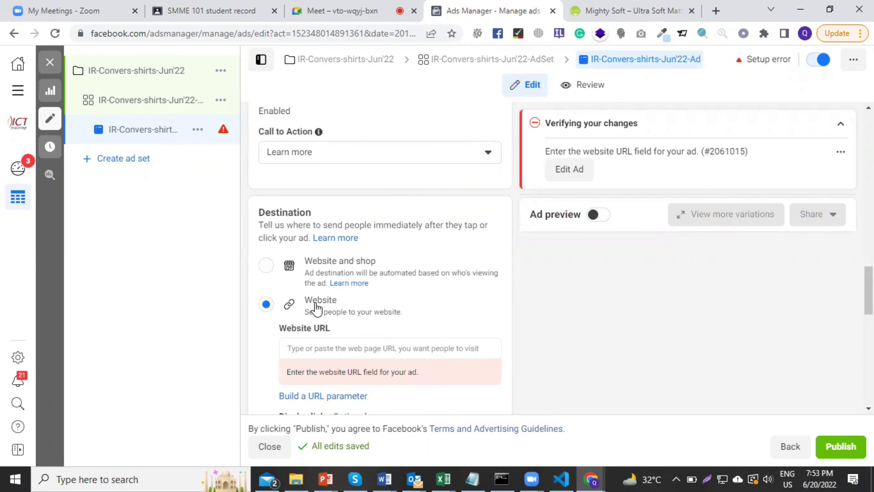
scroll(314, 306, "down", 3)
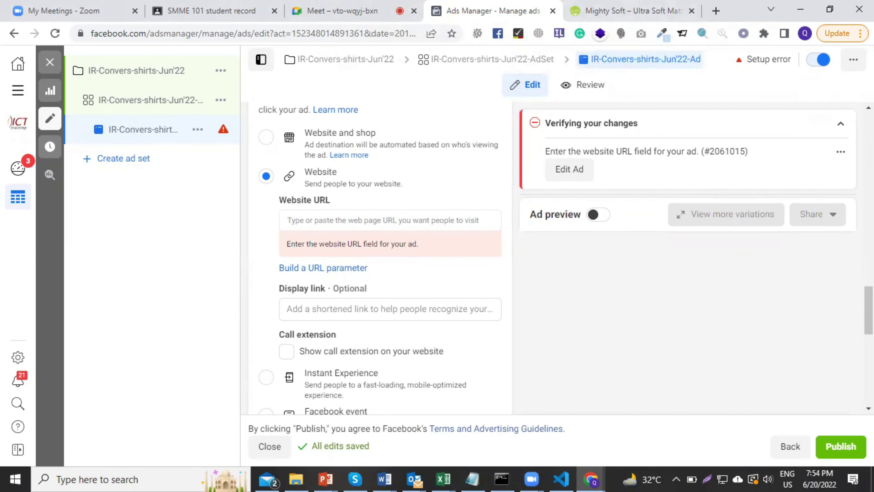
left_click(51, 63)
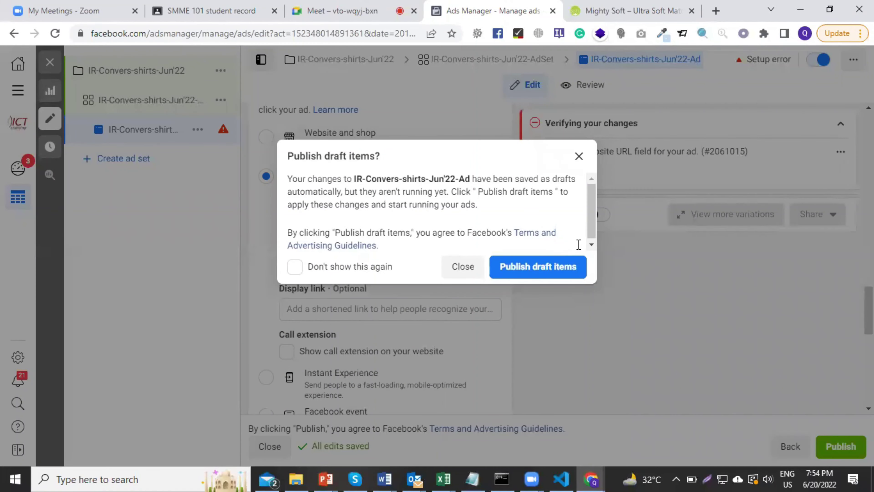
left_click(463, 267)
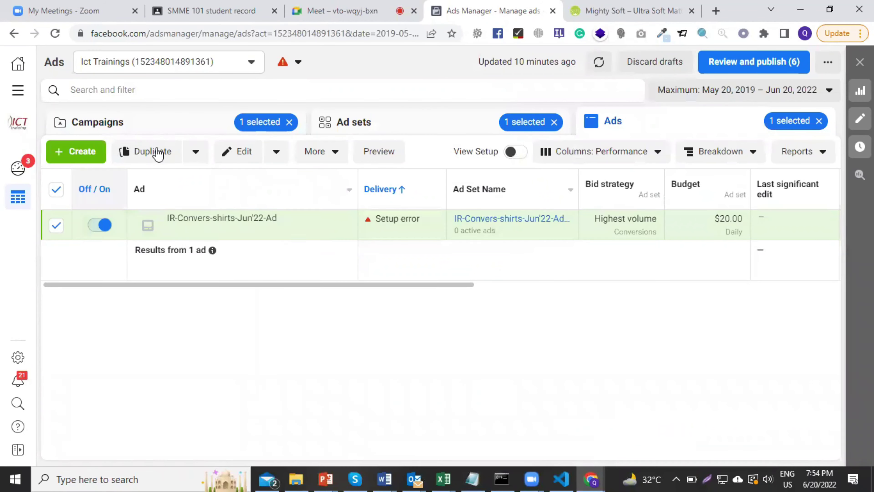
Show the campaigns list and turn off the IR-Convers-shirts-Jun'22 campaign
left_click(161, 130)
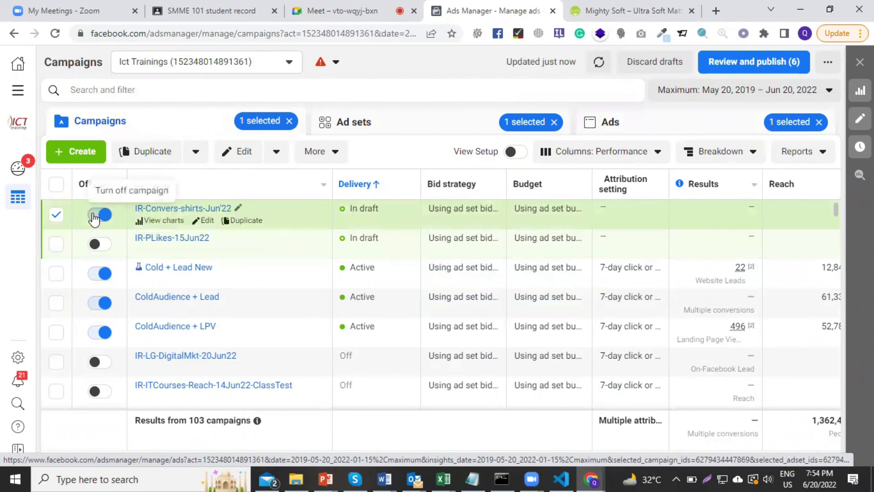
left_click(100, 214)
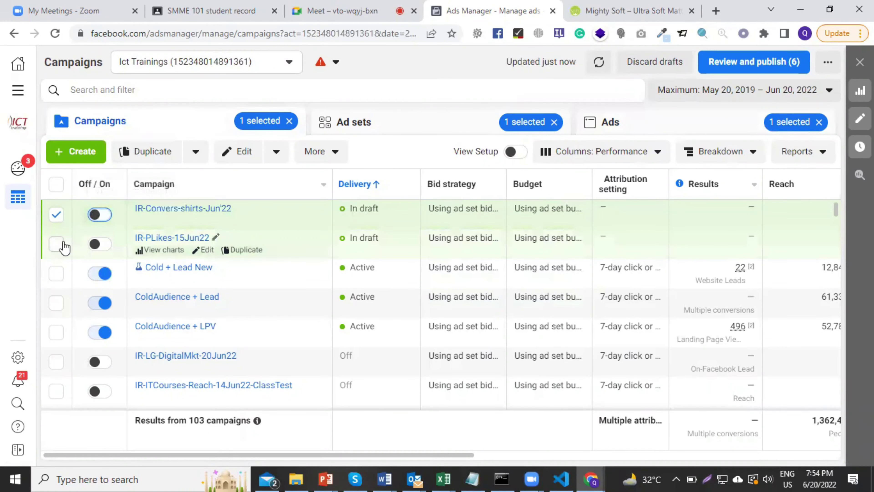
Add IR-PLikes-15Jun22, IR-LG-DigitalMkt-20Jun22 and IR-ITCourses-Reach-14Jun22-ClassTest to the campaign selection
left_click(57, 244)
left_click(56, 362)
scroll(86, 310, "down", 3)
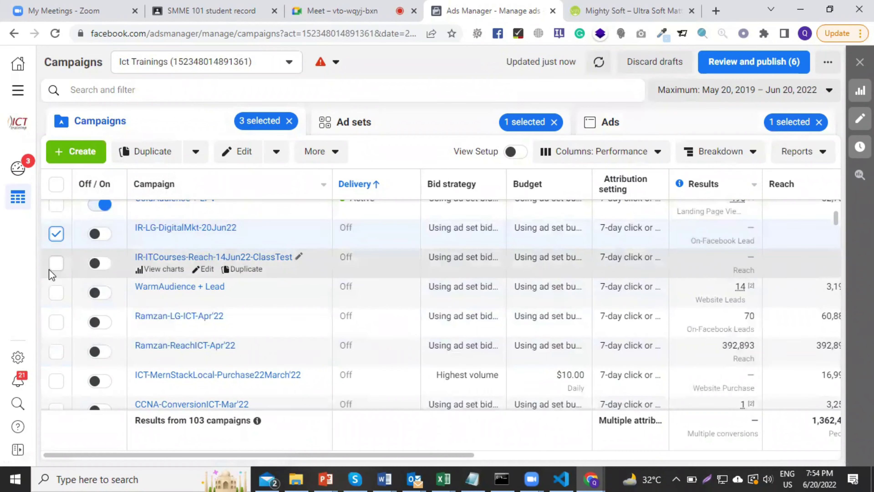
left_click(50, 268)
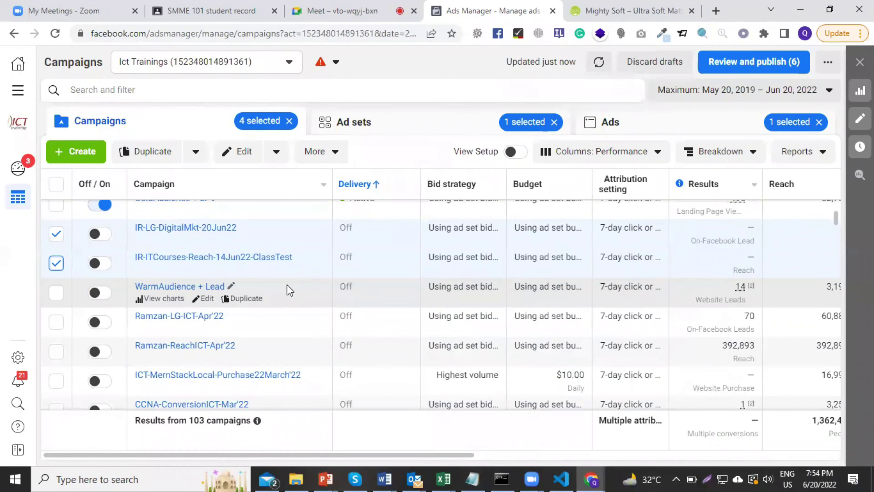
scroll(287, 293, "up", 3)
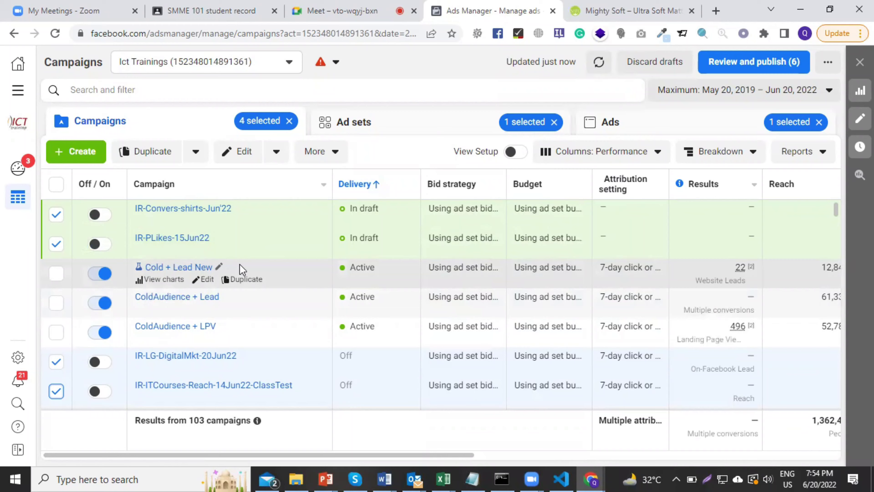
Check the Google Meet chat, and revisit the Mighty Soft site's About Us, Key Features and Products sections
left_click(371, 11)
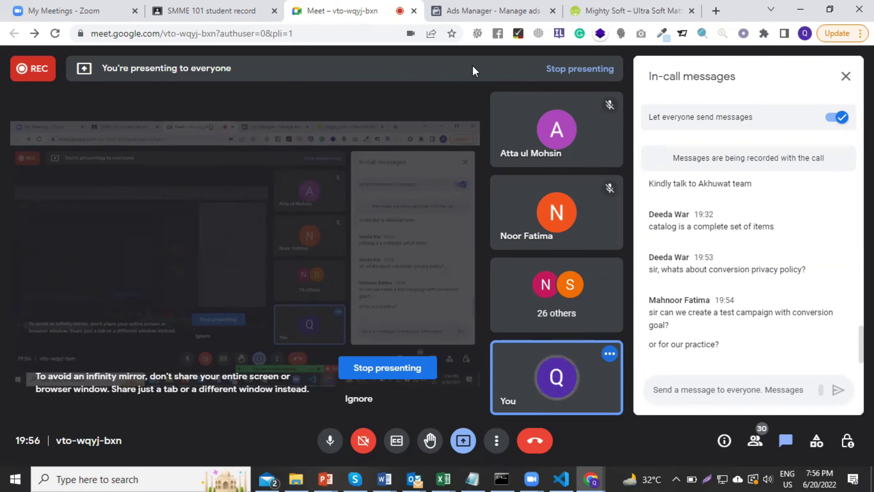
left_click(629, 11)
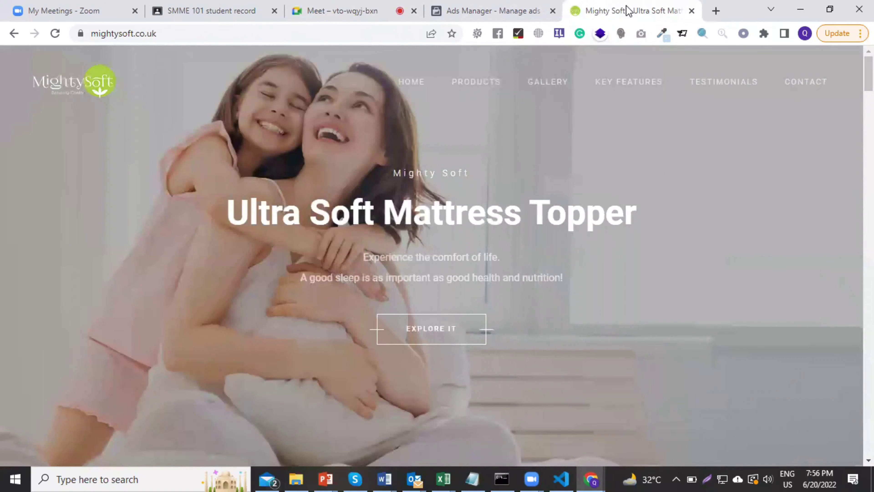
scroll(534, 62, "down", 5)
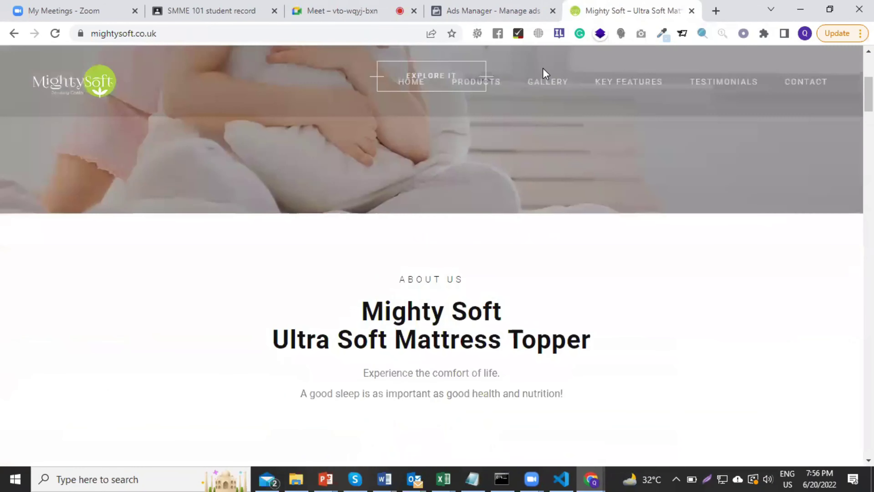
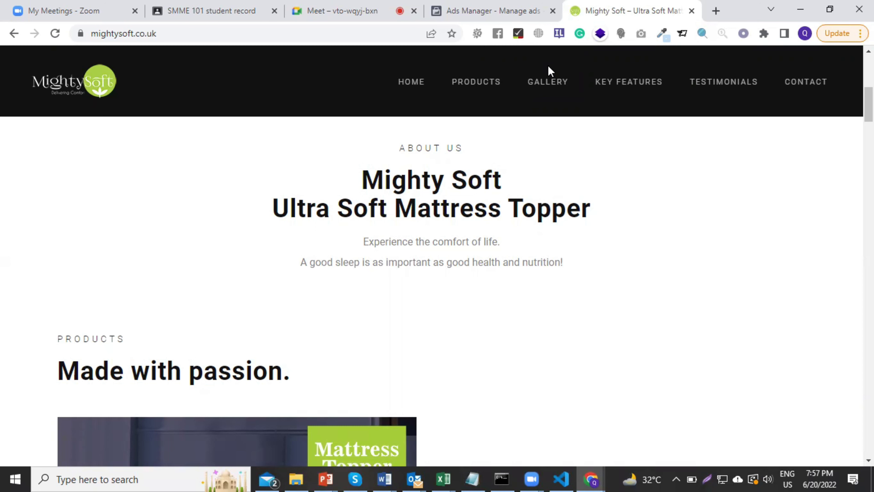
left_click(624, 85)
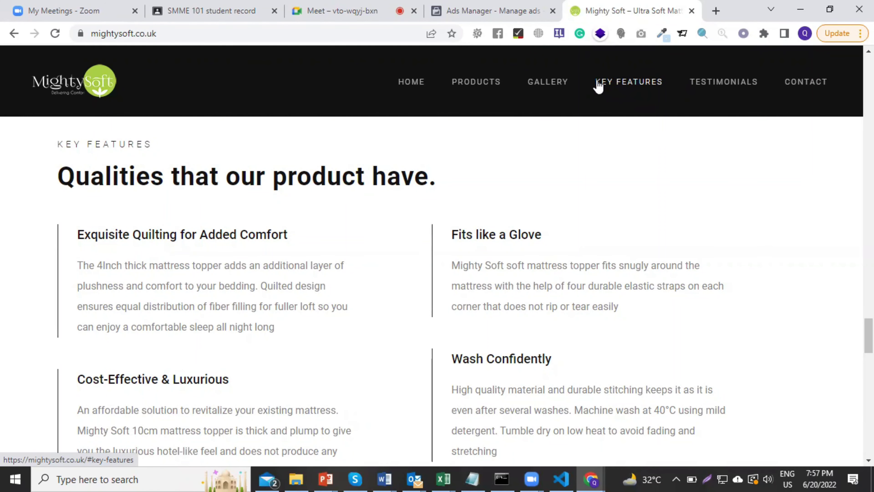
left_click(479, 89)
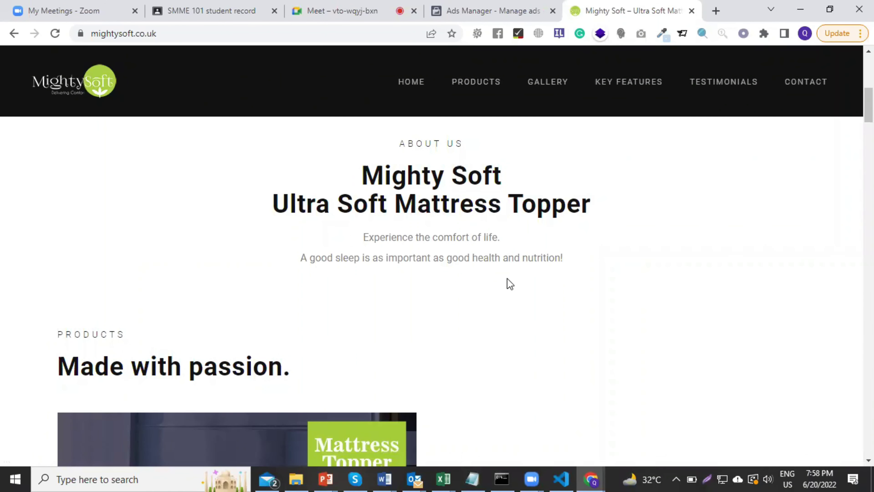
Open ict-trainings.com in a new browser tab and go to its Summer Camp page
left_click(722, 11)
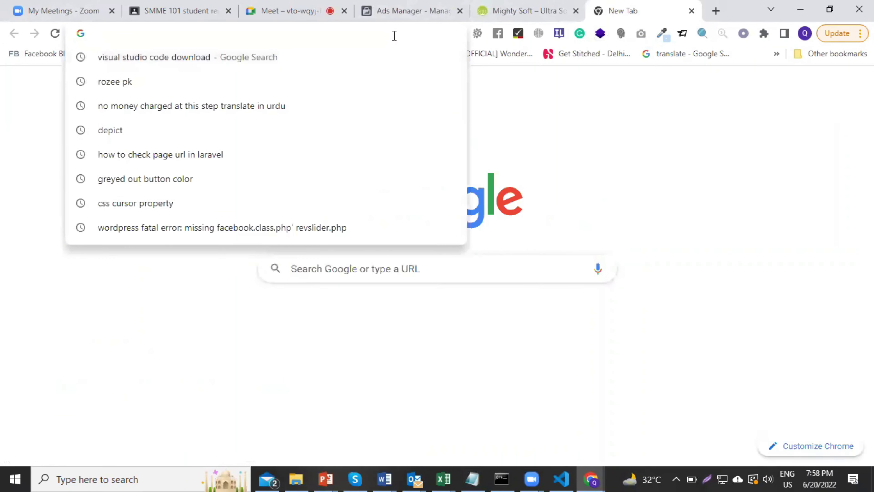
type("ict")
key("Return")
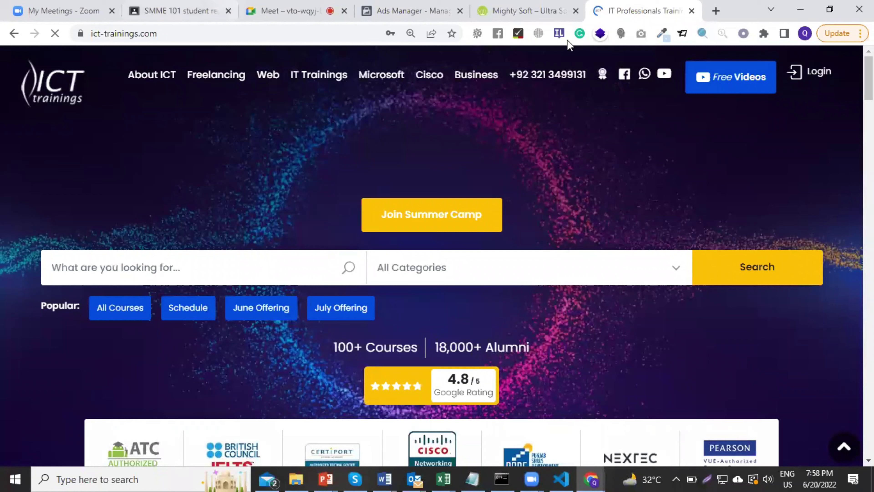
left_click(433, 209)
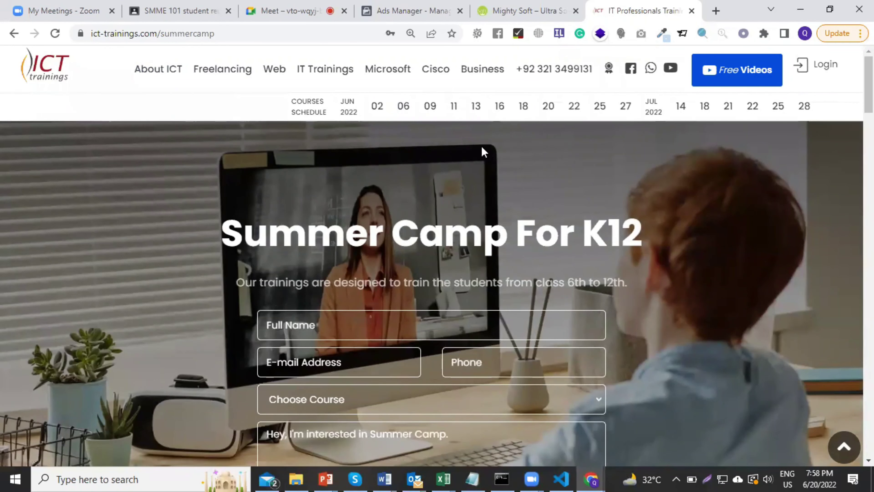
Look through the Summer Camp page from the enquiry form to the footer and return to its start
scroll(448, 170, "down", 15)
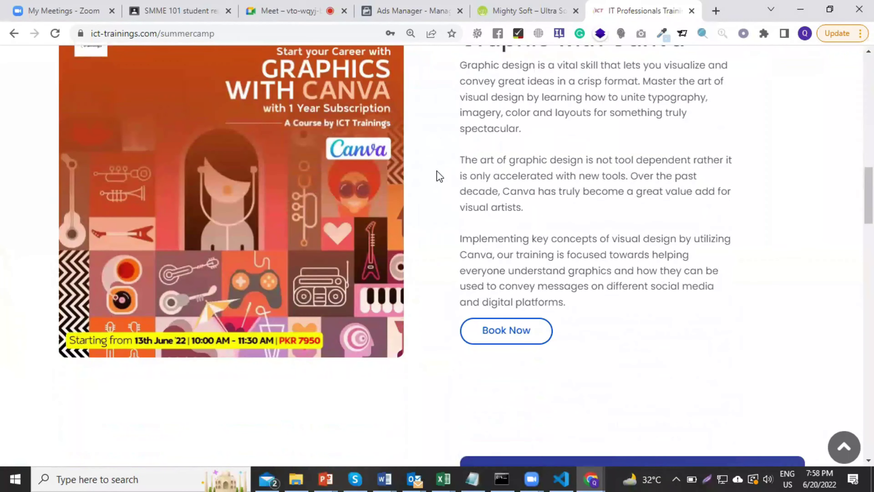
scroll(434, 182, "down", 20)
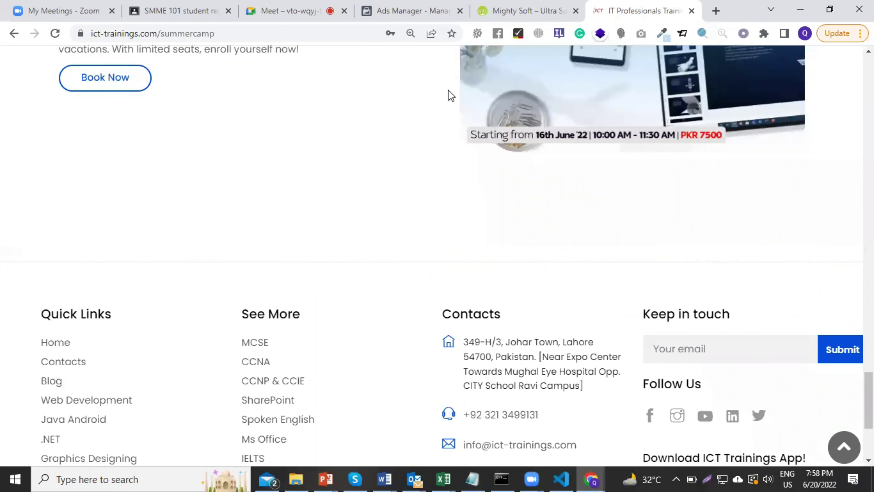
scroll(449, 94, "up", 10)
scroll(461, 112, "up", 15)
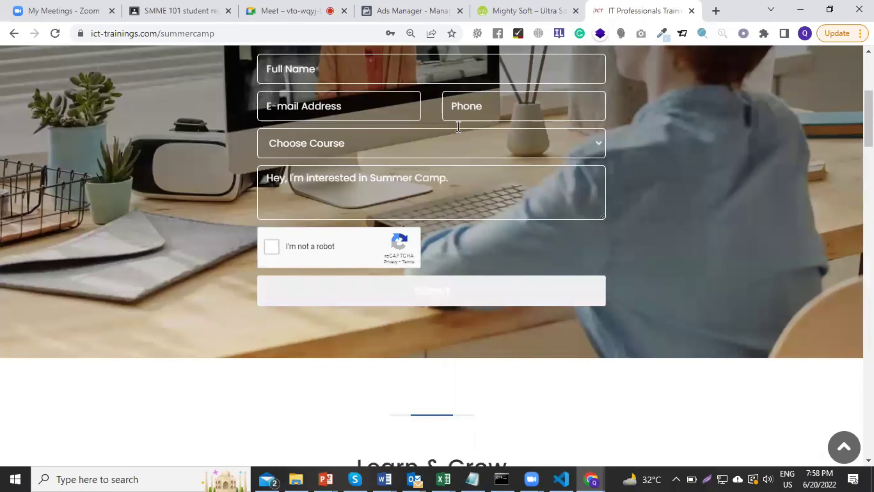
scroll(461, 114, "up", 8)
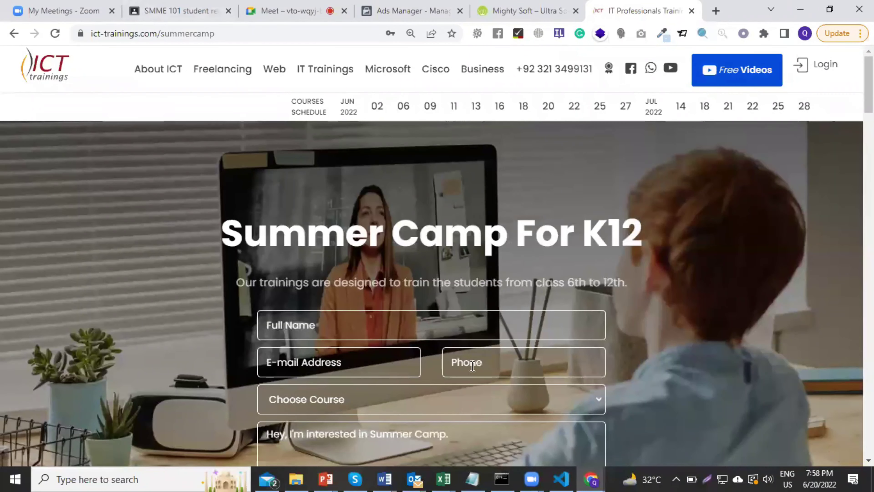
scroll(464, 394, "down", 20)
scroll(441, 417, "down", 15)
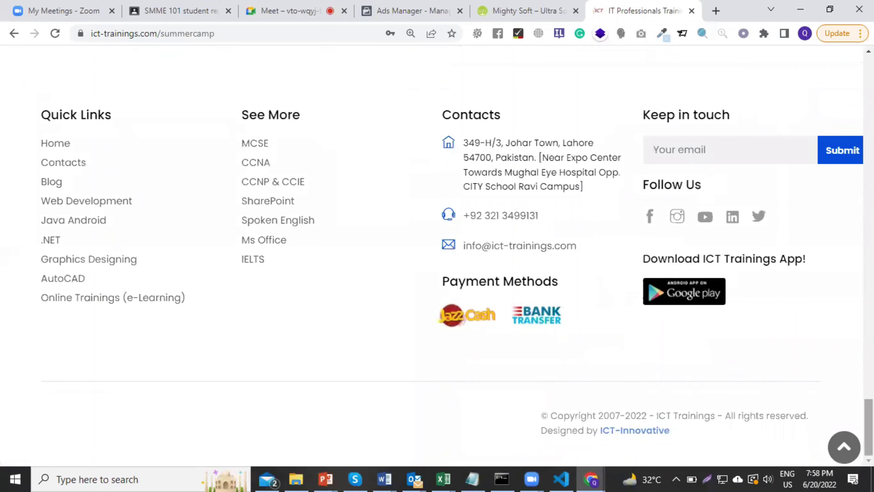
key("Home")
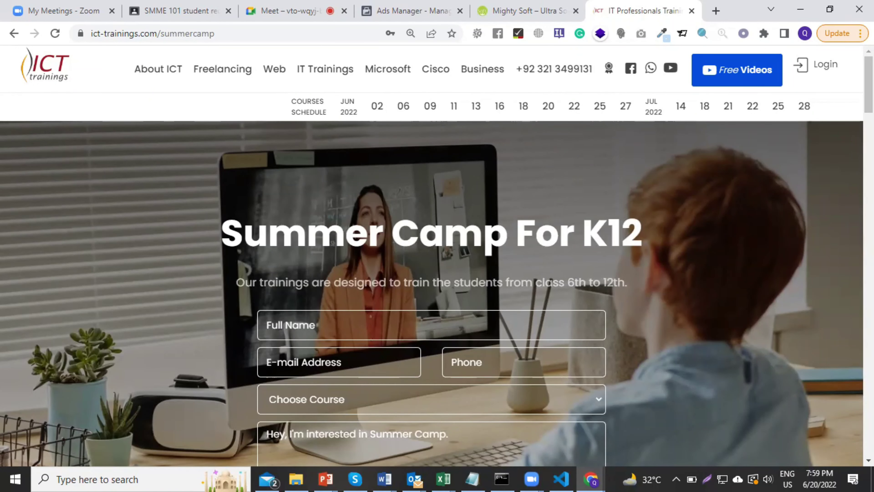
Review the Summer Camp course offers, from Graphic with Canva through Ms Excel to Ms Word & PowerPoint
scroll(483, 283, "down", 1)
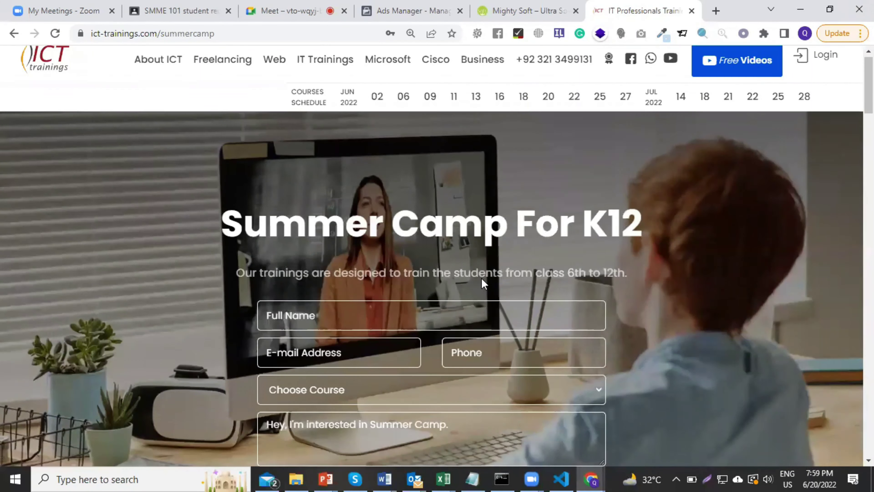
scroll(484, 283, "down", 15)
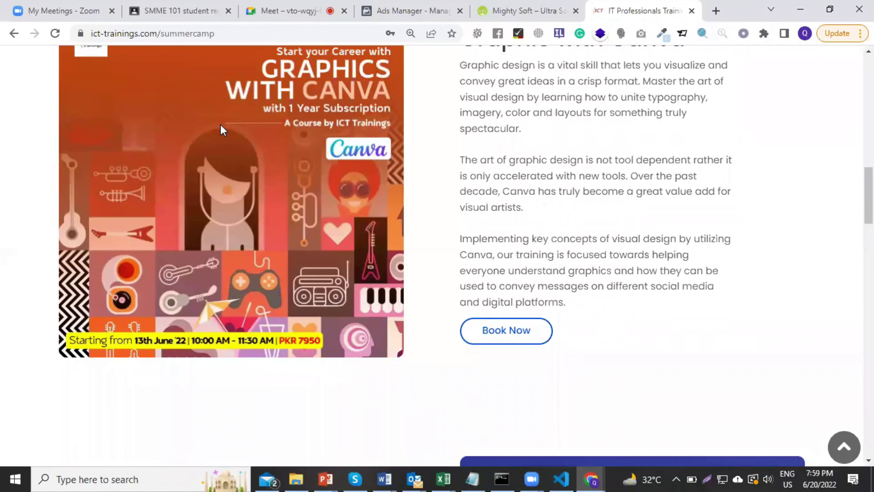
scroll(241, 128, "down", 14)
scroll(534, 111, "up", 2)
scroll(413, 186, "down", 8)
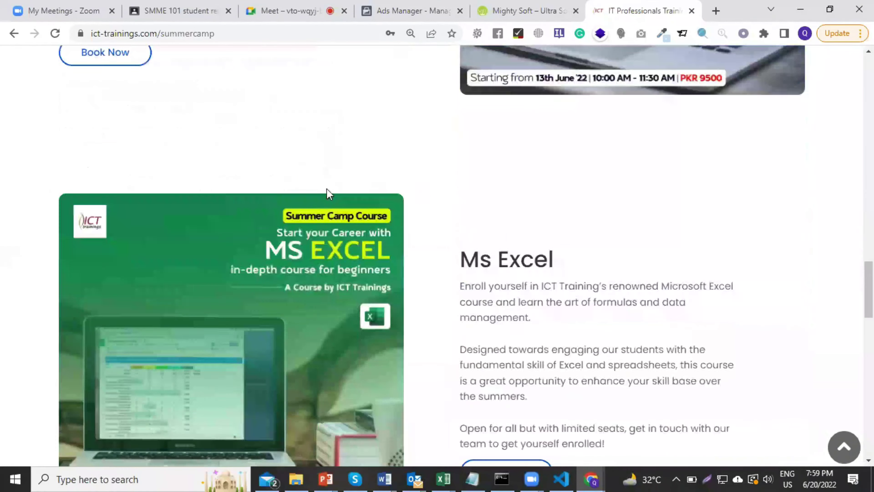
scroll(327, 193, "down", 11)
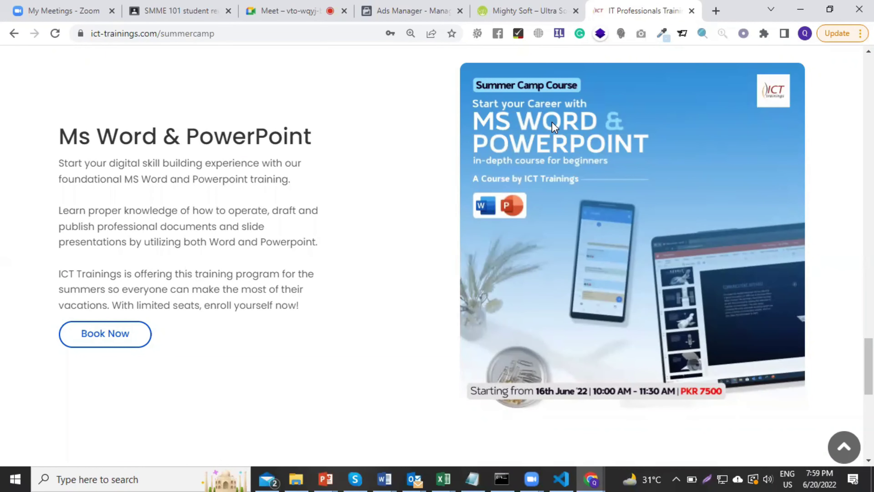
scroll(534, 204, "up", 20)
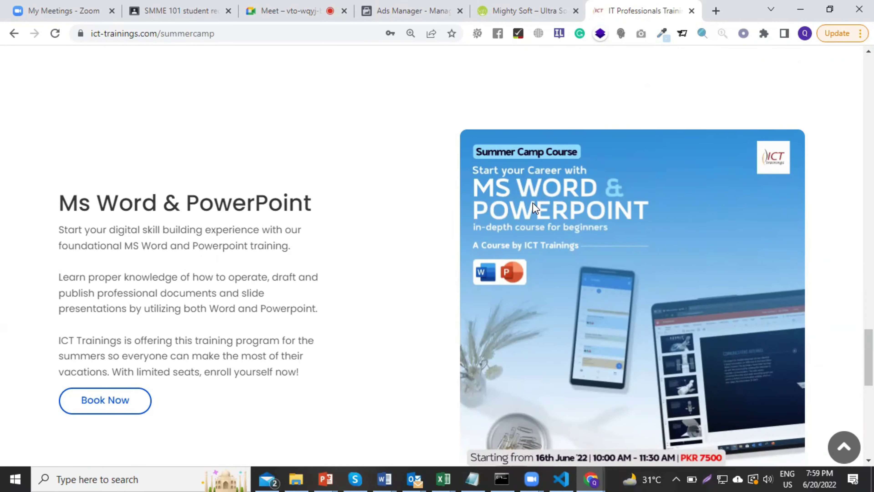
scroll(535, 205, "up", 15)
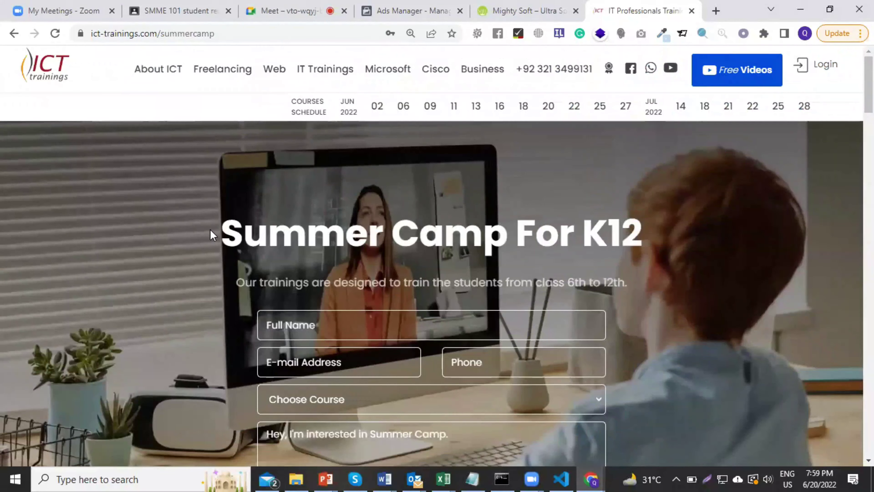
Highlight the "Summer Camp For K12" heading, clear the highlight, and look at the courses below it once more
double_click(279, 241)
left_click_drag(606, 261, 679, 239)
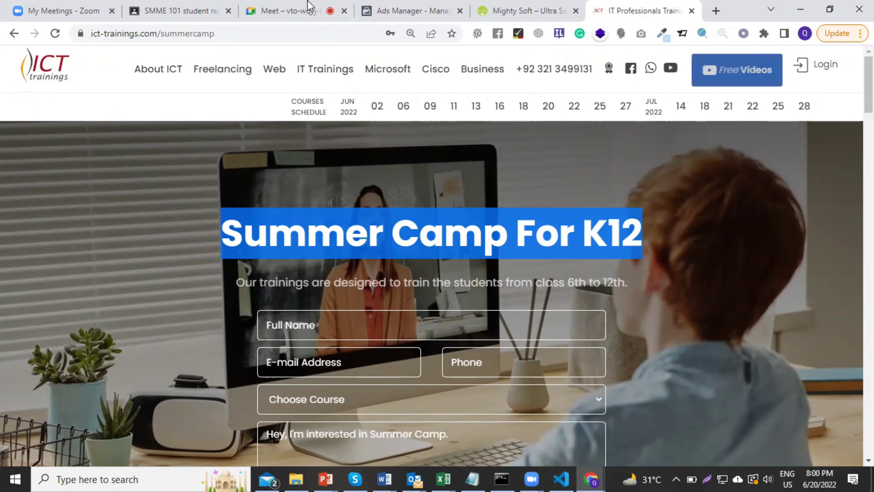
mouse_move(500, 68)
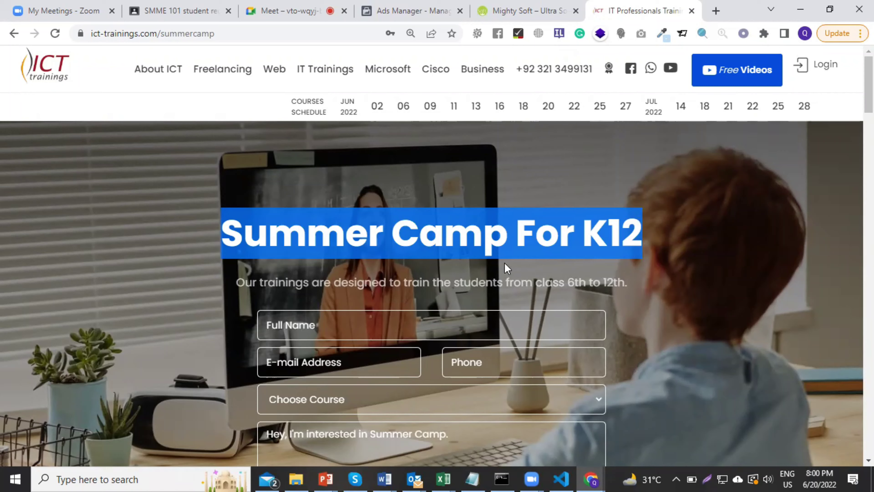
left_click(490, 140)
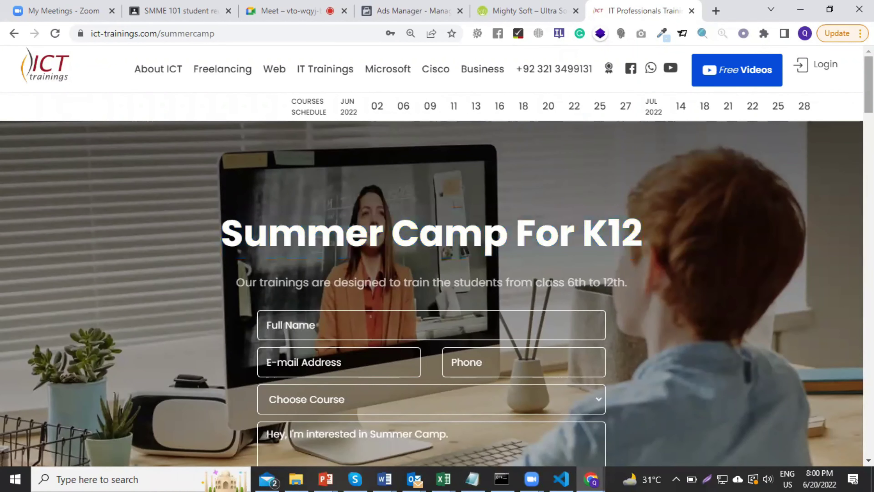
scroll(869, 86, "down", 5)
scroll(437, 248, "down", 20)
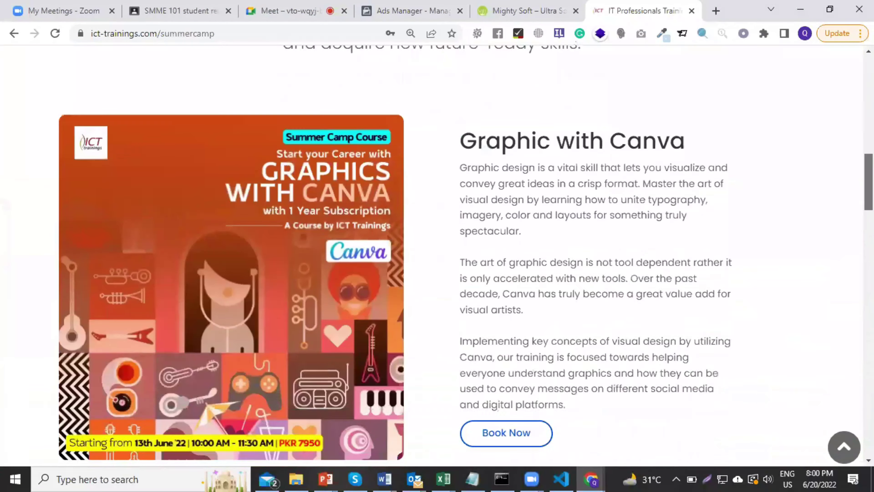
key("Home")
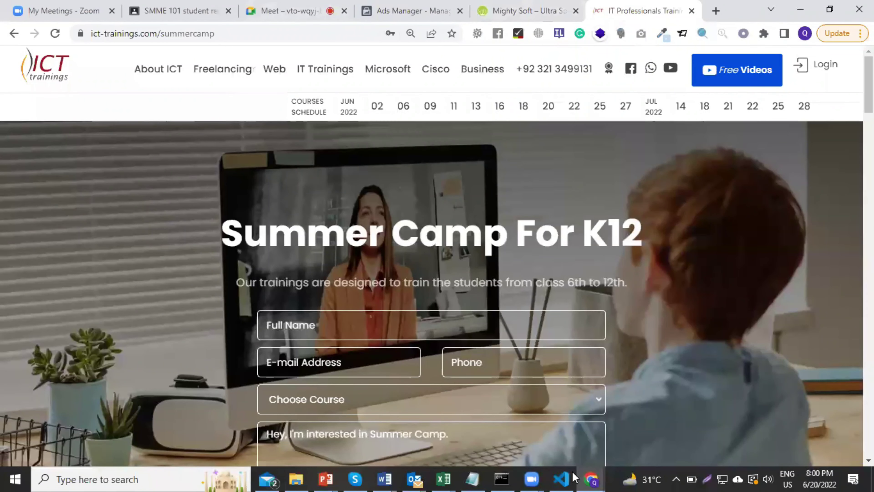
Check the Google Meet chat, switch back to Ads Manager, and show the additional actions for the selected campaigns
left_click(289, 11)
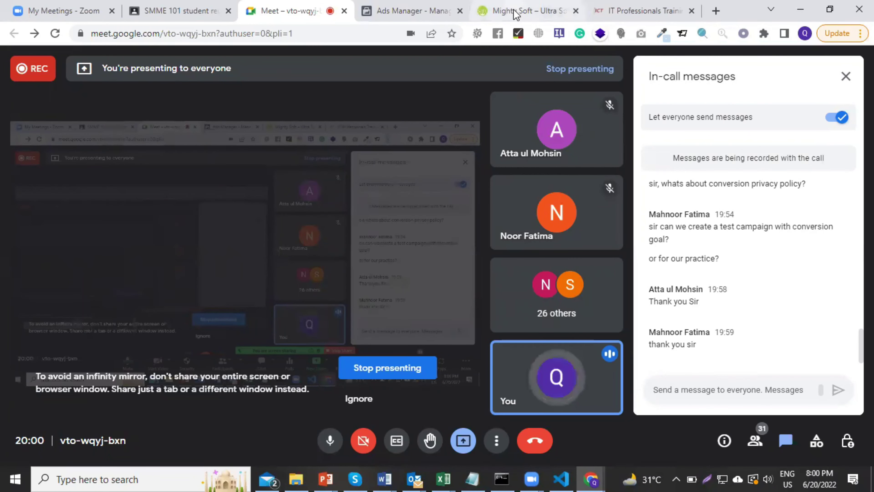
left_click(409, 11)
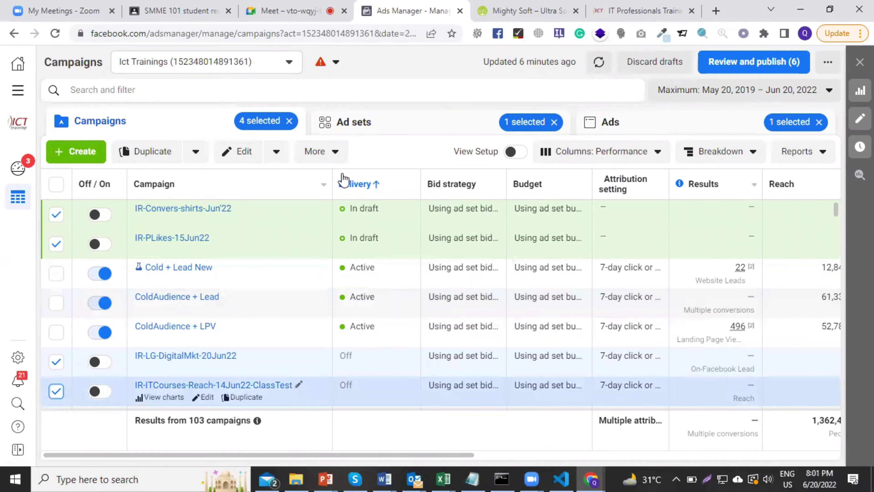
left_click(334, 154)
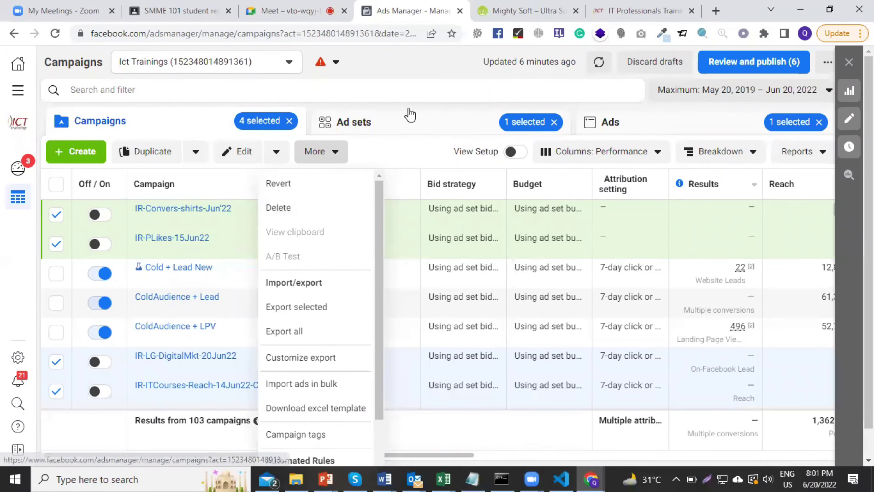
View the selected campaigns' ad sets, and return to the campaigns list to look over the switched-off campaigns
left_click(411, 119)
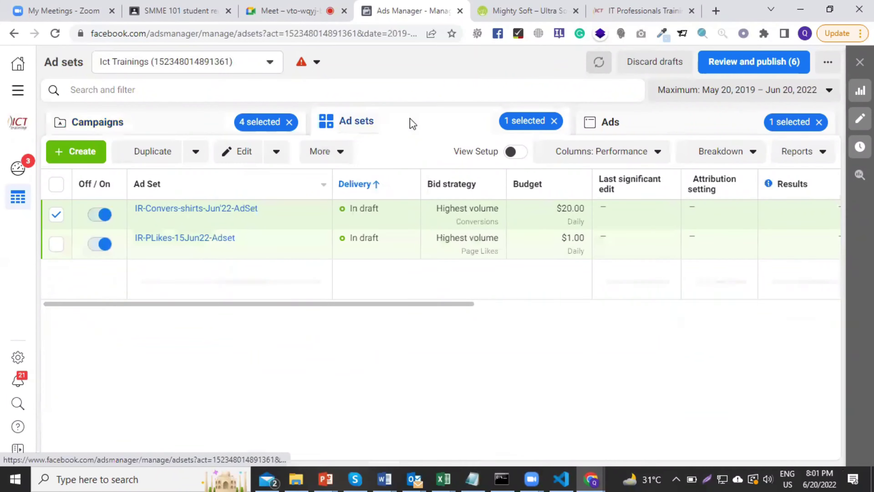
left_click(191, 131)
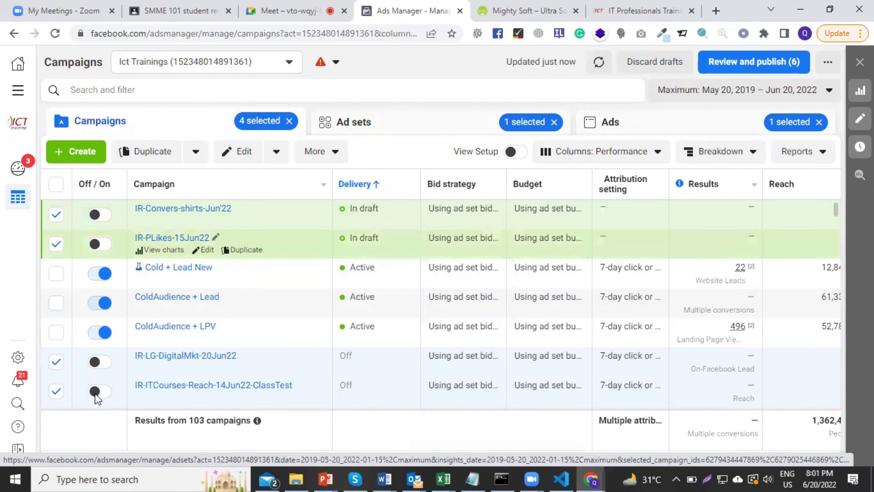
scroll(175, 344, "down", 3)
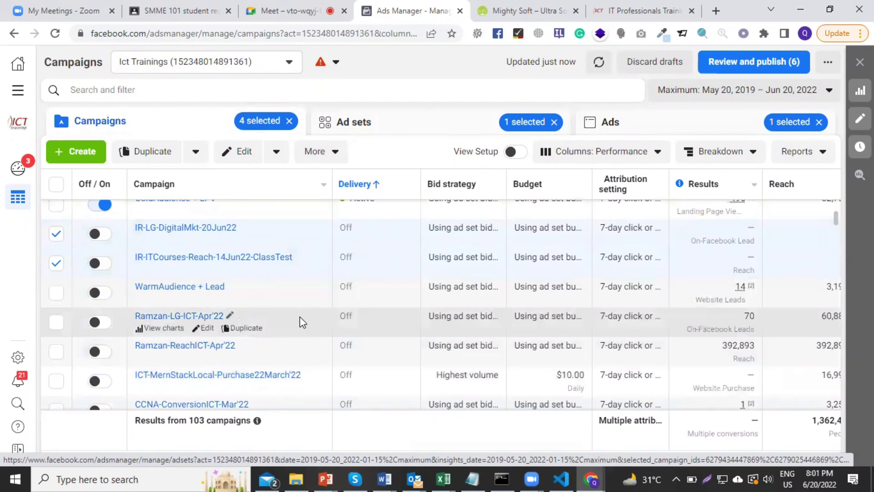
Delete the four selected campaigns: IR-Convers-shirts-Jun'22, IR-PLikes-15Jun22, IR-LG-DigitalMkt-20Jun22 and IR-ITCourses-Reach-14Jun22-ClassTest
scroll(303, 321, "up", 4)
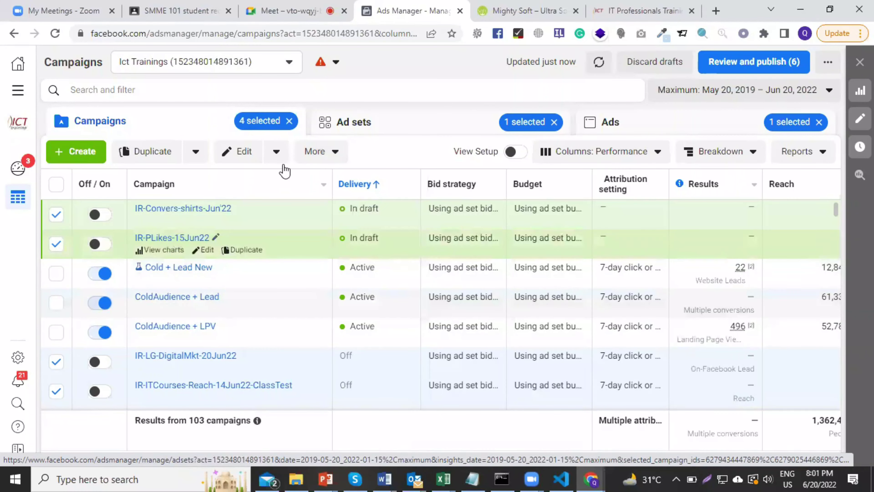
left_click(333, 152)
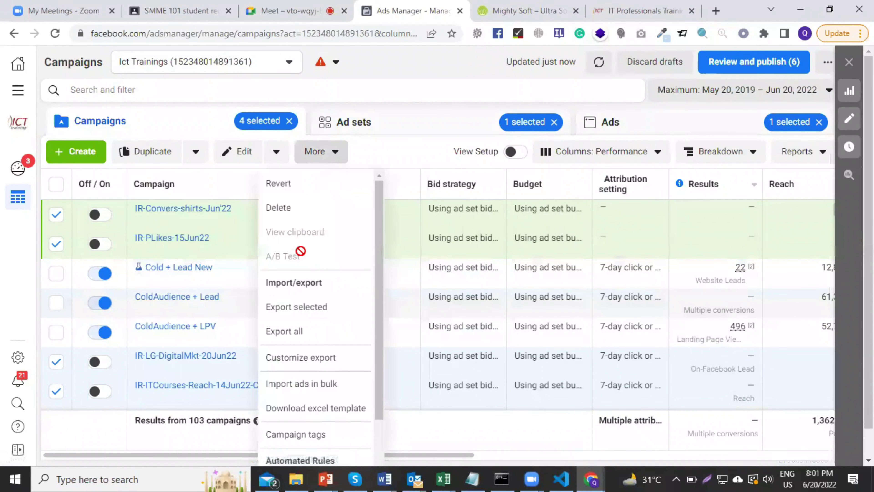
left_click(285, 207)
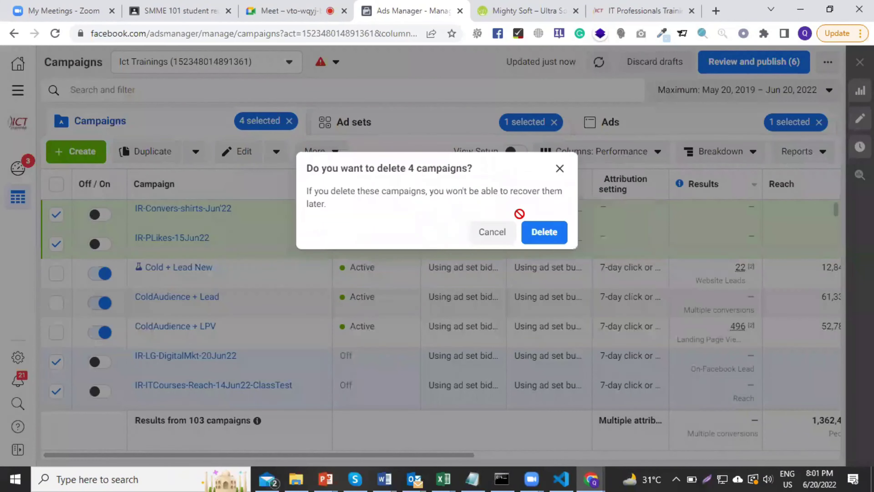
left_click(536, 233)
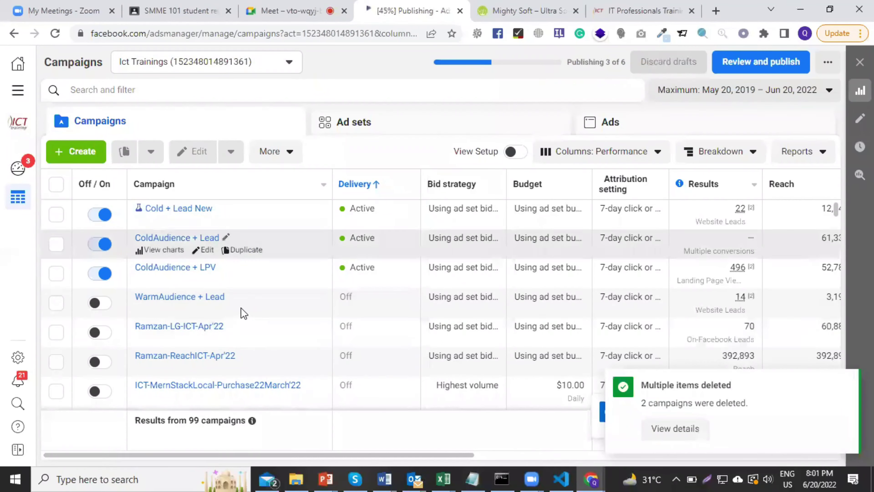
Look at the ad sets and the ads of the ICT-MernStackLocal-Purchase22March'22 campaign
scroll(238, 365, "down", 2)
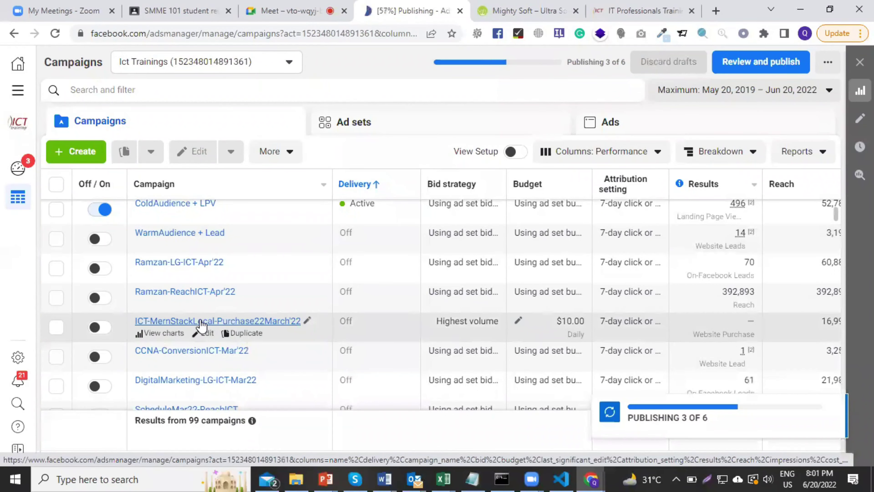
left_click(200, 319)
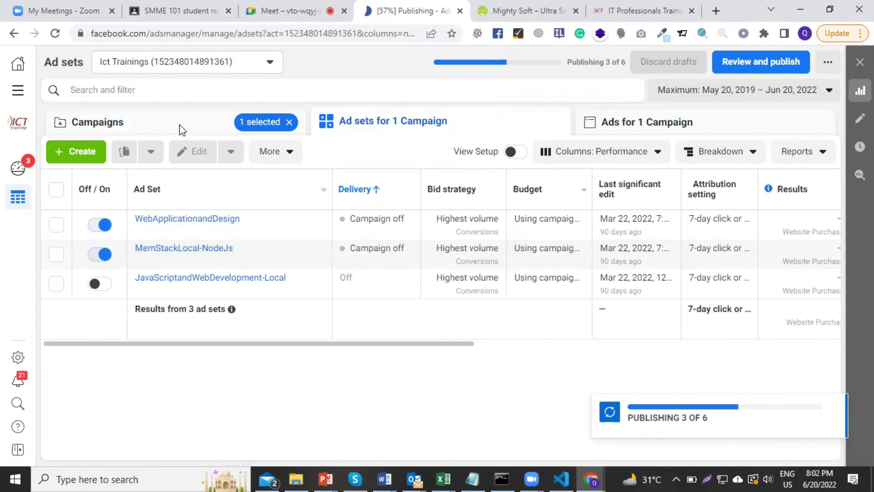
left_click(201, 115)
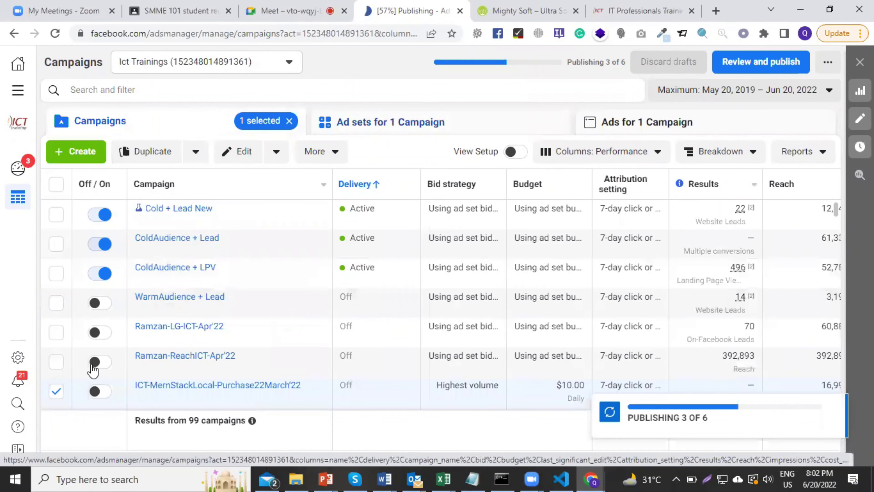
left_click(665, 129)
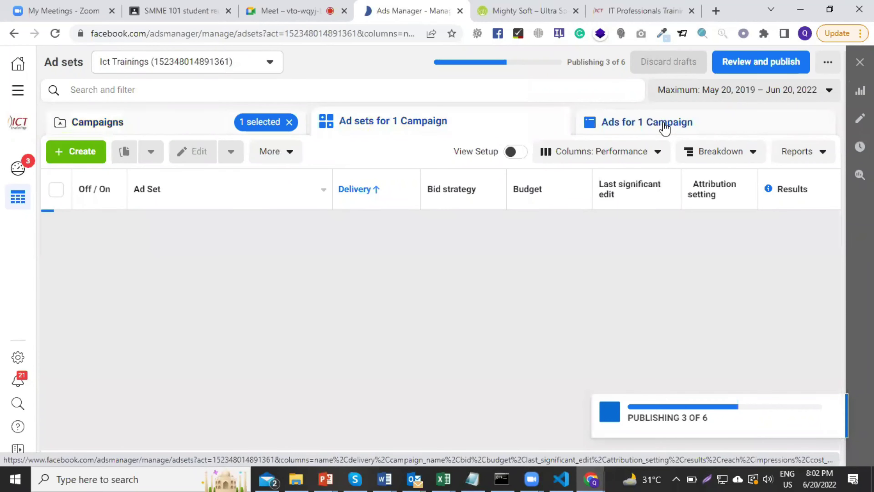
left_click(666, 127)
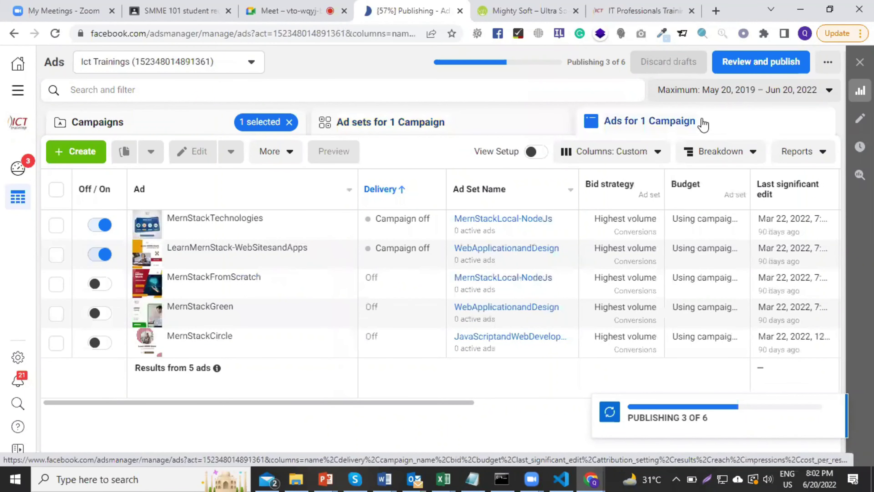
mouse_move(333, 286)
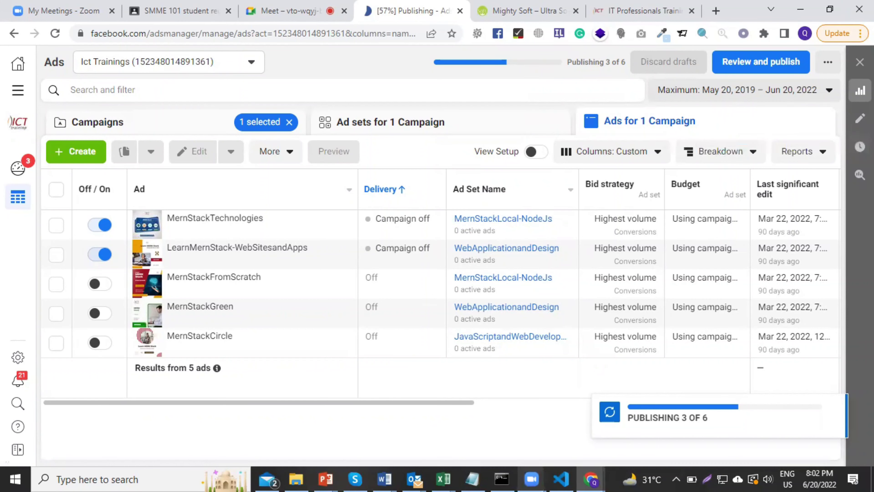
mouse_move(532, 479)
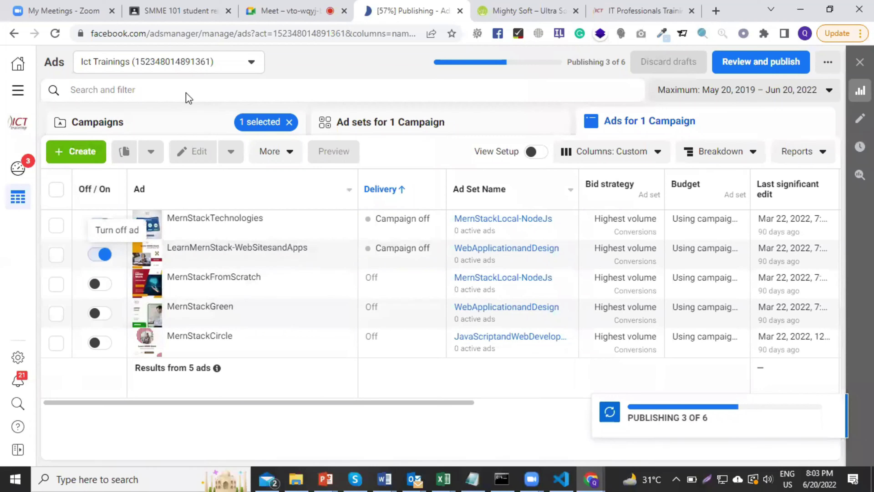
Return to the campaigns list, look over the older campaigns, and deselect ICT-MernStackLocal-Purchase22March'22
left_click(143, 124)
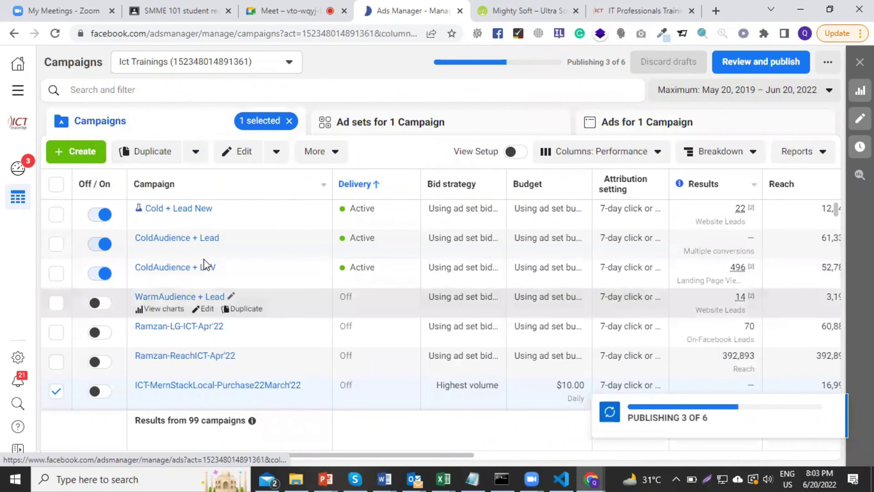
scroll(205, 265, "down", 2)
scroll(205, 265, "down", 4)
scroll(206, 267, "down", 2)
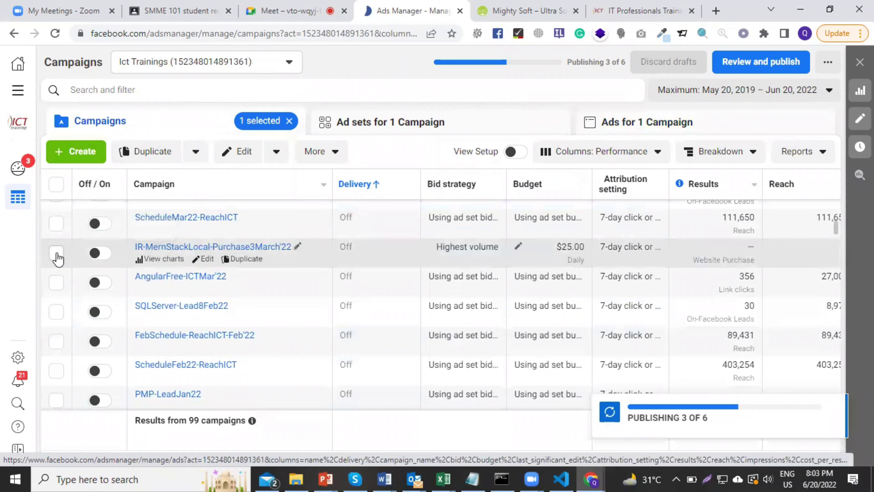
scroll(58, 258, "up", 4)
left_click(55, 263)
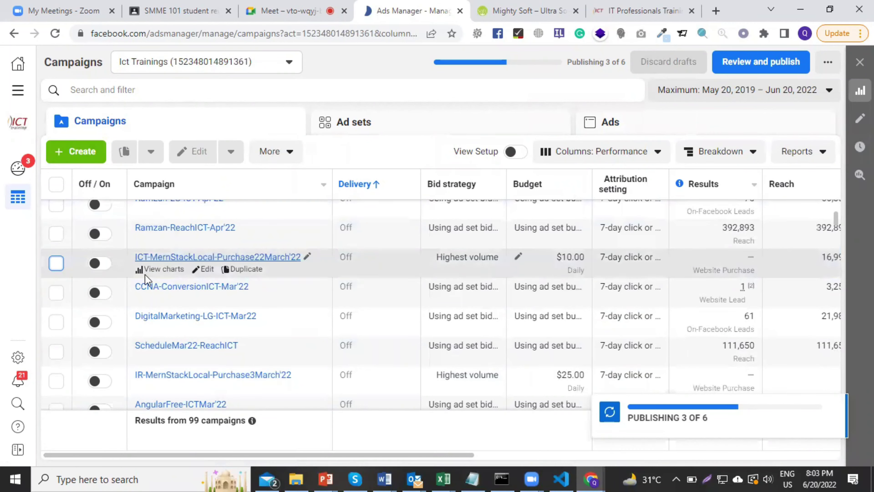
Select the IR-MernStackLocal-Purchase3March'22 campaign and look at its ad sets and ads
scroll(145, 280, "down", 3)
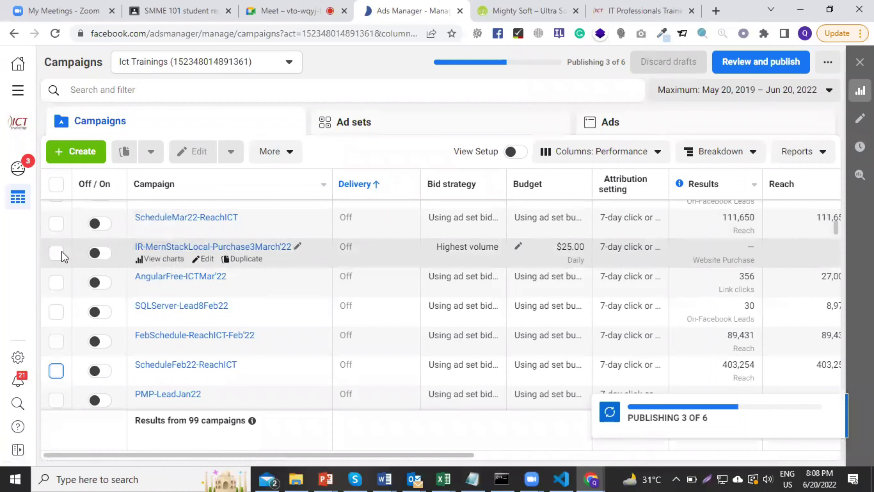
left_click(56, 253)
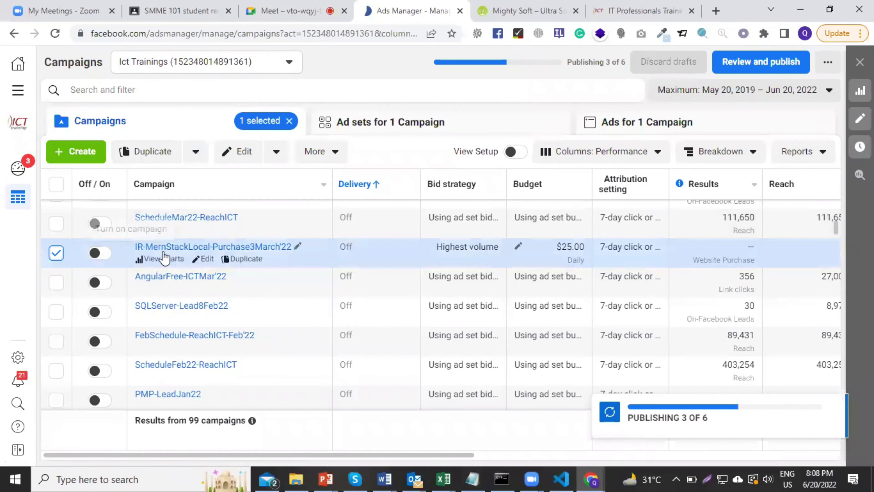
left_click(407, 125)
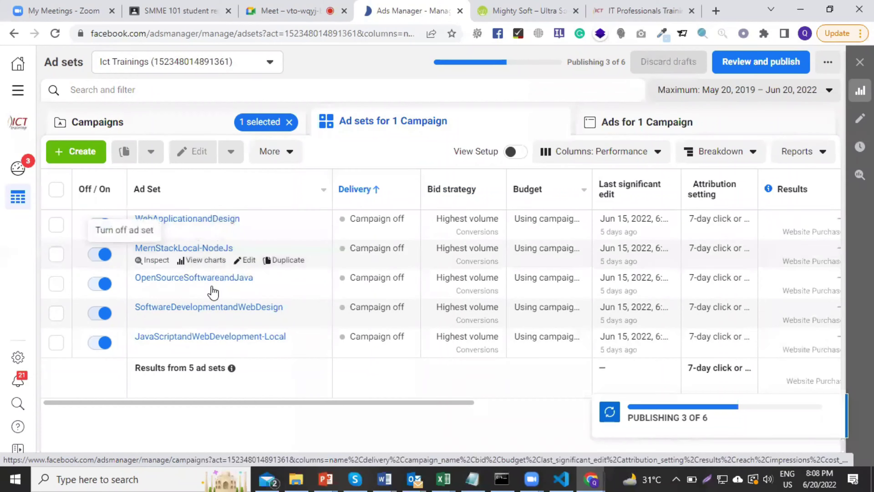
left_click(748, 121)
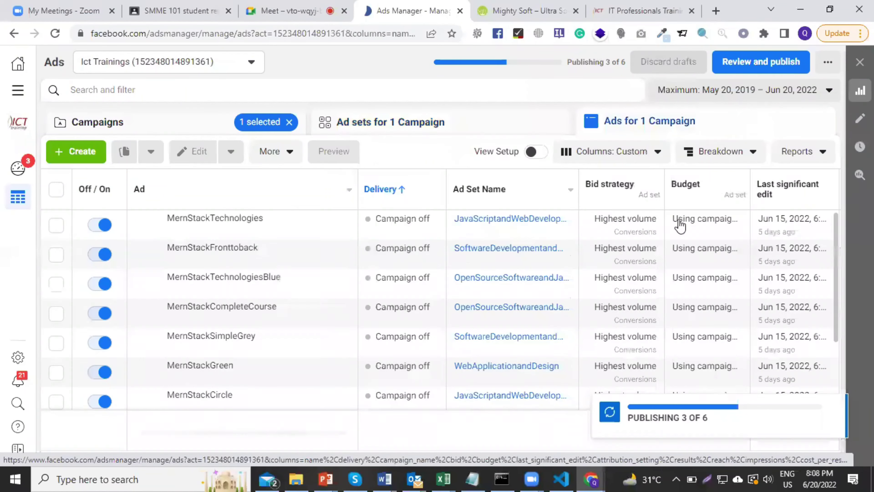
scroll(527, 289, "down", 3)
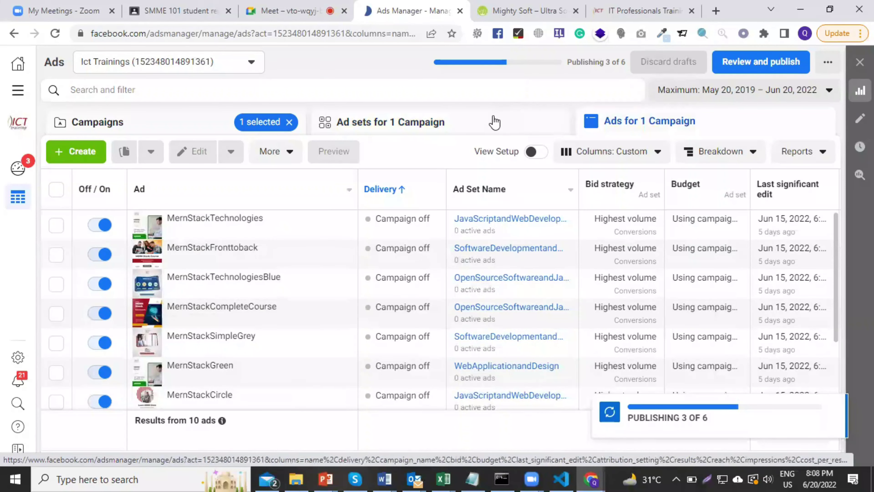
Select the campaign's MernStackLocal-NodeJs ad set and view only the ads belonging to it
left_click(494, 125)
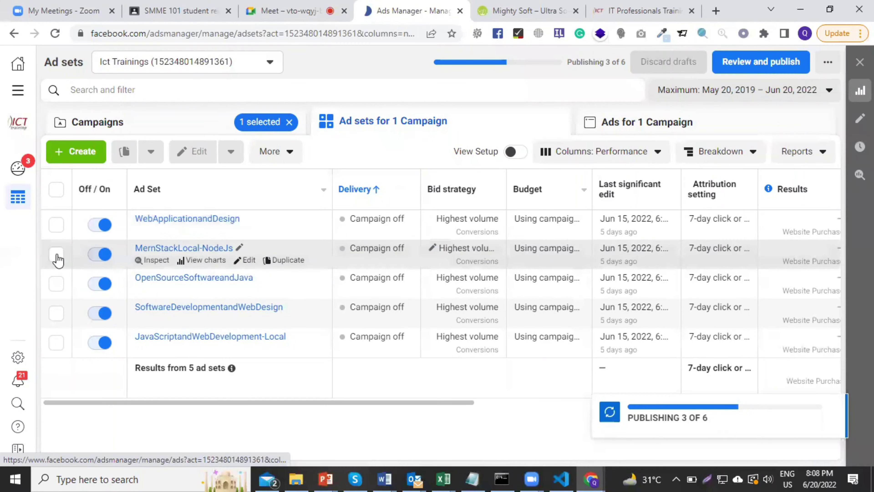
left_click(498, 245)
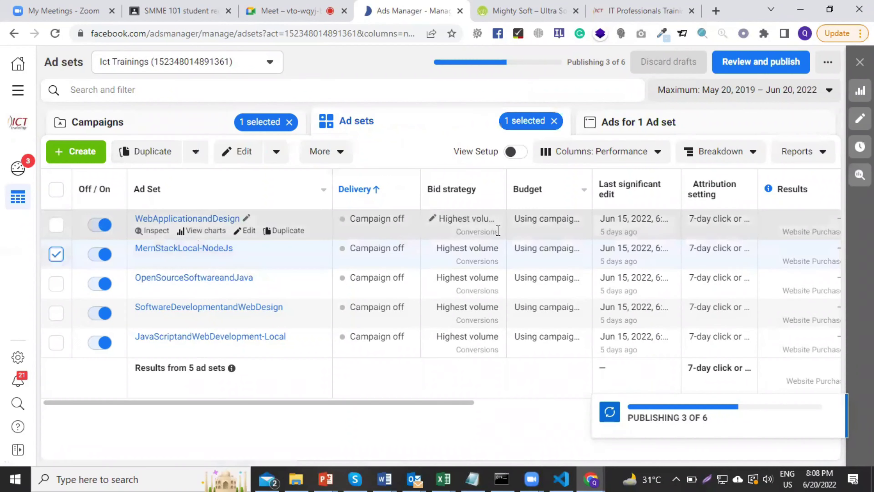
left_click(707, 130)
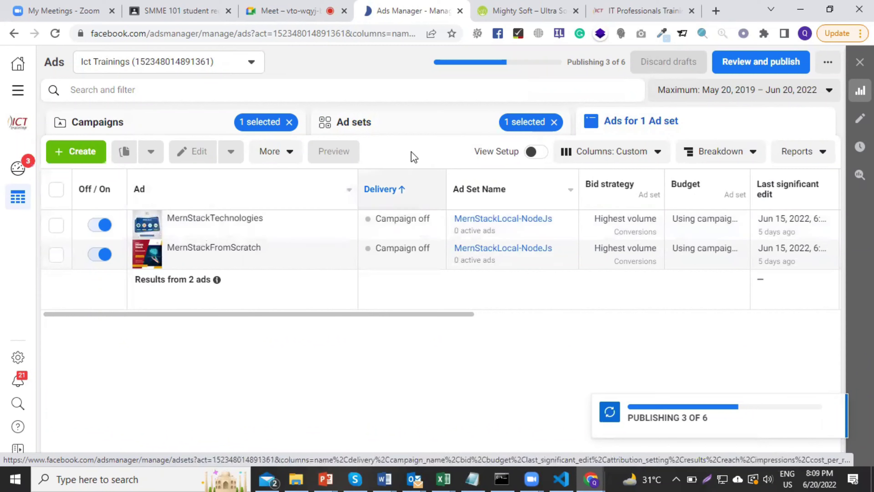
Switch the ad set selection from MernStackLocal-NodeJs to OpenSourceSoftwareandJava and view its ads
left_click(418, 129)
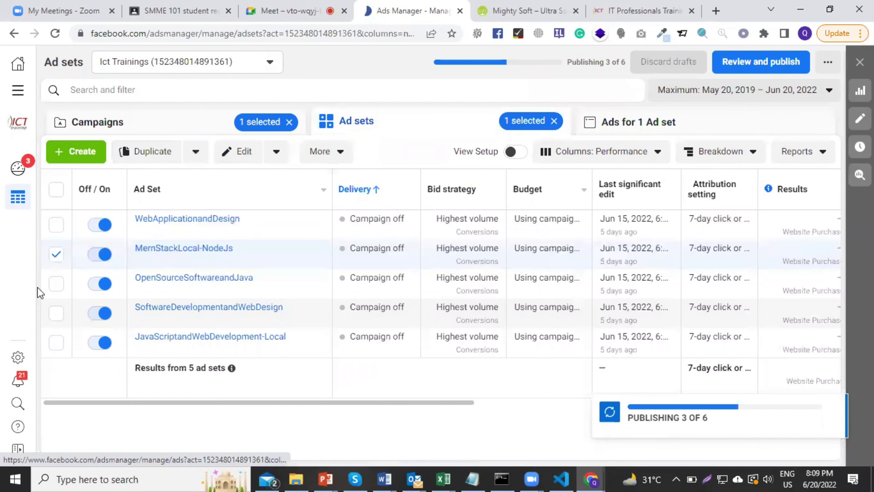
left_click(56, 255)
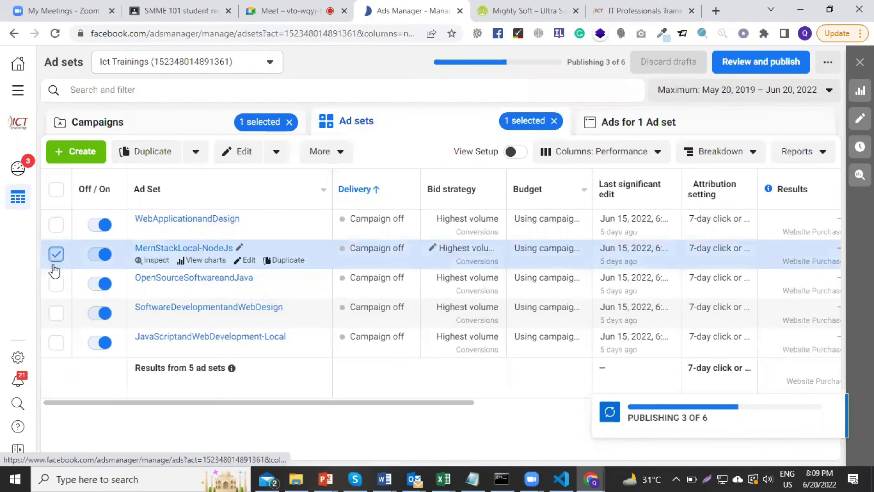
left_click(56, 285)
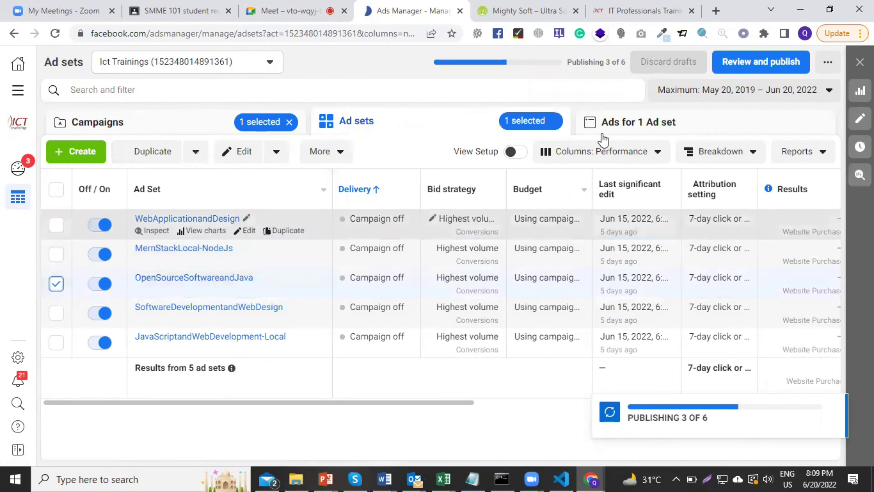
left_click(675, 123)
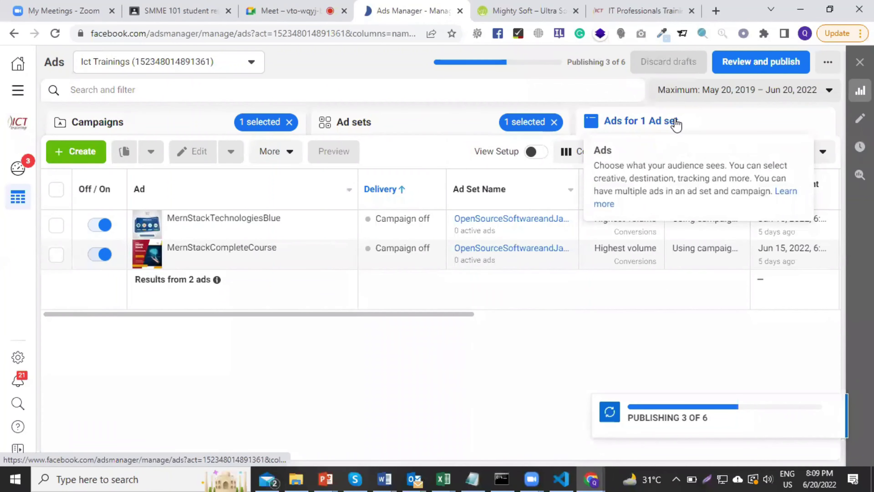
Go back to the campaign's ad sets, then reopen the ads of the OpenSourceSoftwareandJava ad set
left_click(415, 123)
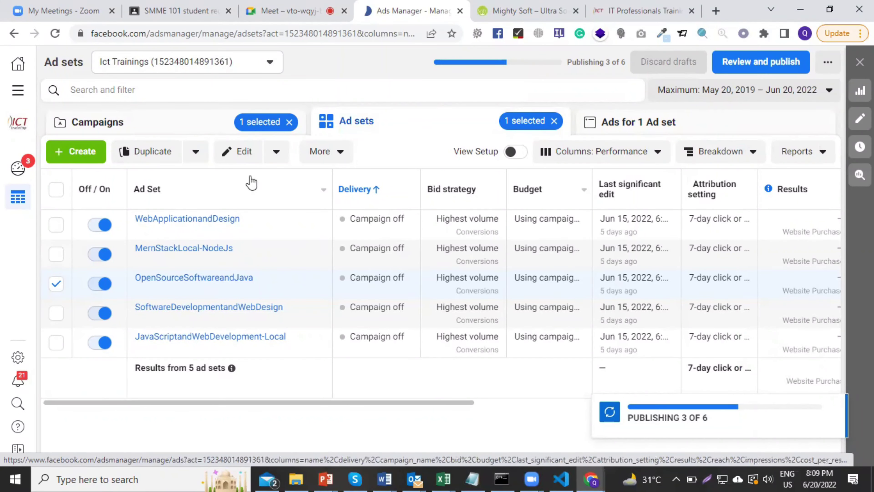
mouse_move(201, 219)
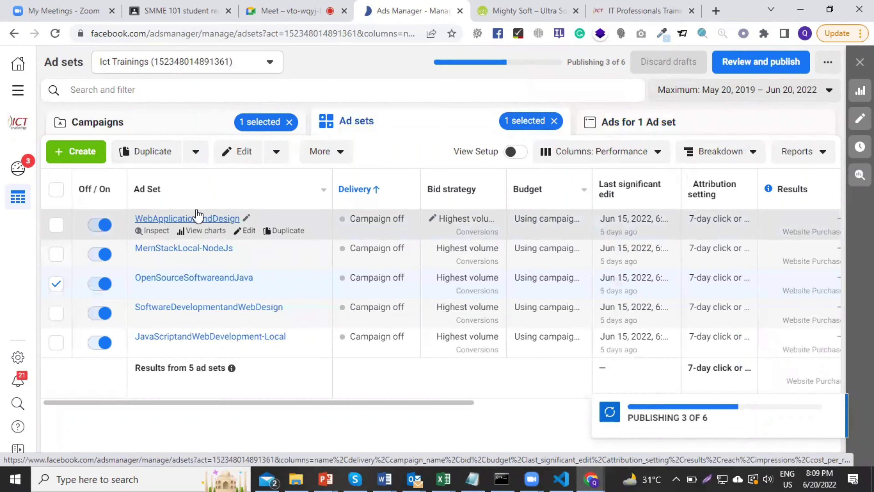
left_click(712, 122)
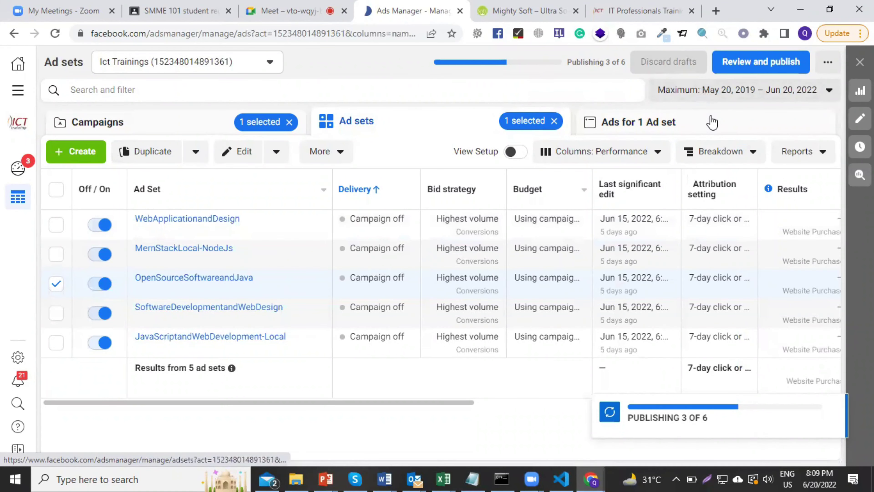